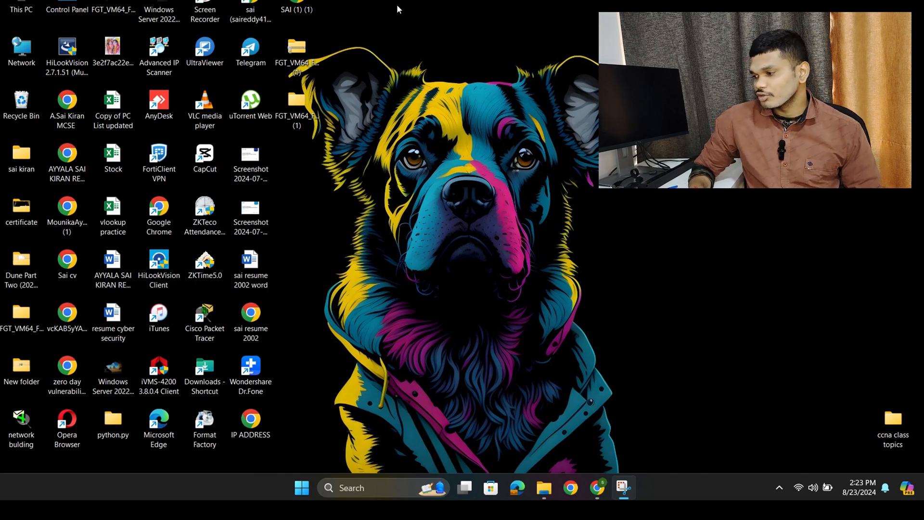
- Download VMware-workstation-full-16.1.2-17966106.exe from its Google Drive page, accepting the unscanned file, and put the browser away
left_click(596, 488)
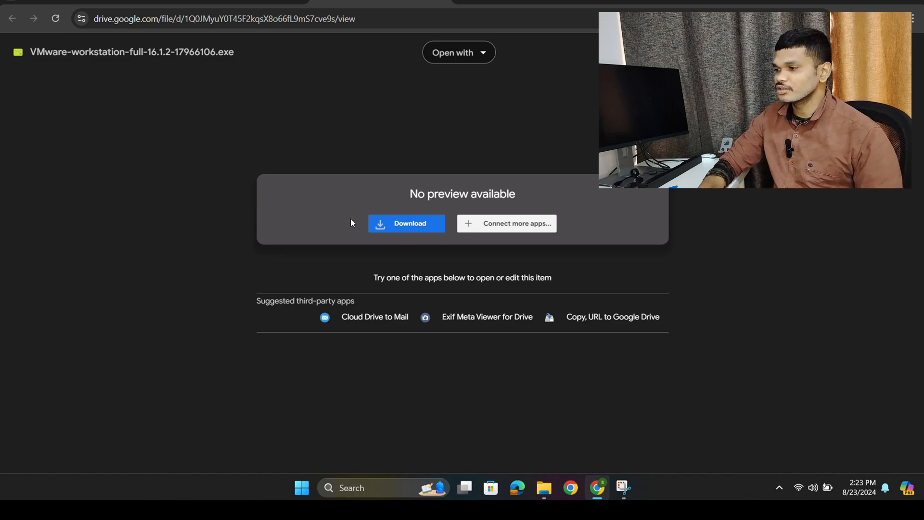
left_click(408, 222)
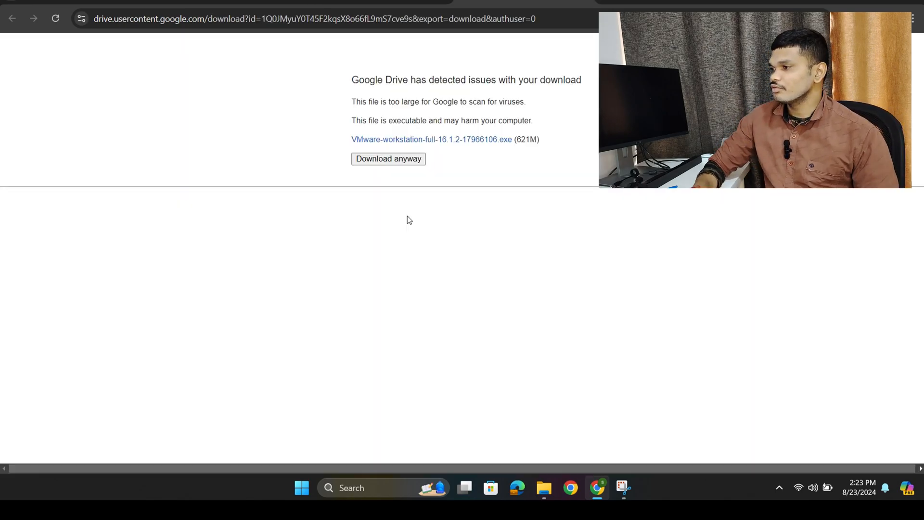
left_click(407, 161)
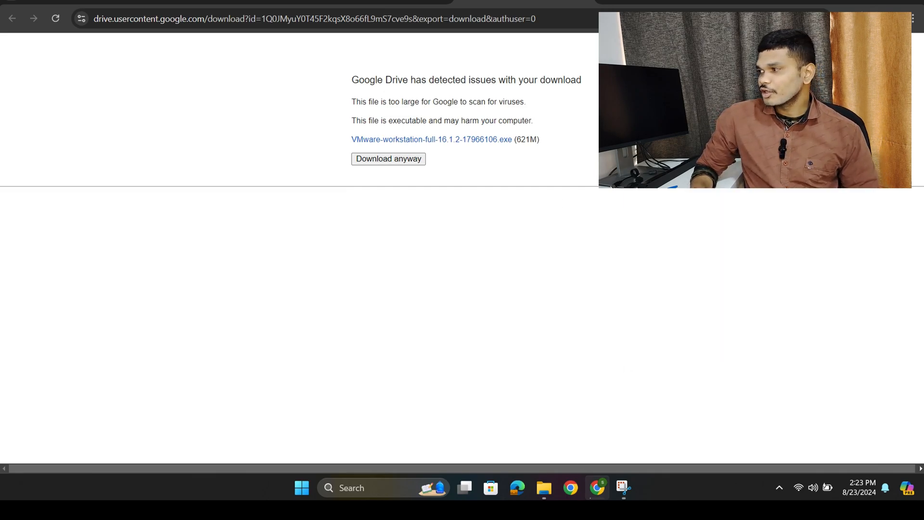
left_click(863, 2)
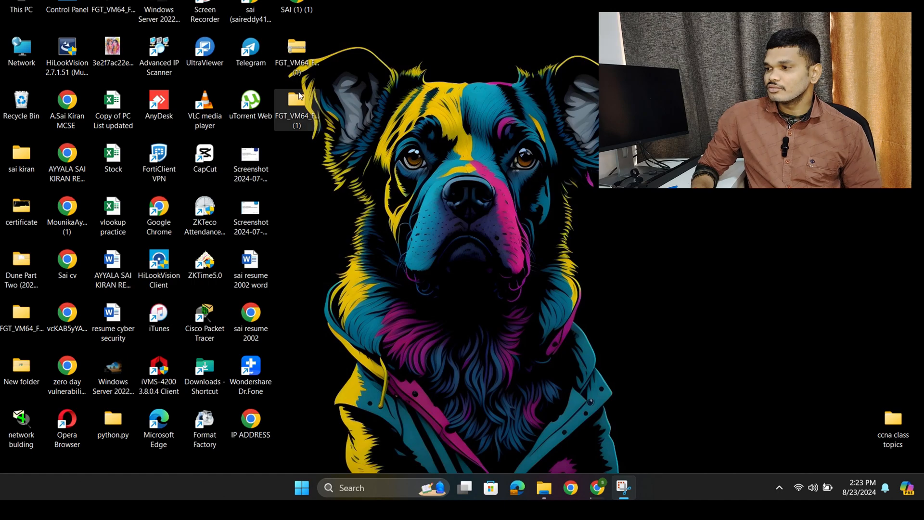
- Examine the FortiOS 6.4.4 archive's options on the desktop and the virtual machine files inside the extracted FGT_VM64_FortiOS_6.4.4 (1) folder
double_click(315, 110)
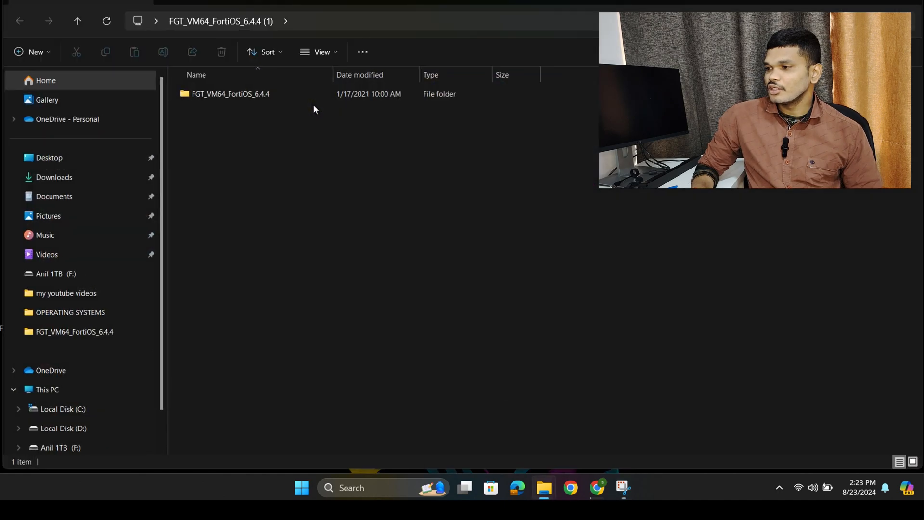
left_click(858, 2)
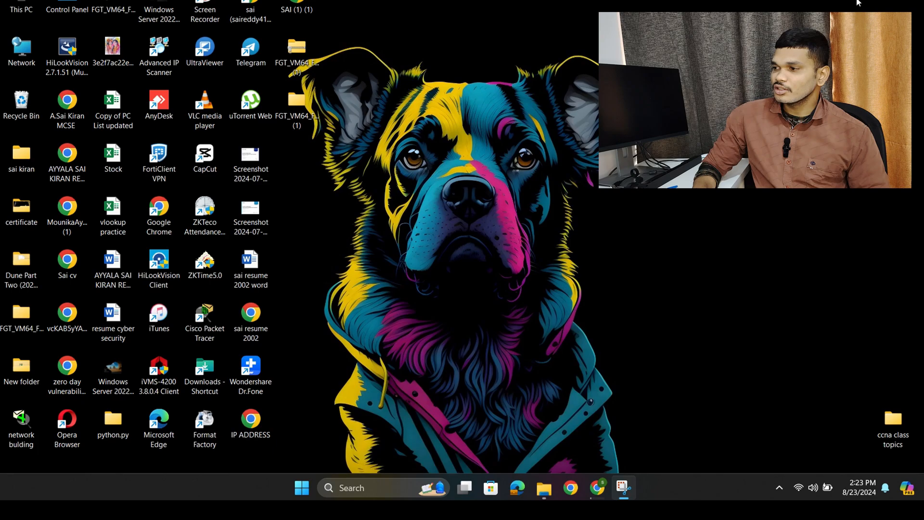
right_click(293, 110)
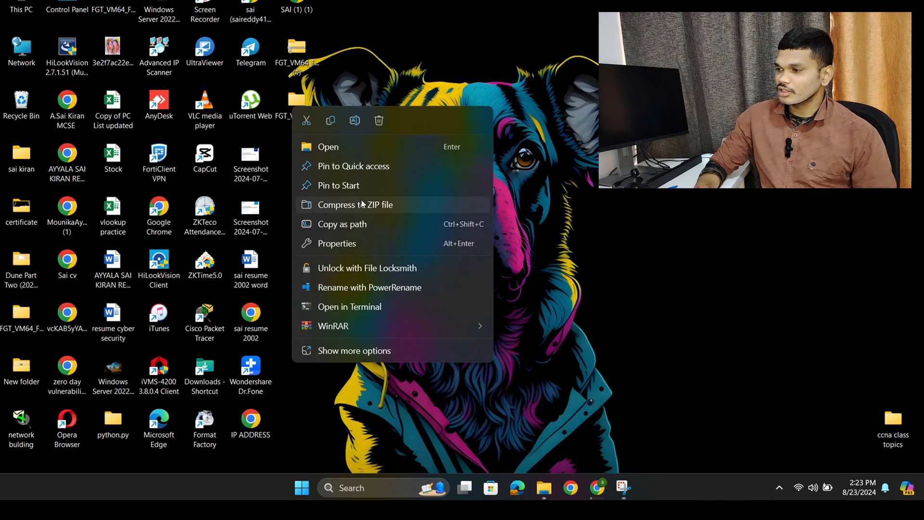
left_click(365, 222)
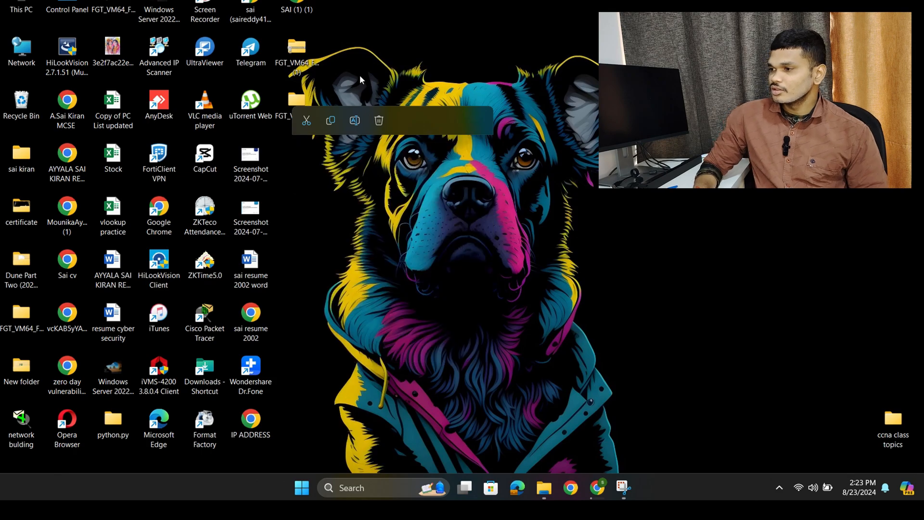
left_click(285, 57)
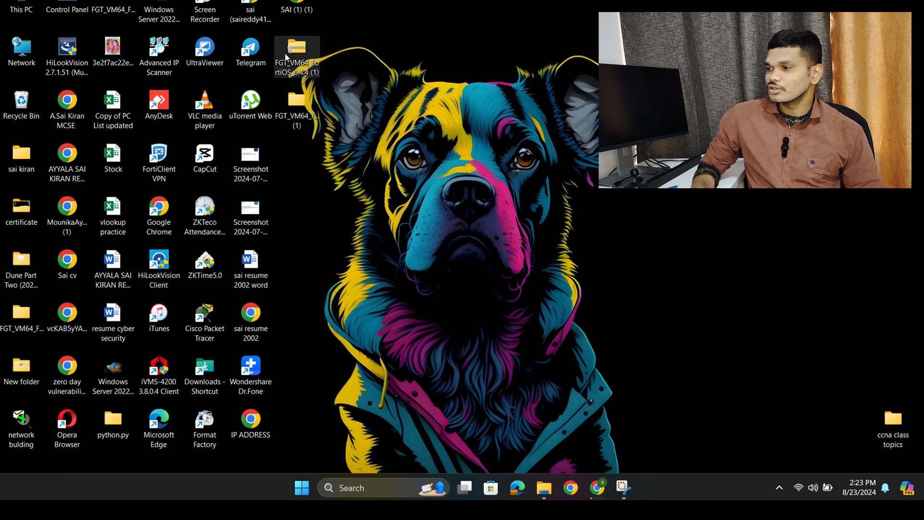
right_click(285, 54)
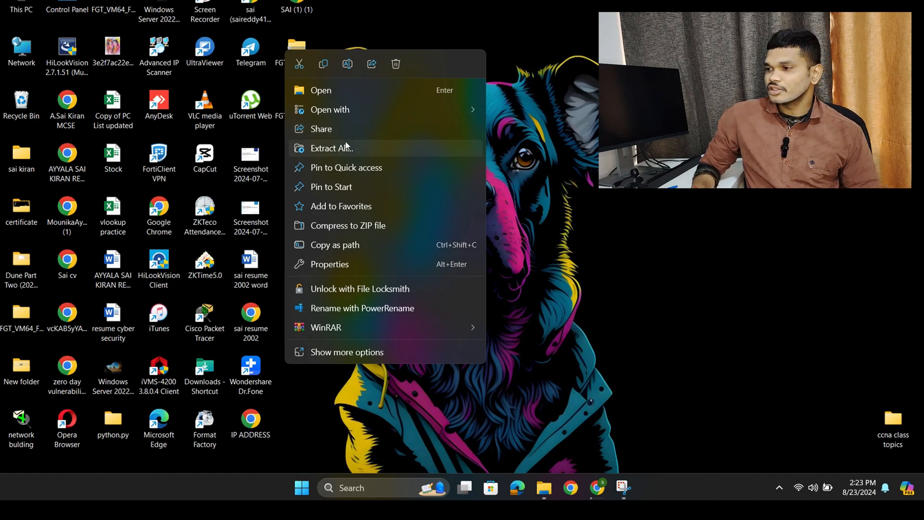
left_click(337, 44)
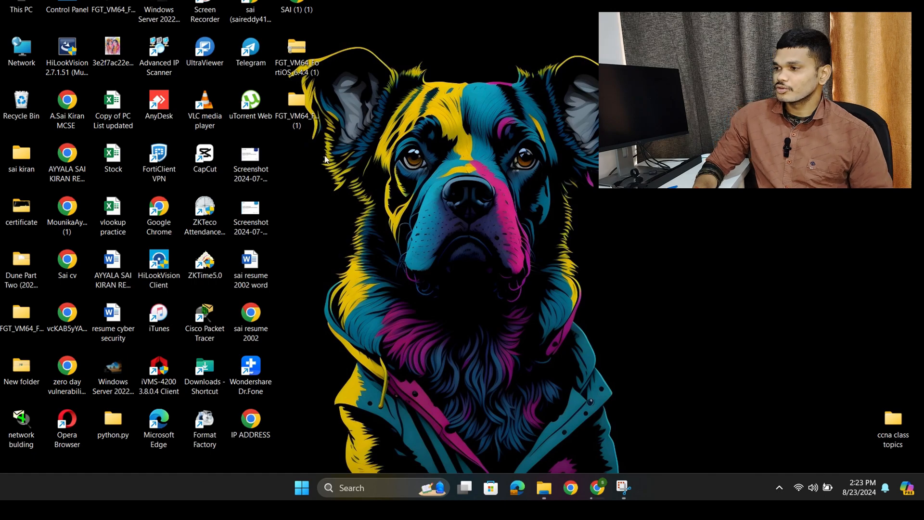
double_click(302, 112)
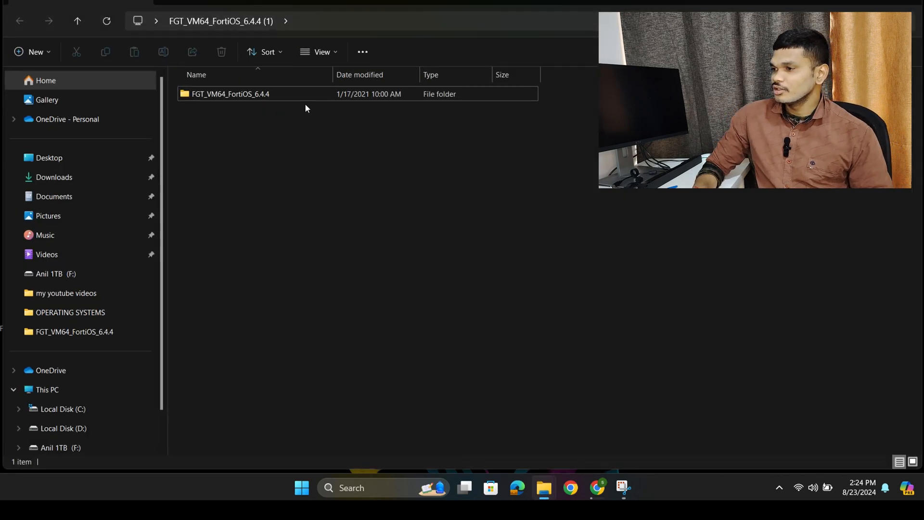
double_click(312, 100)
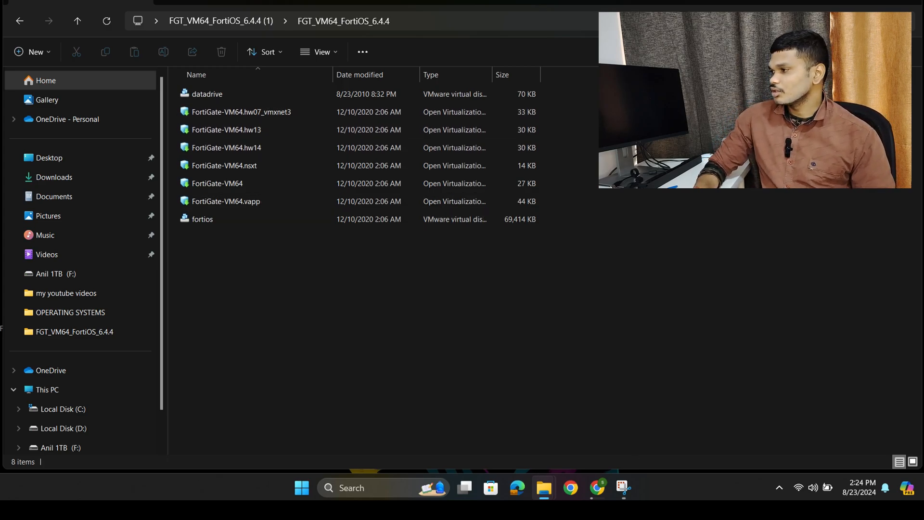
left_click(852, 3)
- Check the browser's recent downloads for the VMware Workstation installer and minimize the browser
left_click(597, 488)
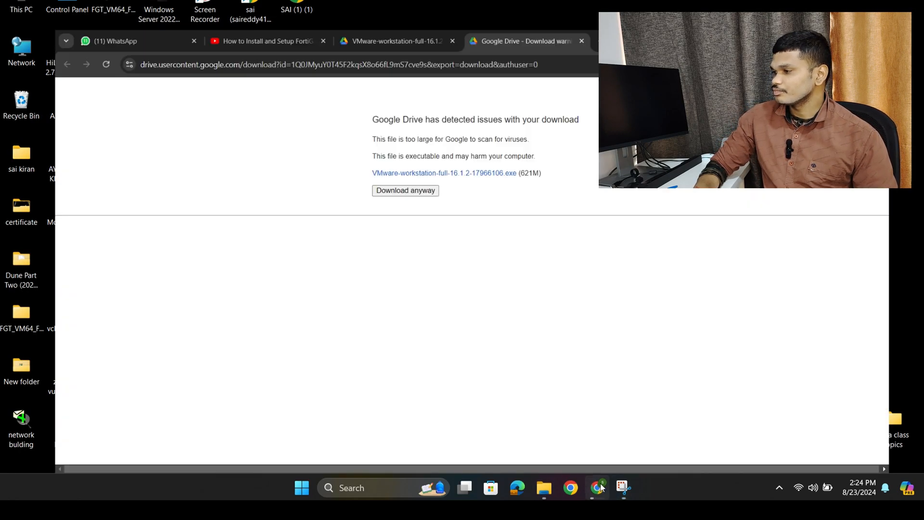
left_click(869, 16)
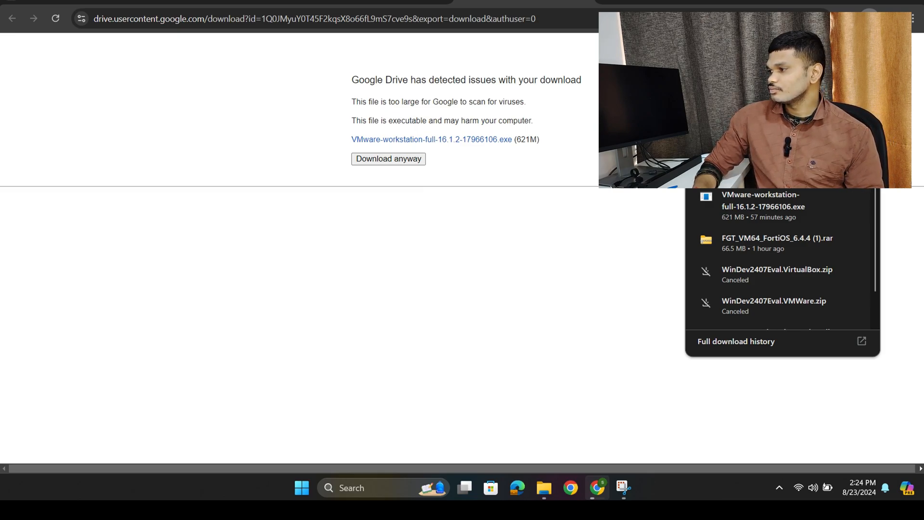
left_click(425, 193)
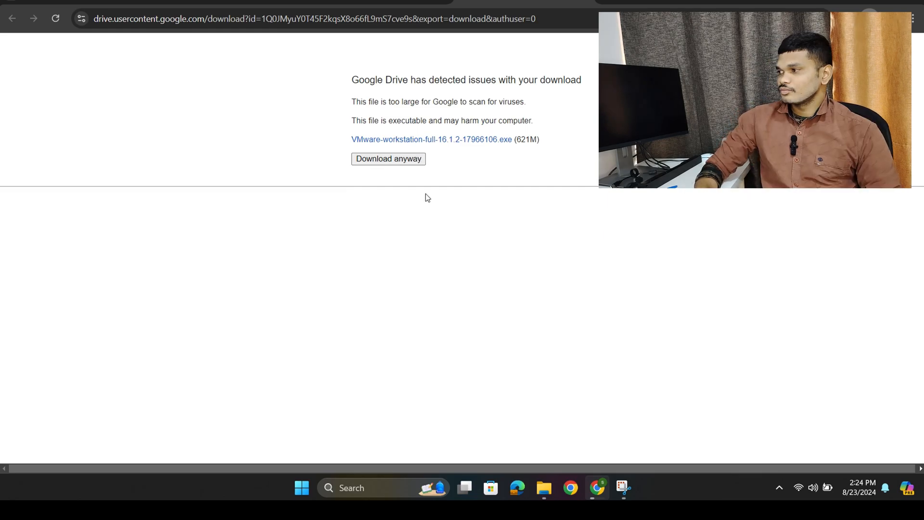
left_click(397, 1)
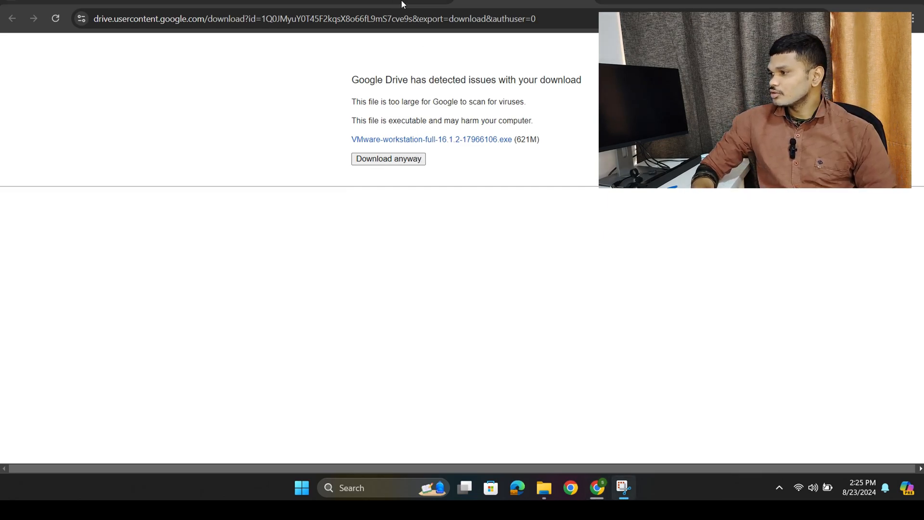
left_click(869, 15)
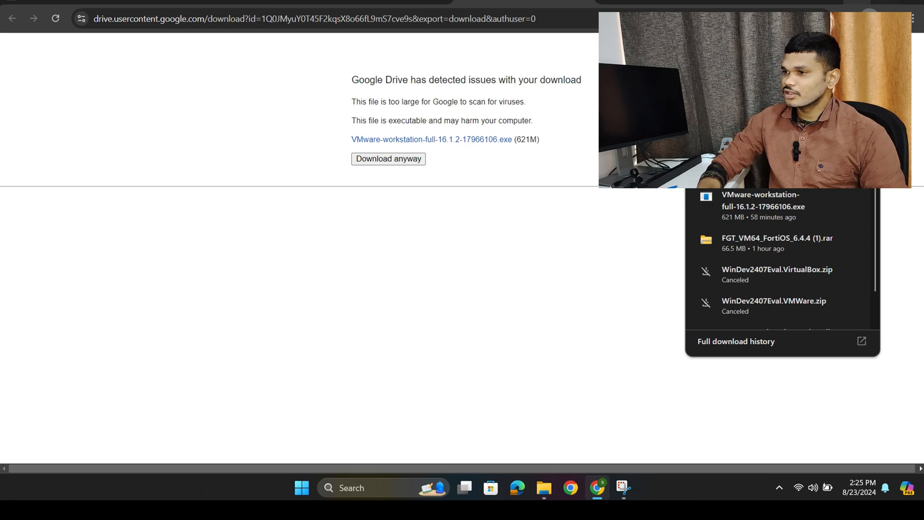
left_click(859, 2)
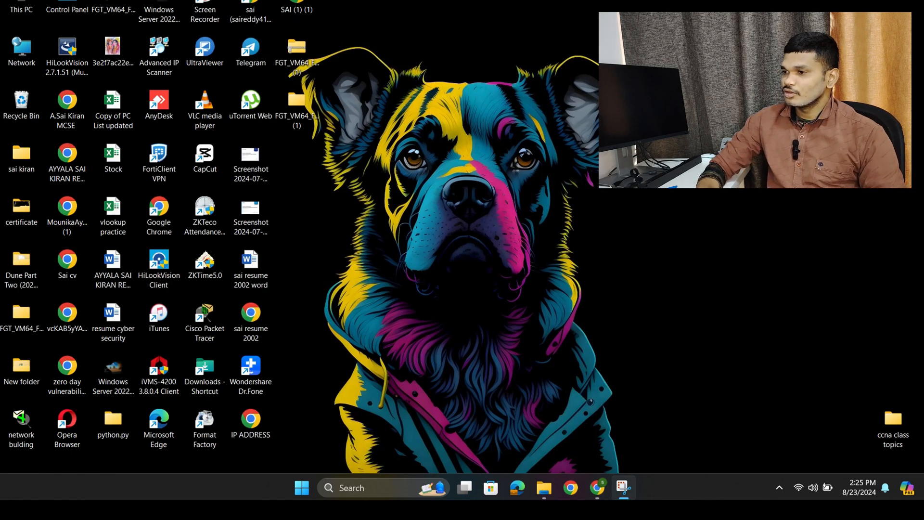
- Run the VMware-workstation-full-16.1.2-17966106 (1) installer from the Downloads folder as administrator
double_click(21, 7)
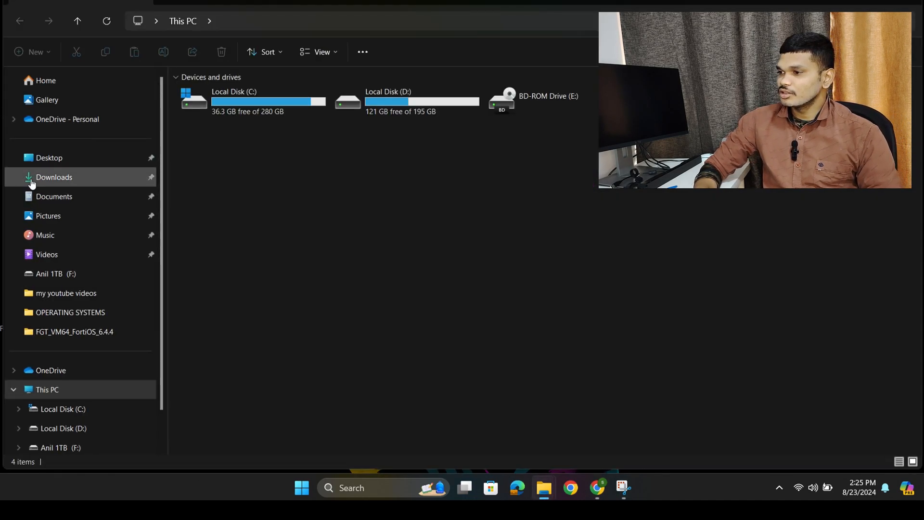
left_click(49, 177)
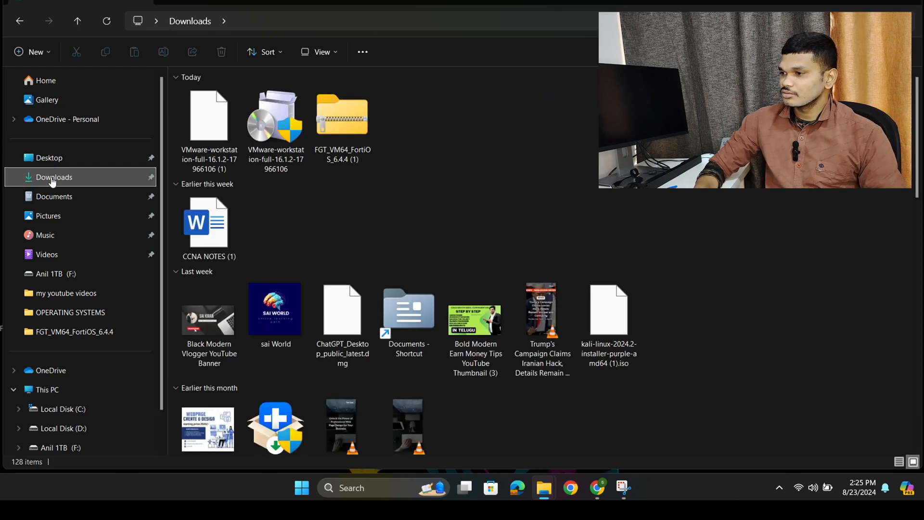
right_click(200, 142)
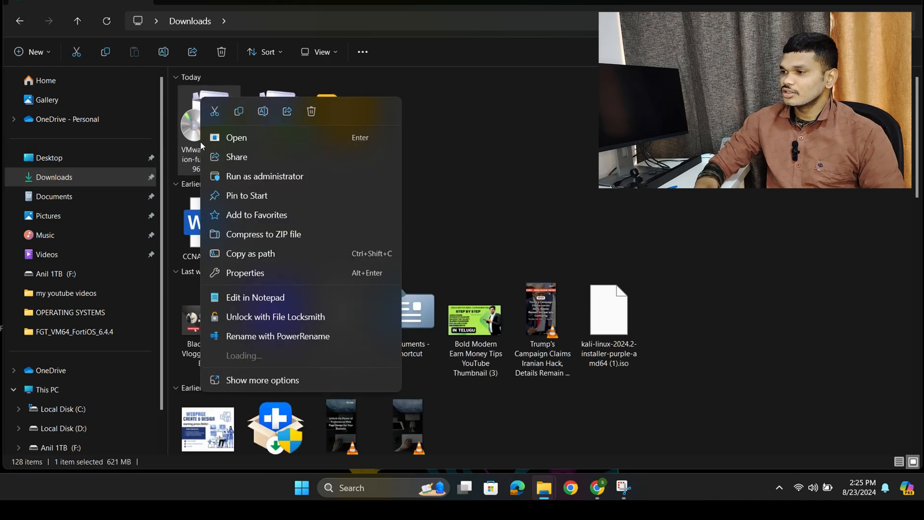
left_click(273, 176)
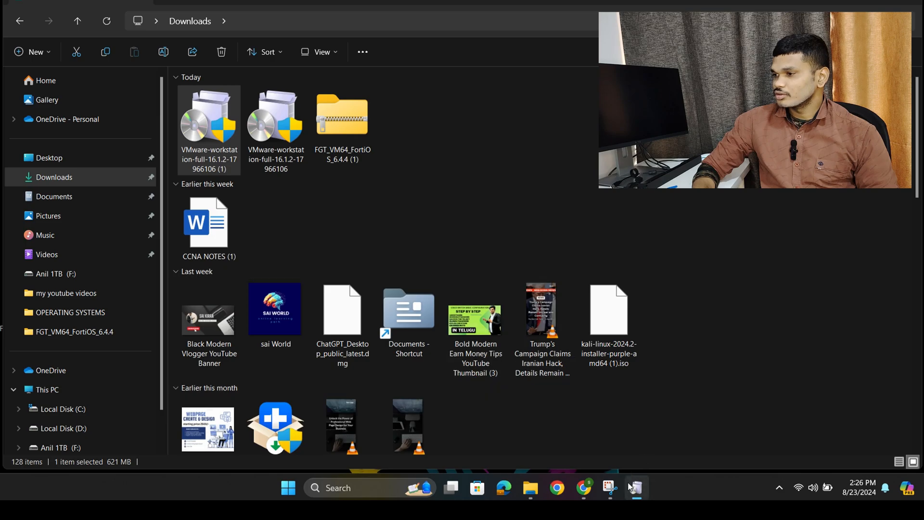
mouse_move(636, 487)
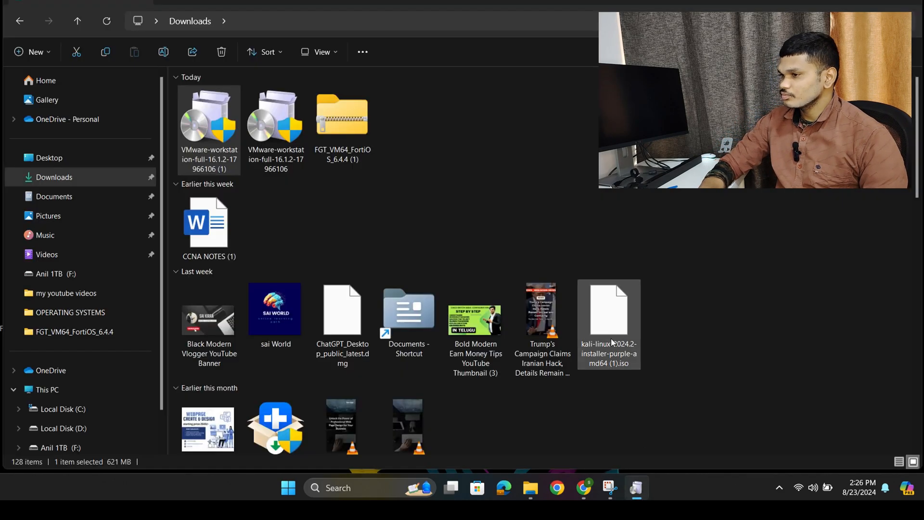
left_click(227, 111)
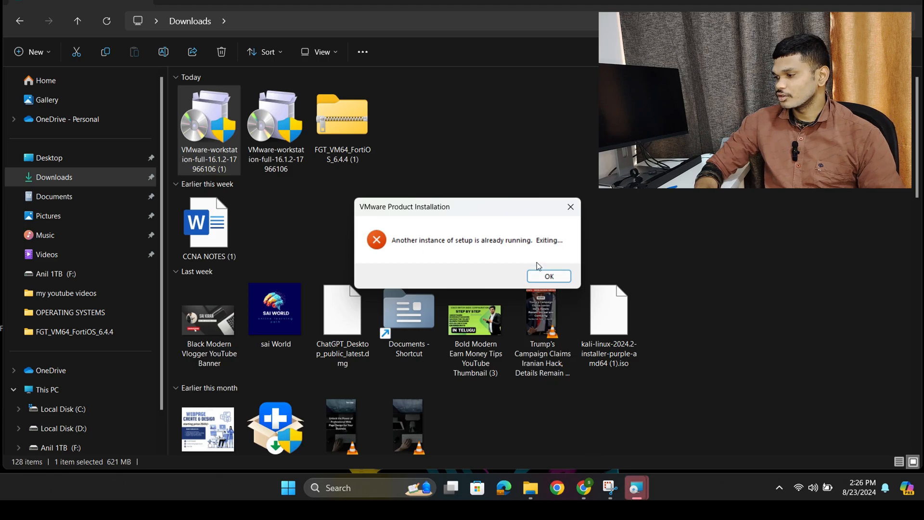
left_click(549, 275)
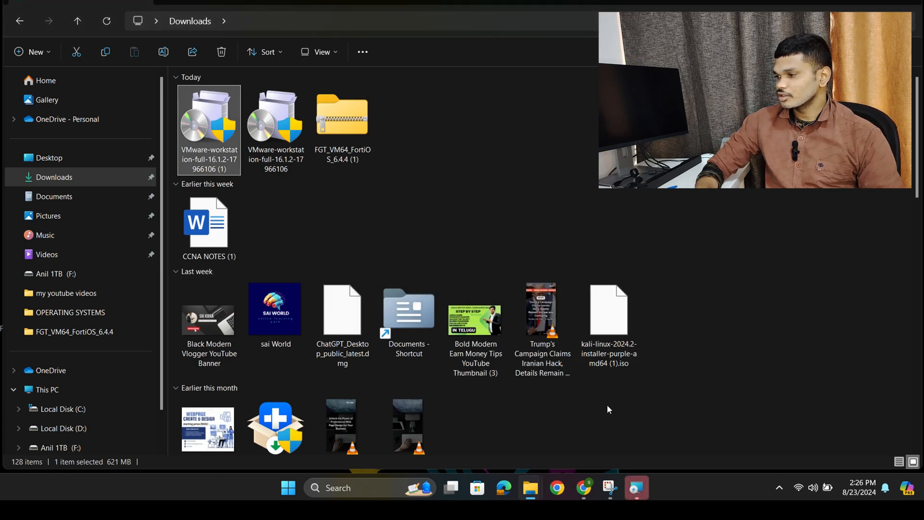
- Bring up the VMware Workstation Pro setup wizard and accept the terms of its license agreement
left_click(638, 489)
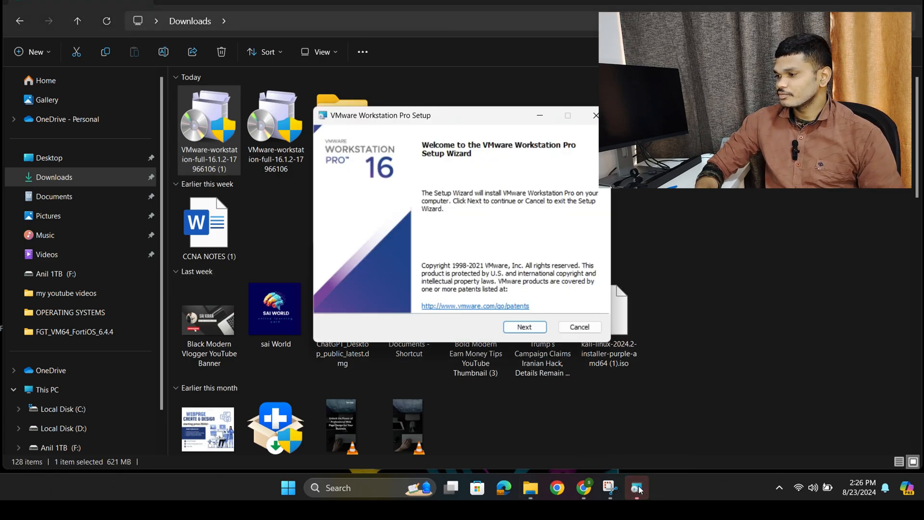
left_click(525, 331)
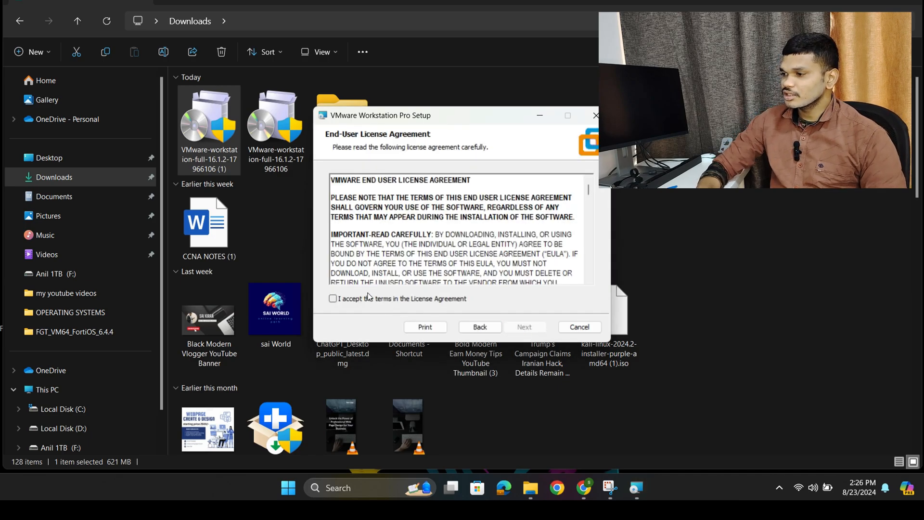
left_click(337, 299)
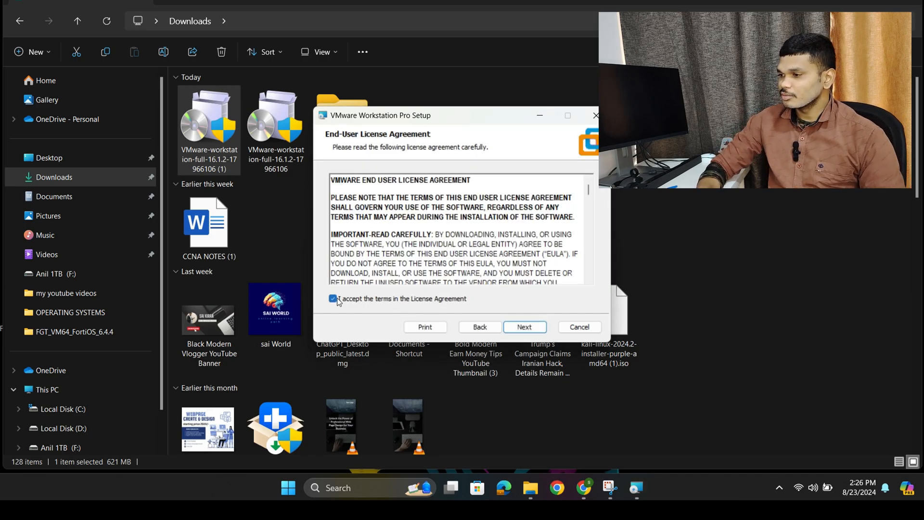
left_click(525, 326)
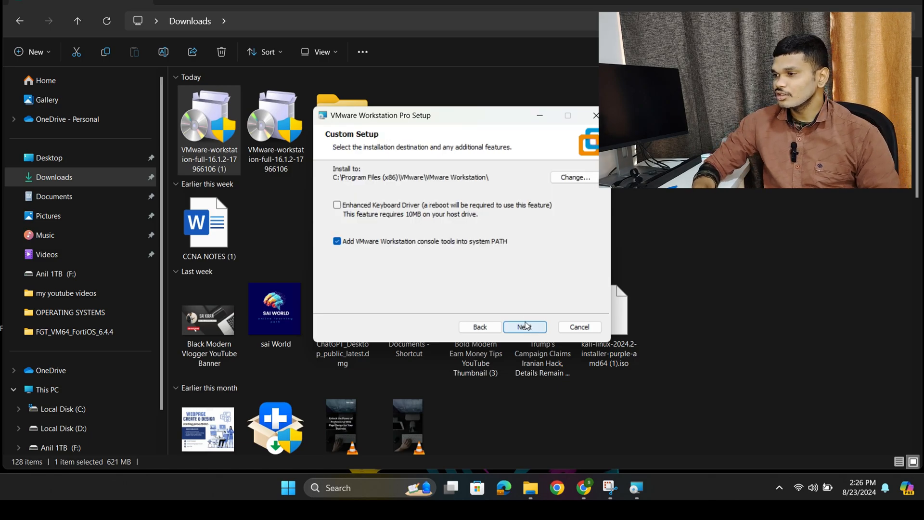
- Keep the default install location and options, with shortcuts on the Desktop and in the Start Menu Programs Folder
left_click(527, 328)
left_click(533, 330)
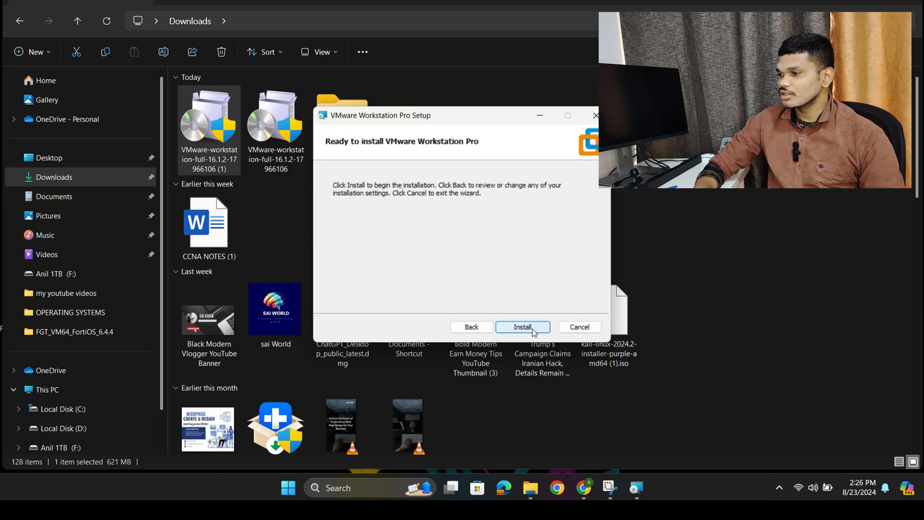
left_click(462, 327)
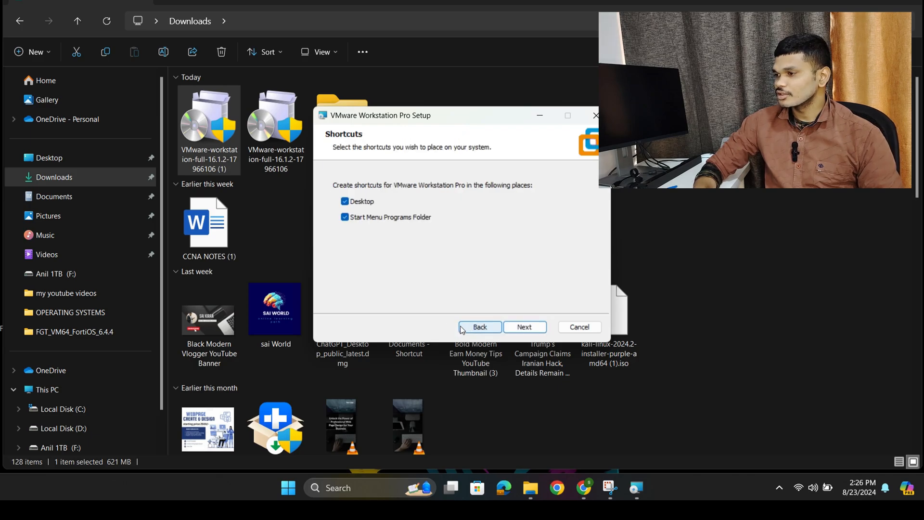
left_click(533, 328)
- Install VMware Workstation Pro and finish the setup wizard without entering a license key
left_click(533, 328)
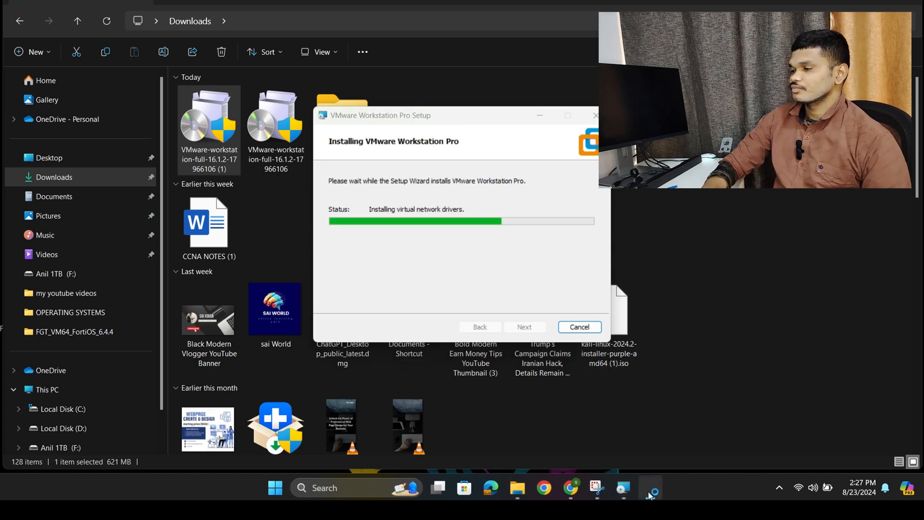
mouse_move(632, 476)
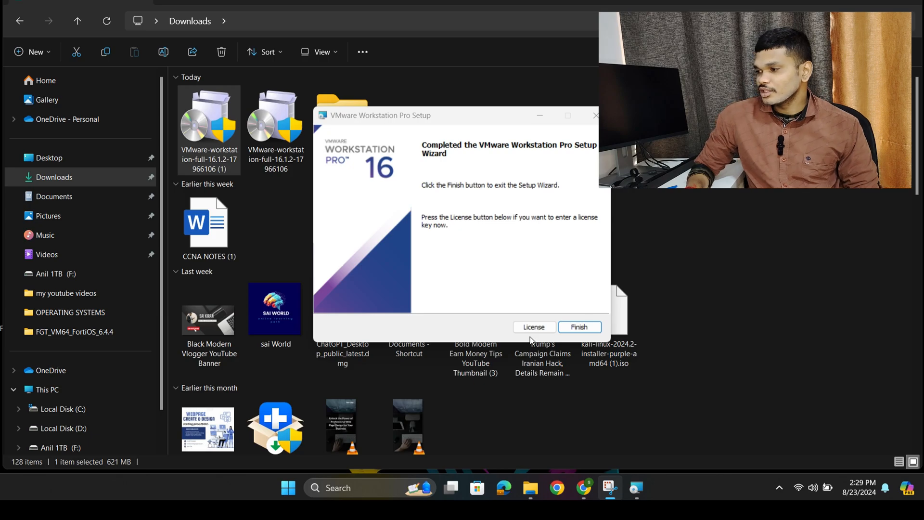
left_click(579, 327)
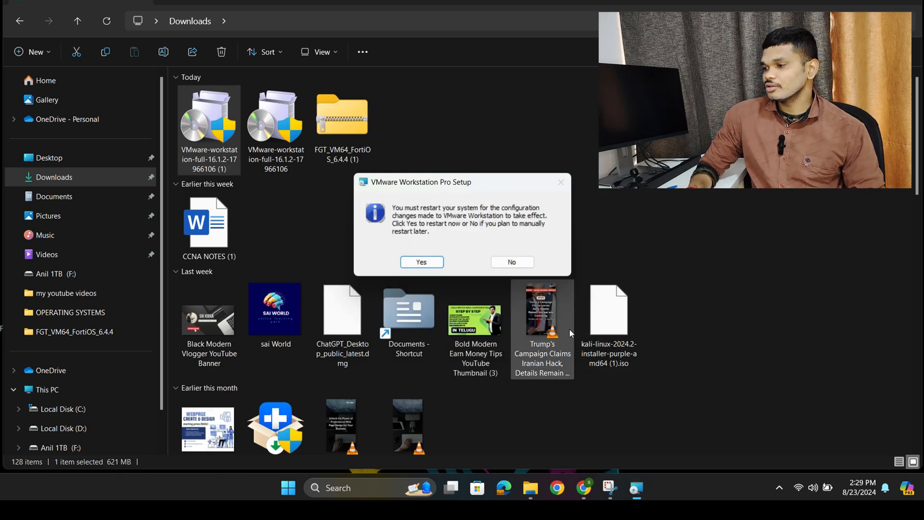
- Decline the system restart after setup and open the inner FGT_VM64_FortiOS_6.4.4 folder from the extracted folder on the desktop
left_click(513, 262)
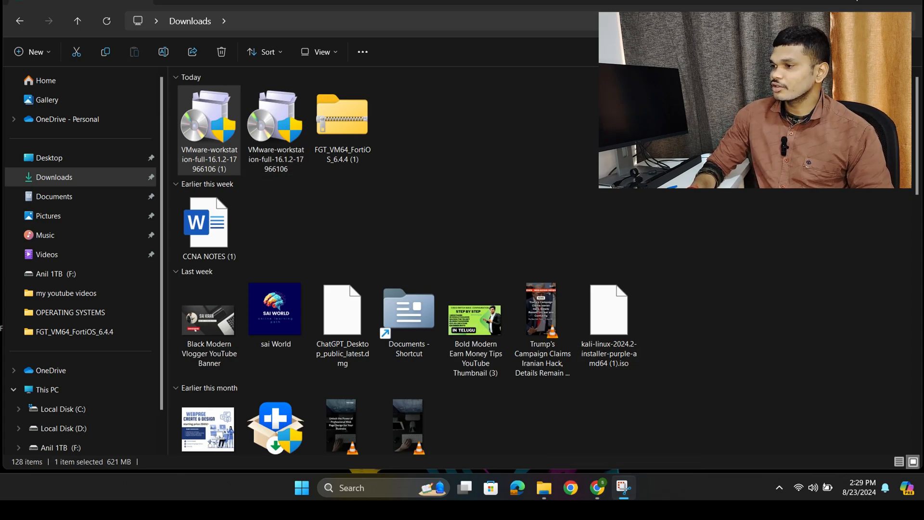
left_click(856, 1)
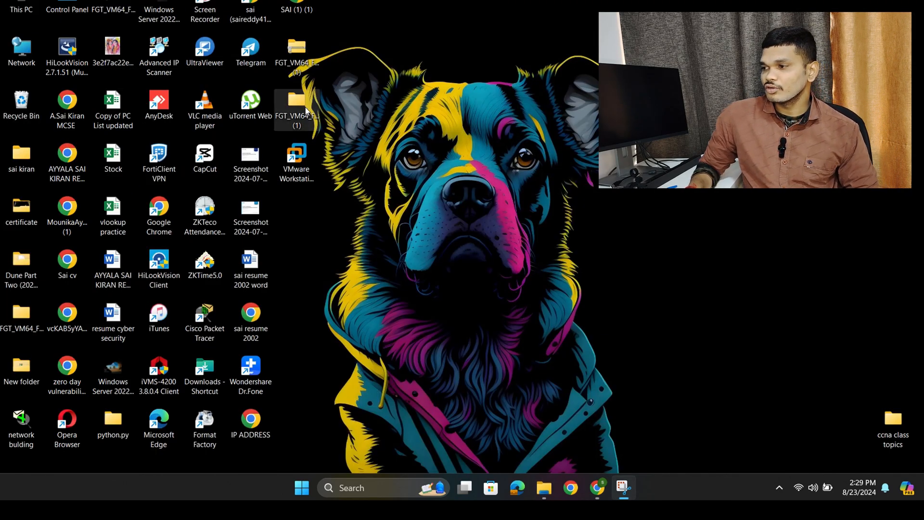
left_click(305, 107)
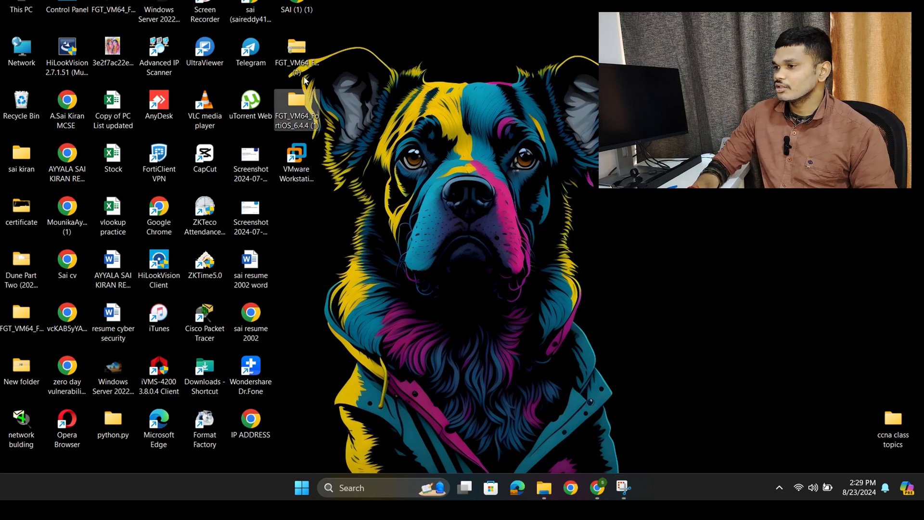
double_click(303, 116)
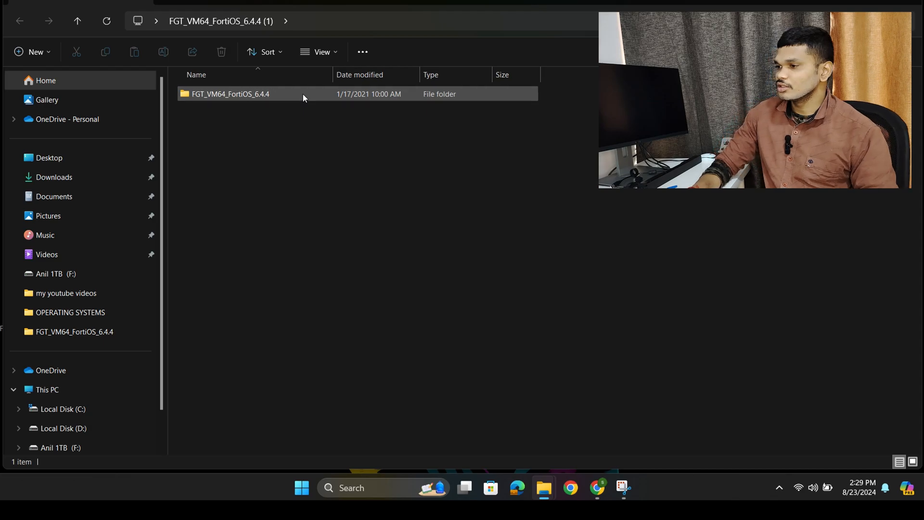
double_click(302, 95)
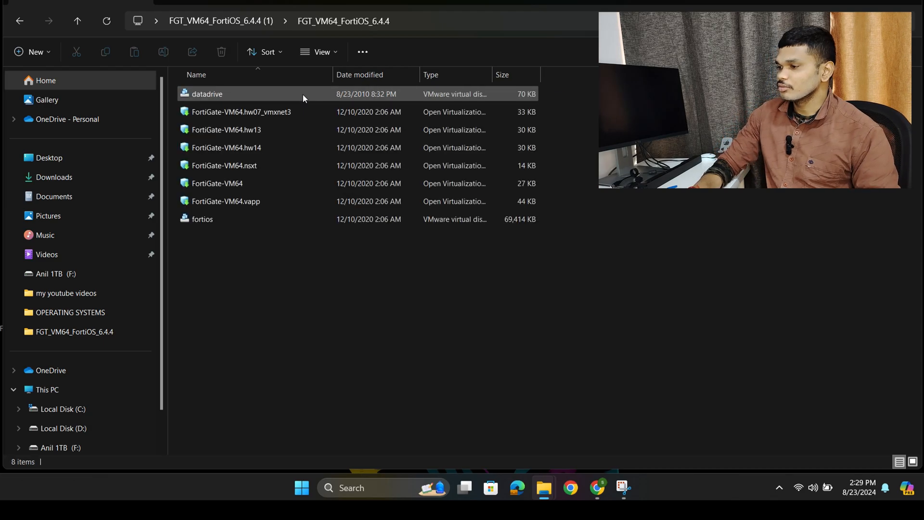
- Import the FortiGate-VM64.hw13 file as a virtual machine in VMware Workstation, accepting its license agreement, and cancel the duplicate import
left_click(284, 131)
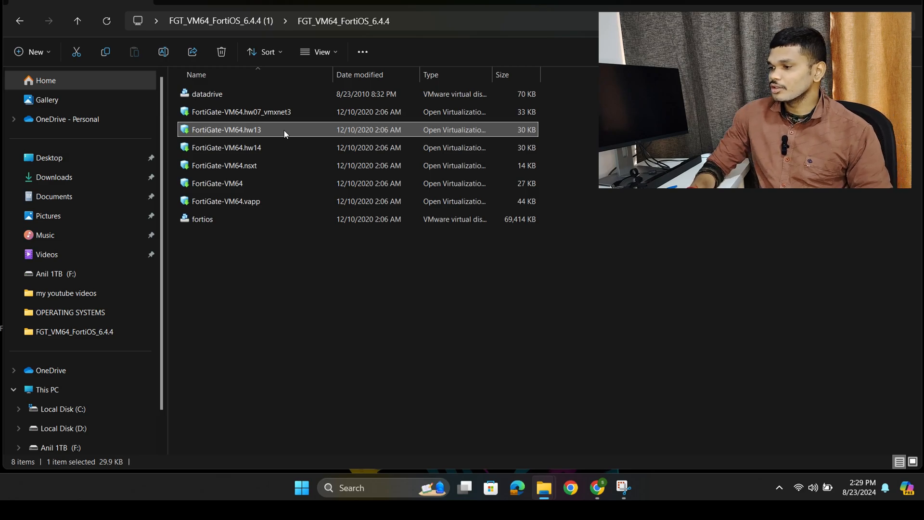
double_click(284, 131)
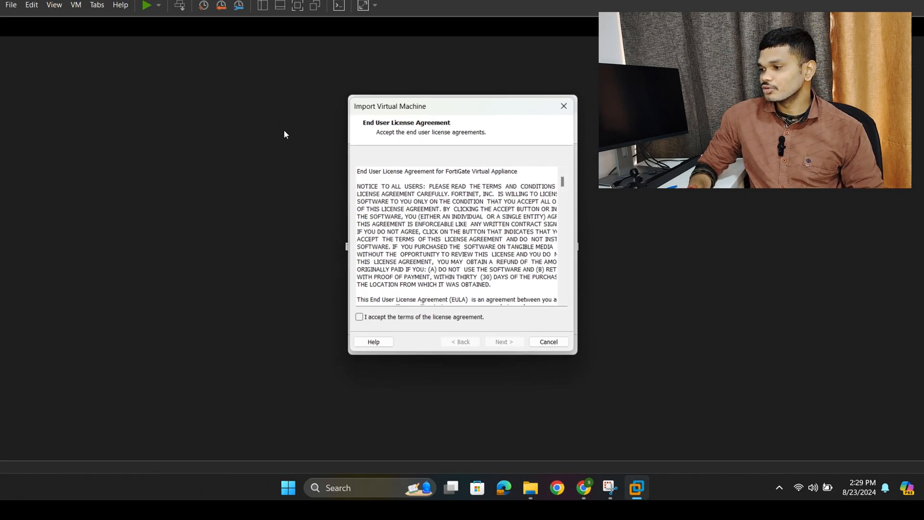
left_click(357, 320)
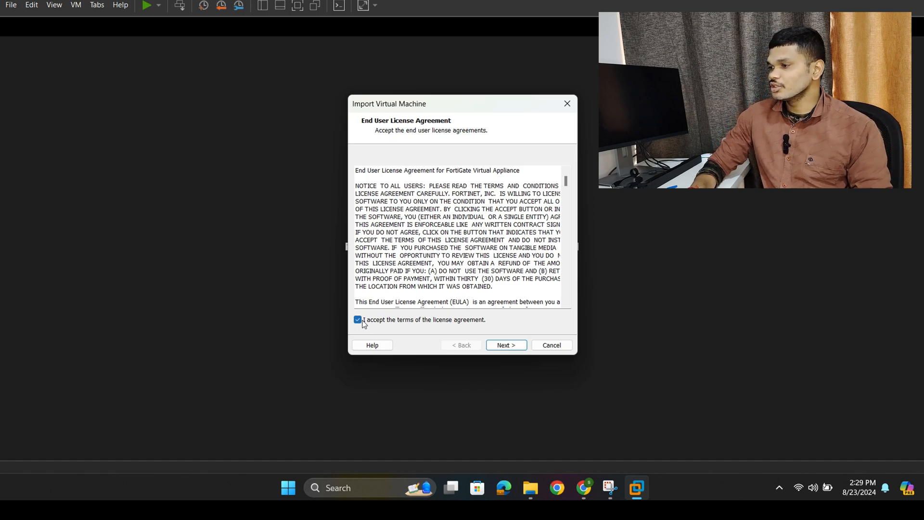
left_click(496, 347)
left_click(495, 346)
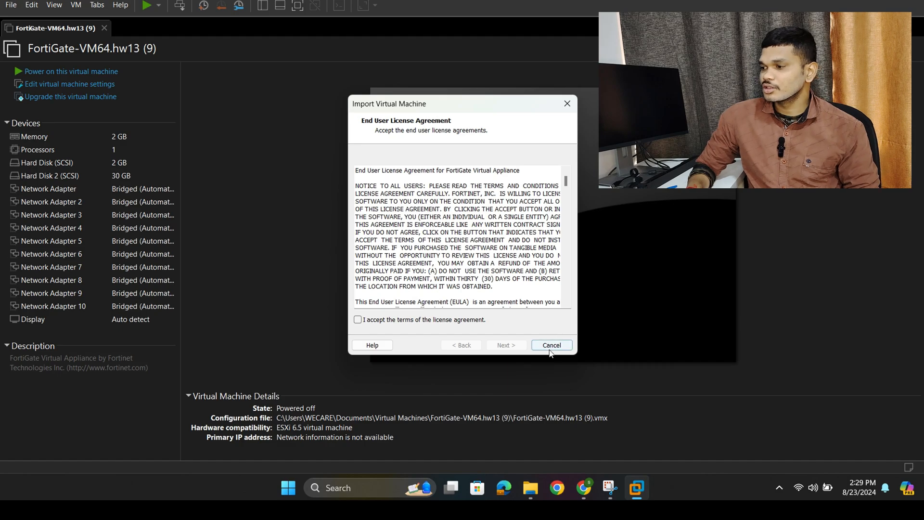
left_click(551, 345)
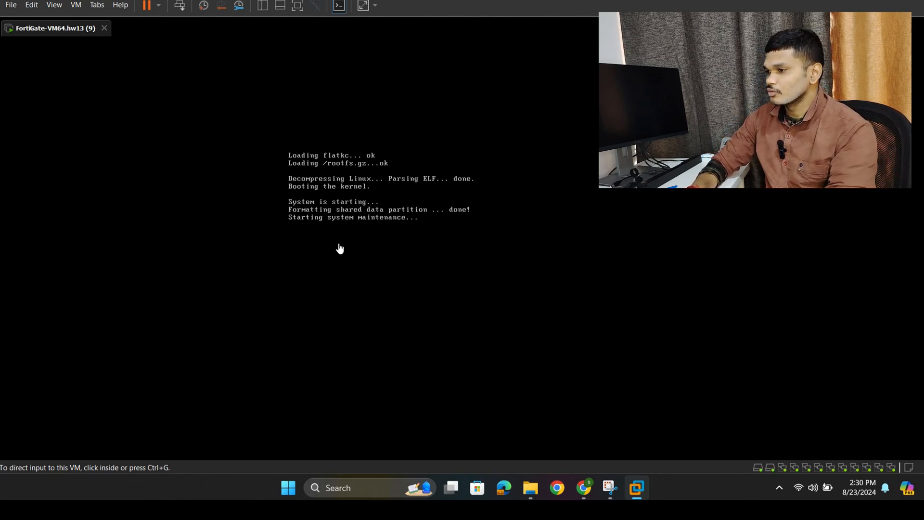
left_click(326, 225)
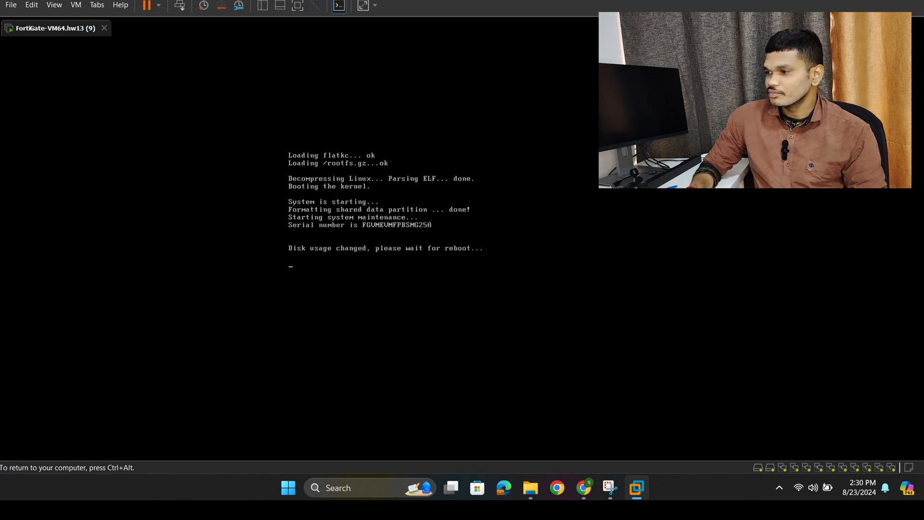
key("ctrl+alt")
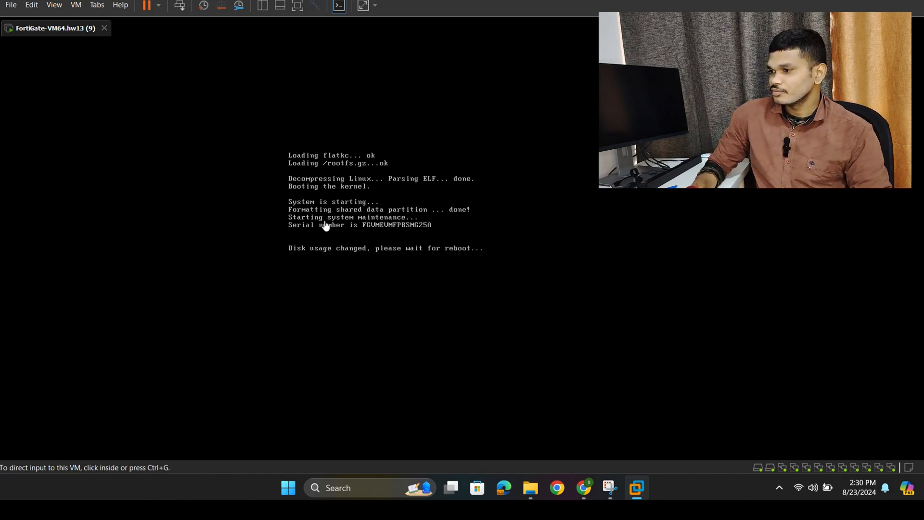
left_click(431, 225)
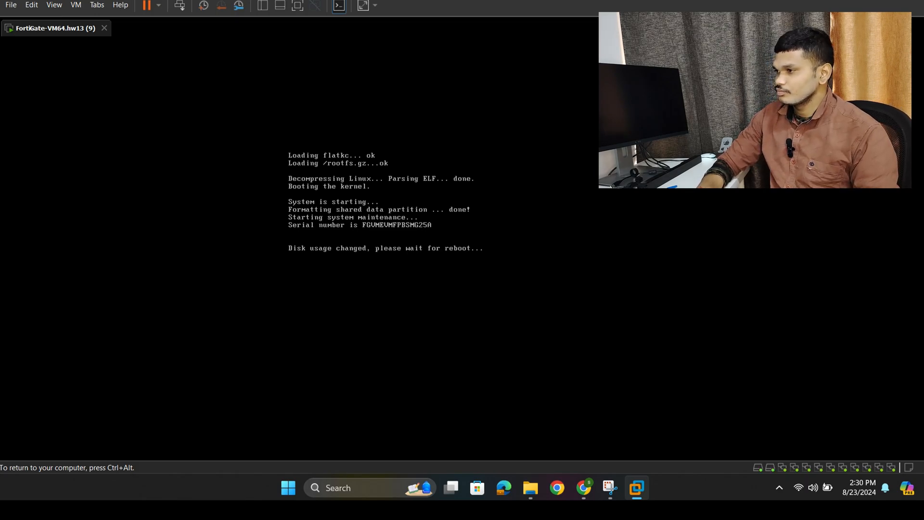
key("ctrl+alt")
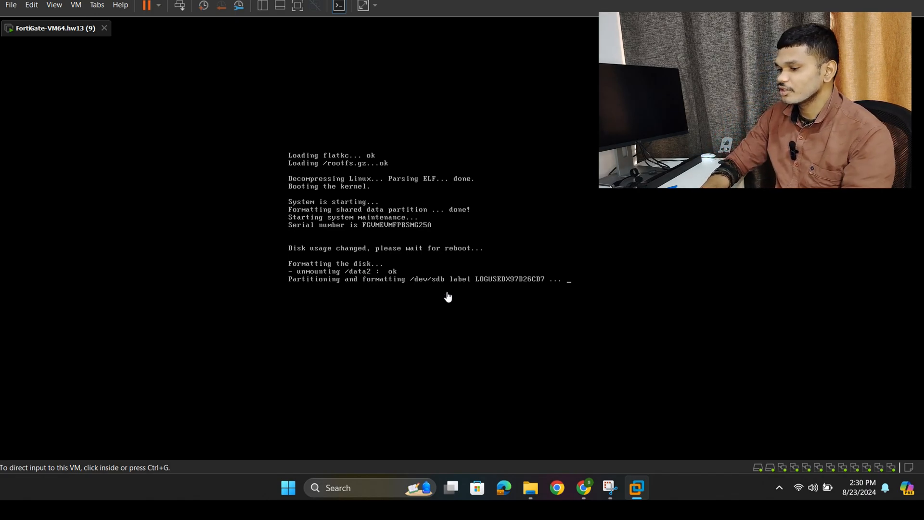
left_click(437, 233)
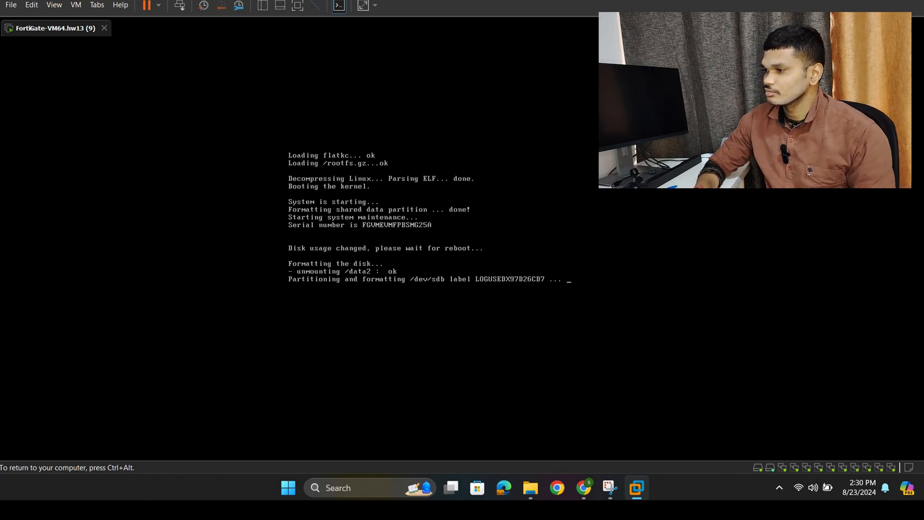
key("ctrl+alt")
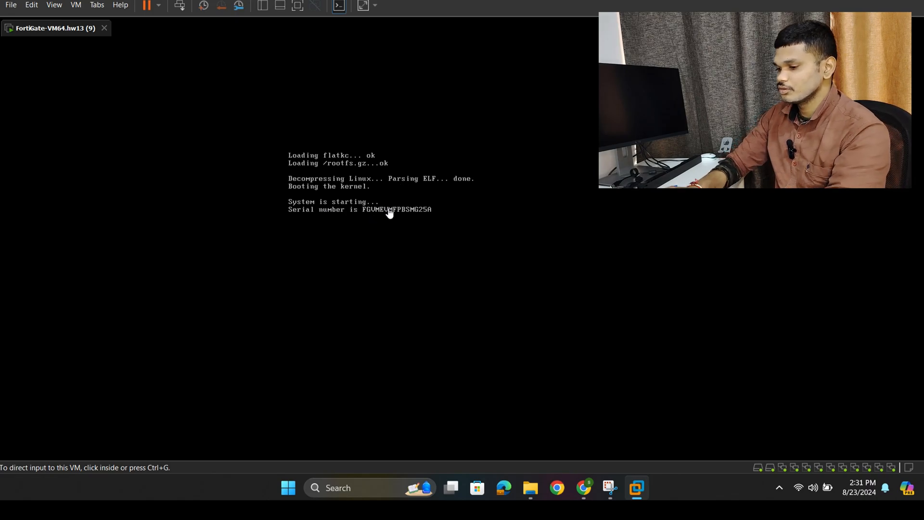
left_click(383, 248)
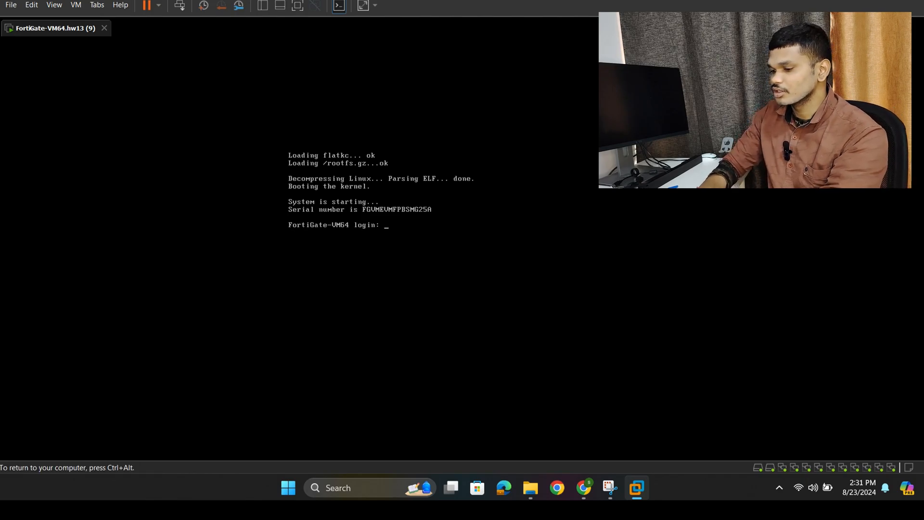
key("ctrl+alt")
- Log in to the FortiGate-VM64 console as admin, leaving the password empty
left_click(390, 222)
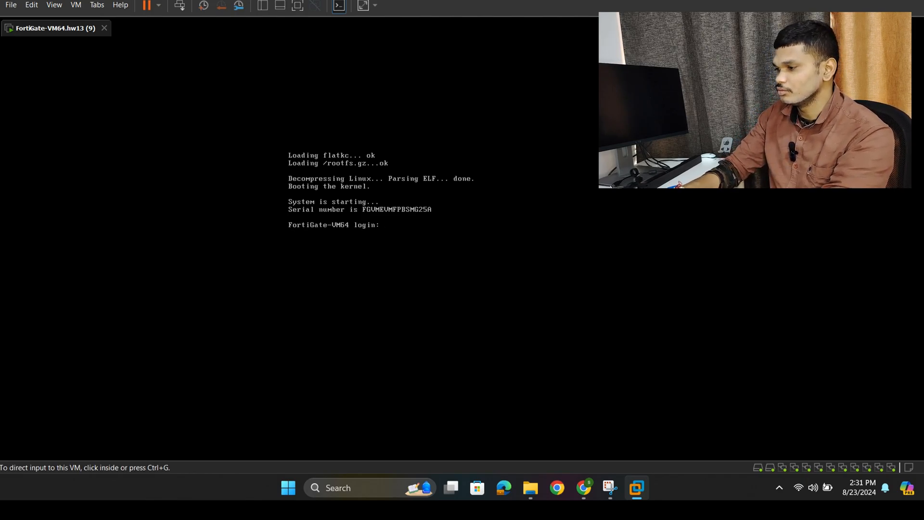
type("ad")
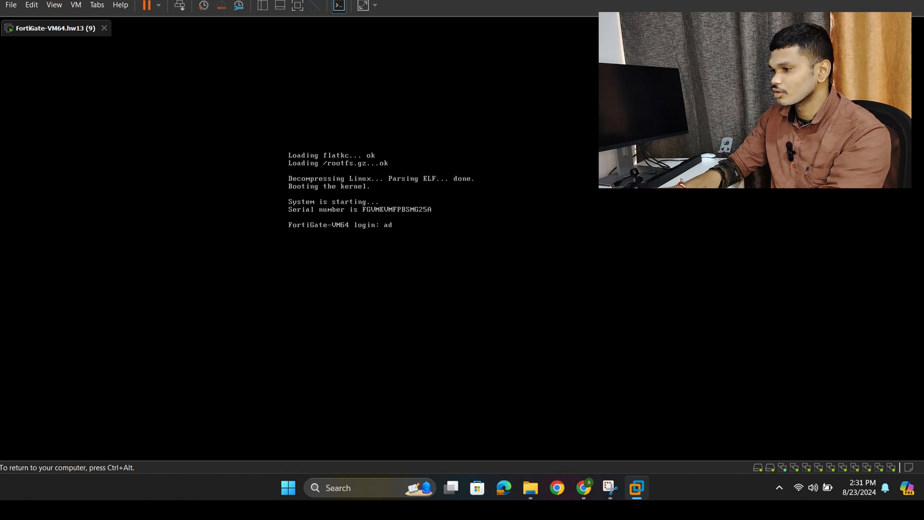
type("mi")
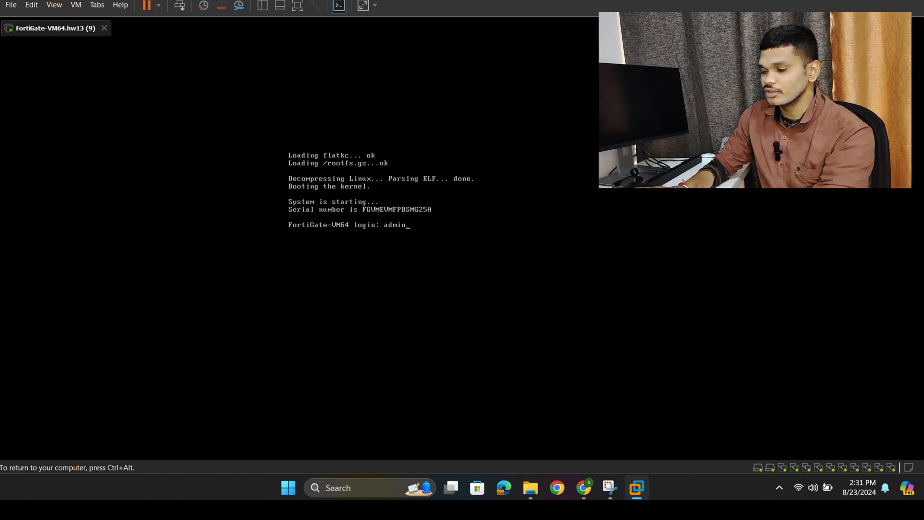
type("n")
key("Return")
key("Return")
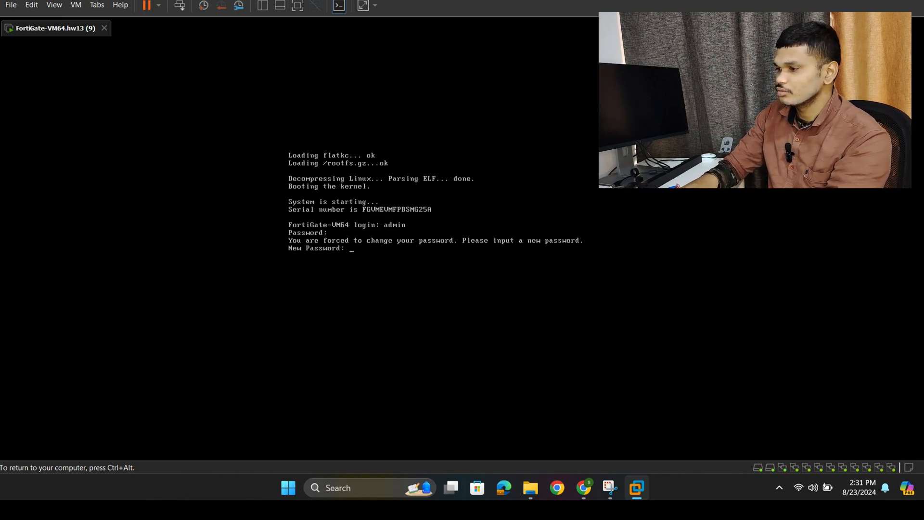
- Try to set and confirm a new password for the admin account, and return to the login prompt
key("Return")
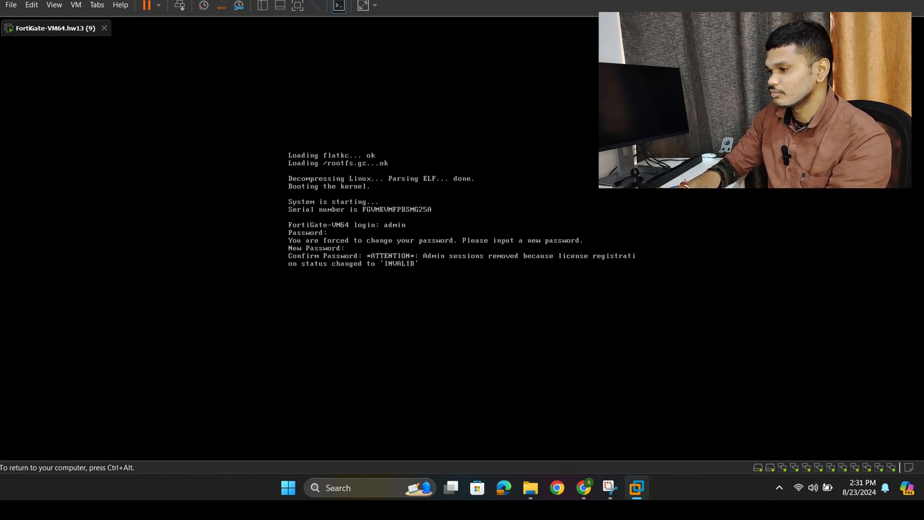
key("Return")
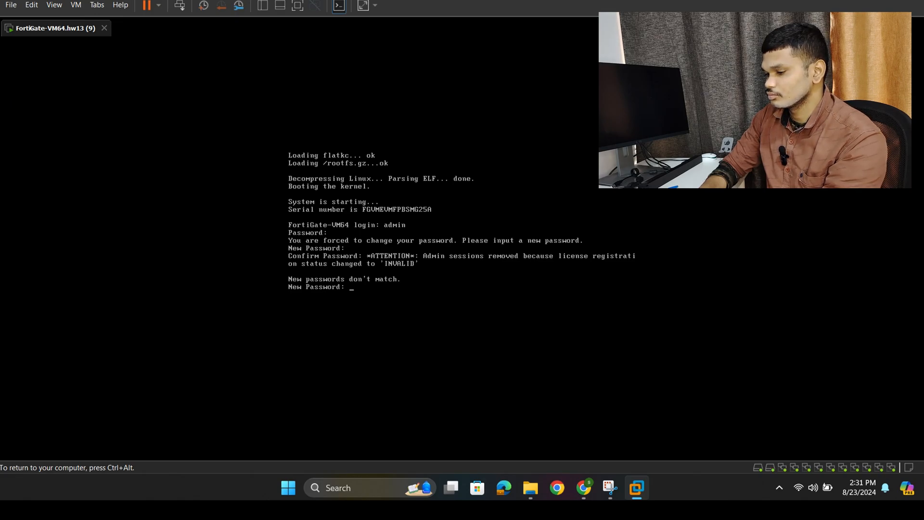
key("ctrl+alt")
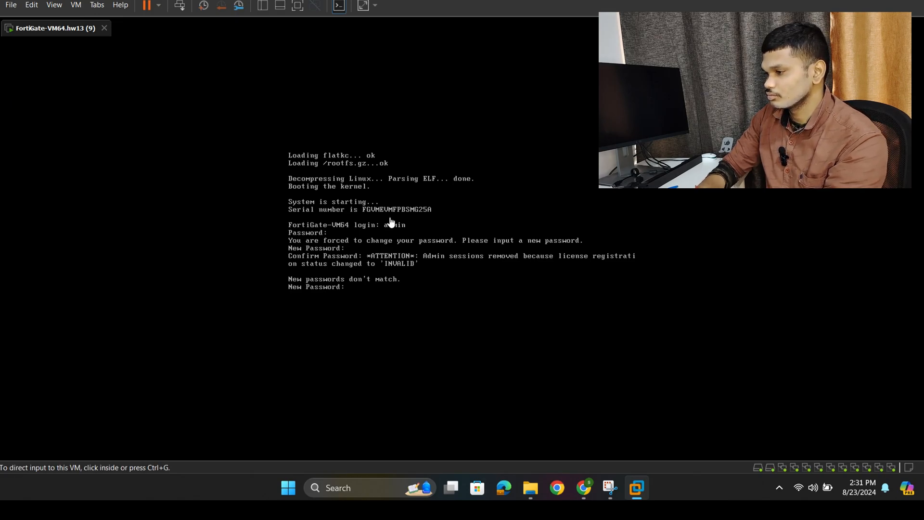
left_click(371, 306)
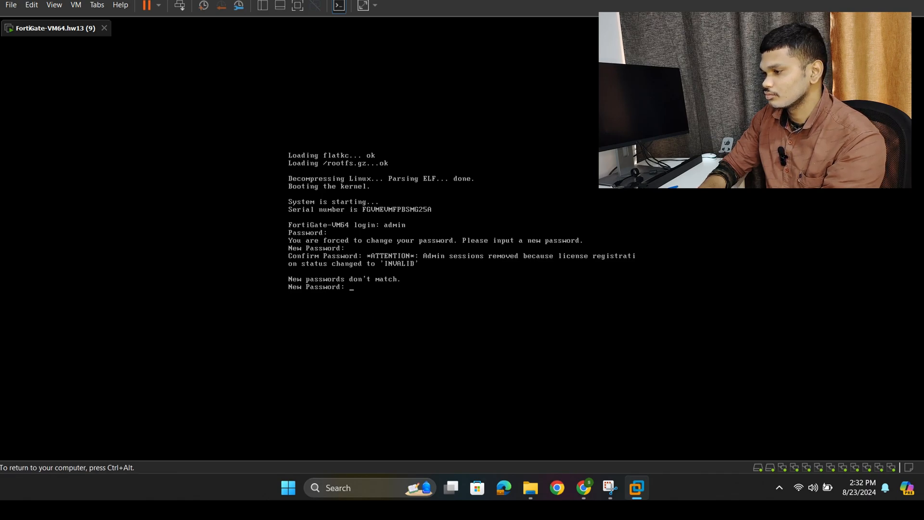
key("ctrl+alt")
left_click(361, 287)
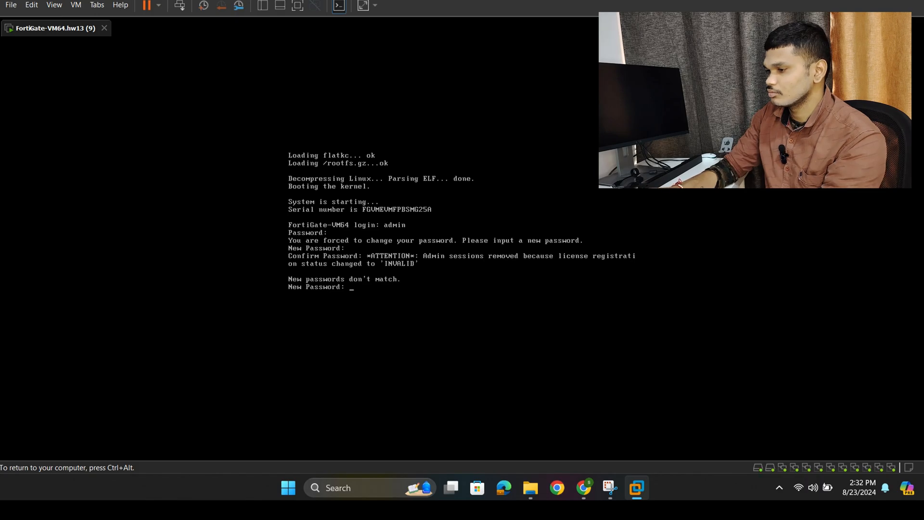
key("Return")
key("Return")
key("Return")
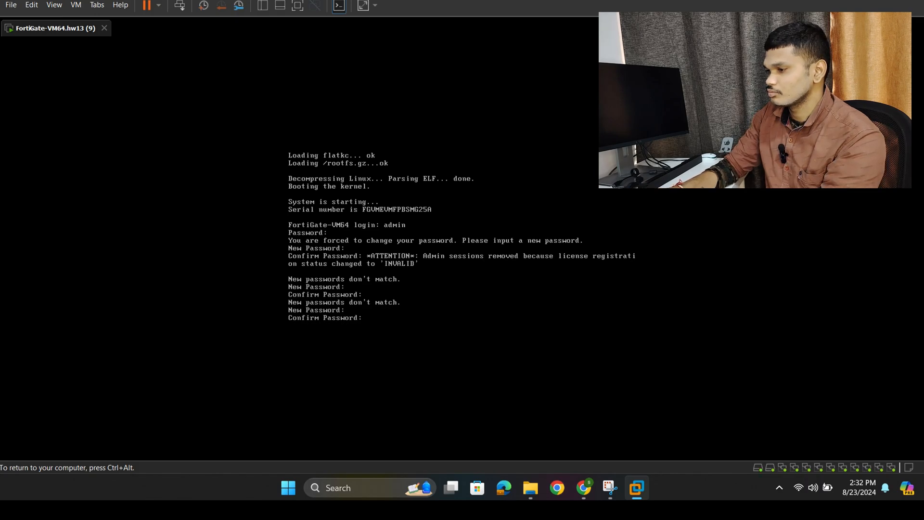
key("Return")
key("Return")
key("Return")
key("Return")
key("Return")
key("Return")
key("Return")
key("Return")
key("Return")
key("Return")
key("Return")
key("Return")
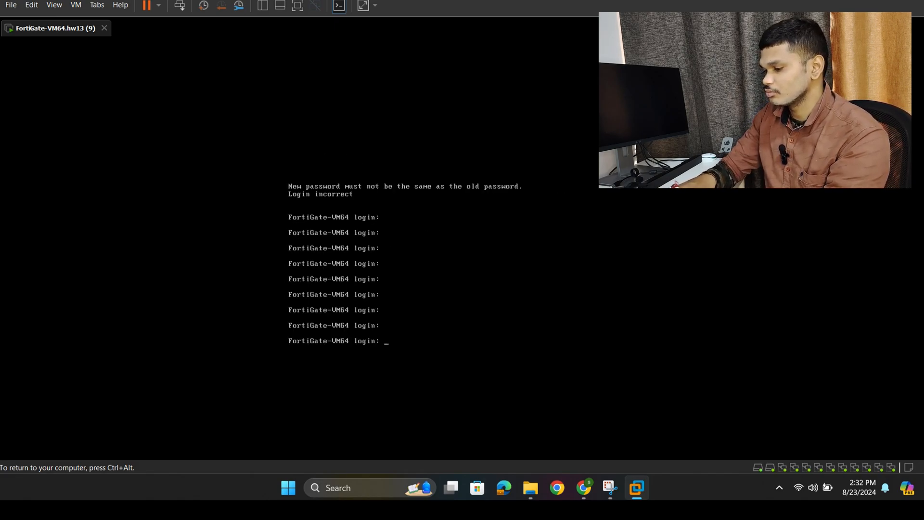
- Log in again as admin with an empty password, and enter and confirm the new account password
type("a")
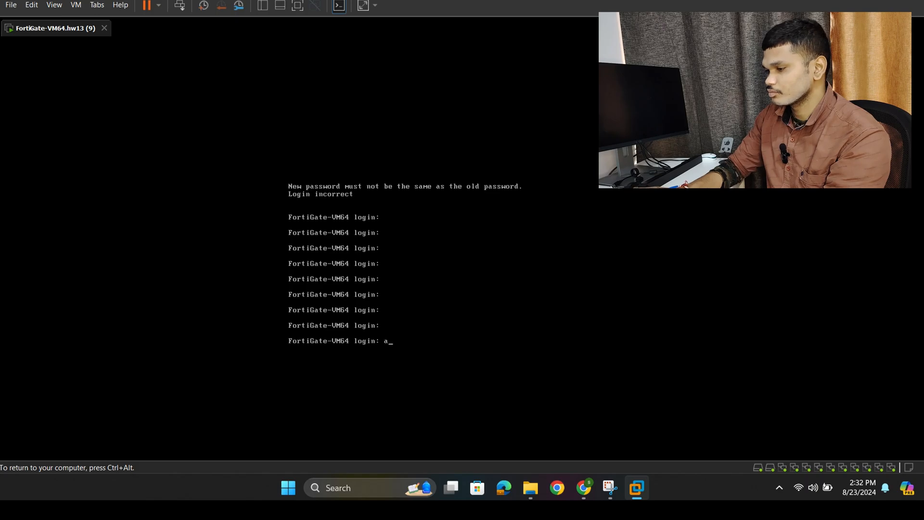
type("dmin")
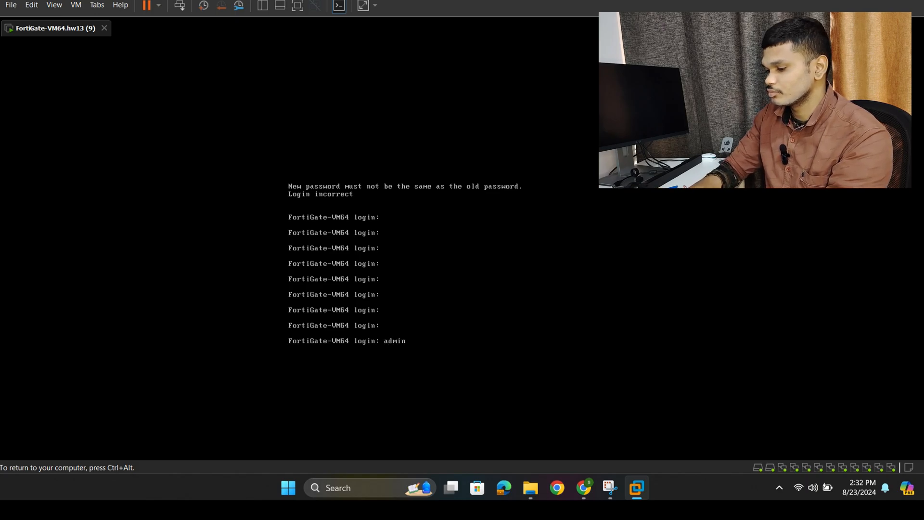
key("Return")
key("Return")
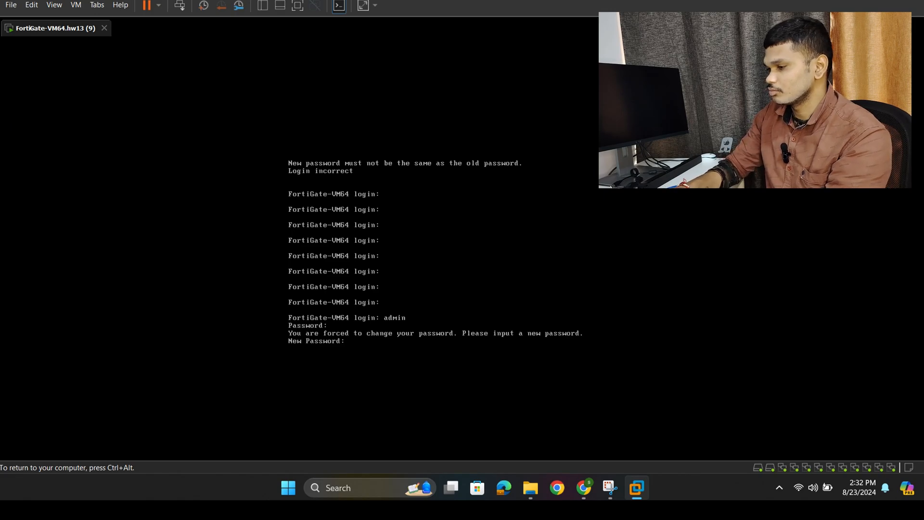
key("Return")
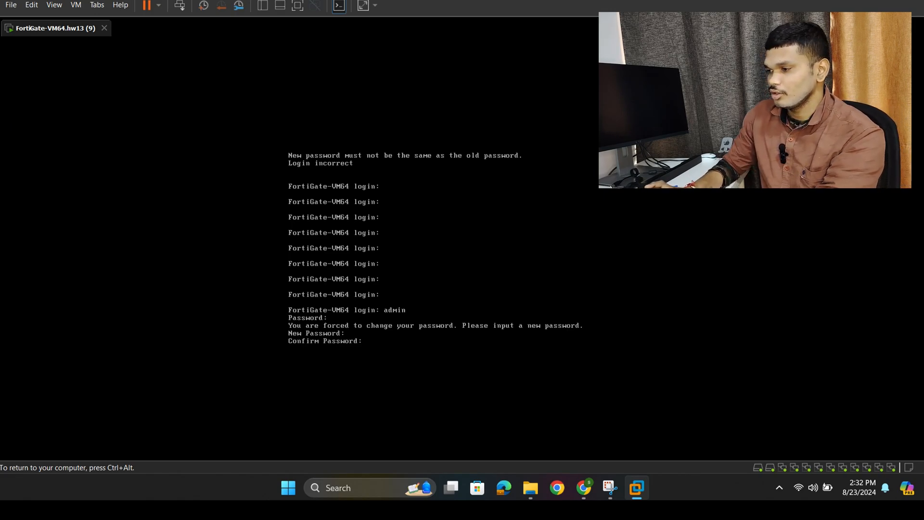
key("Return")
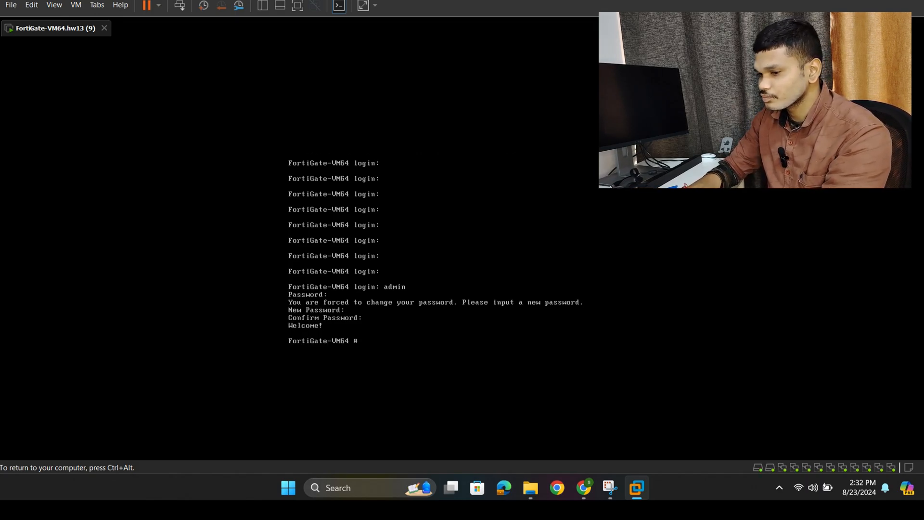
- Show the system interface configuration of port1 and examine its mode and allowed access settings
type("sh")
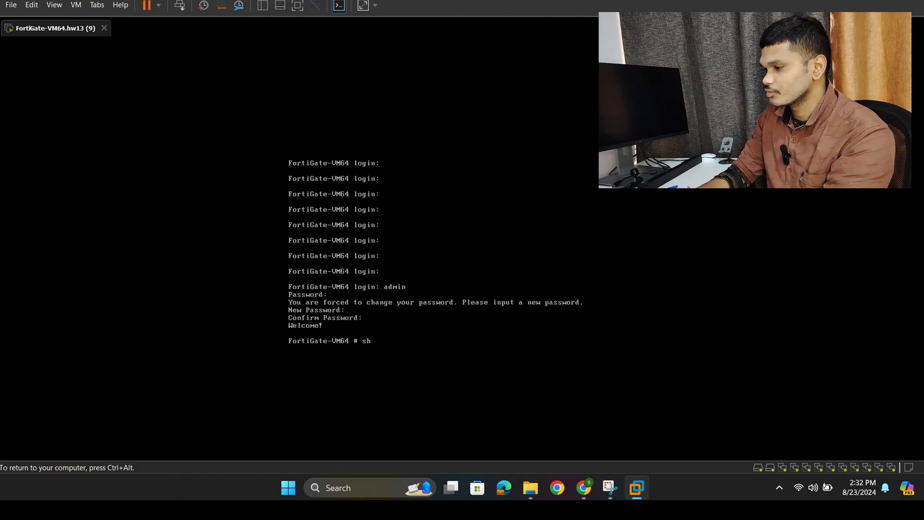
type(" syte")
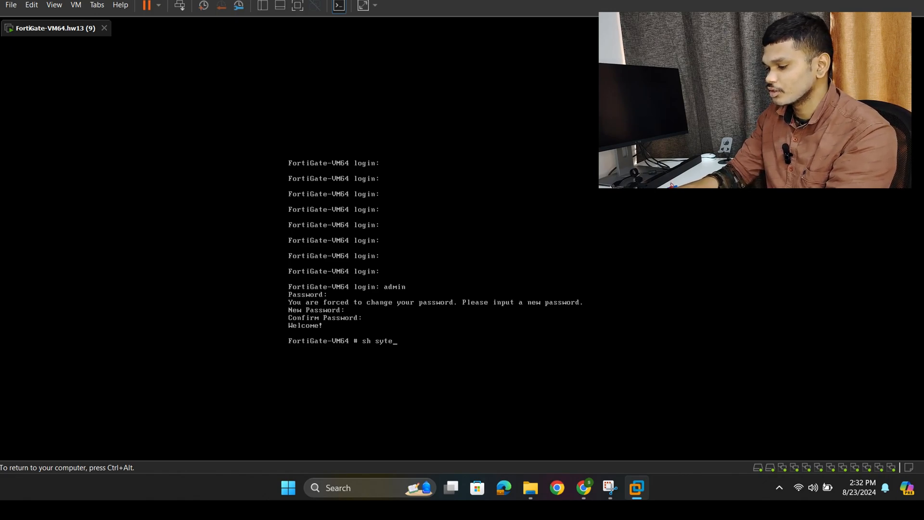
key("BackSpace")
type("stem")
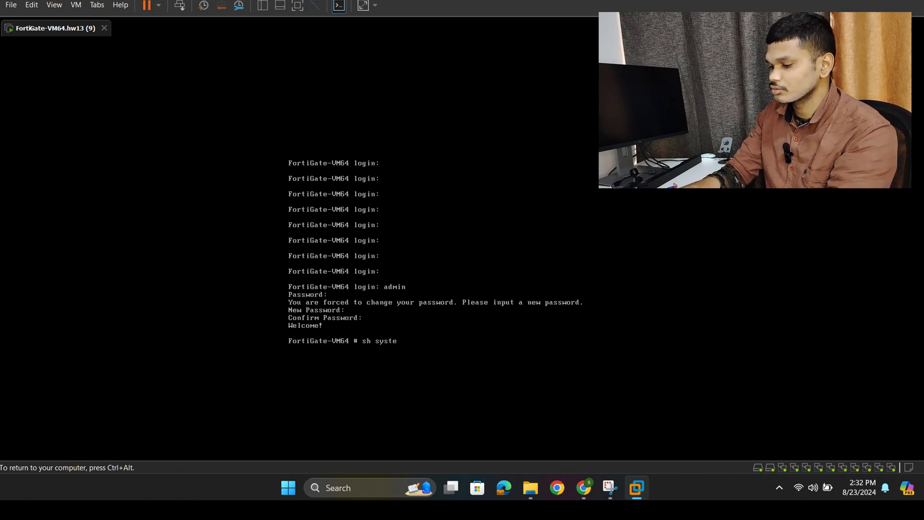
type(" in")
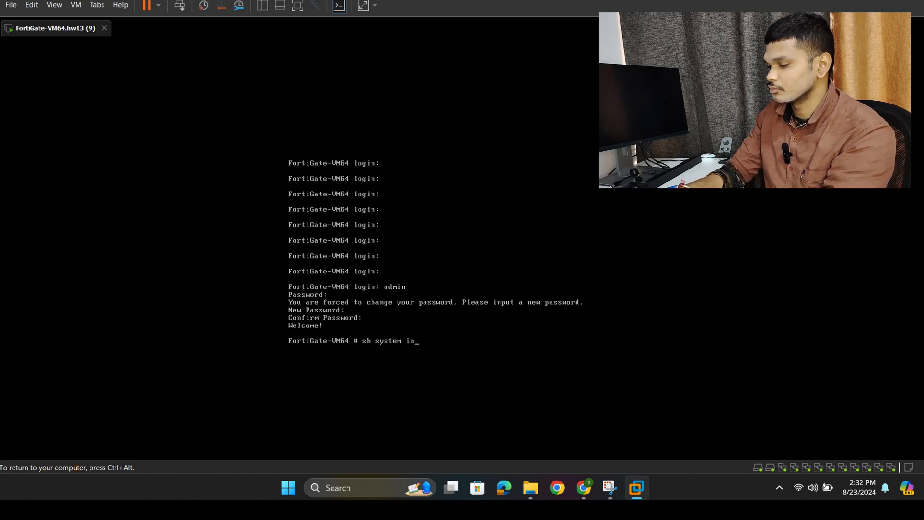
type("terface")
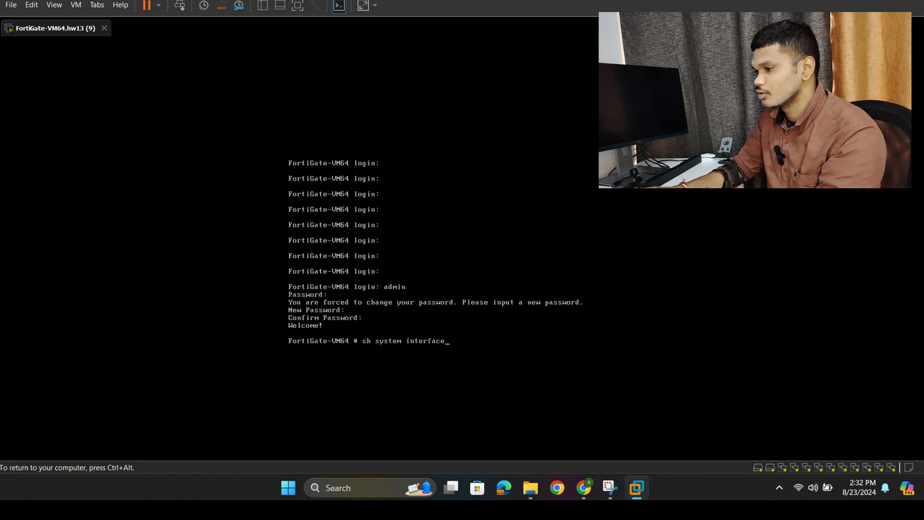
type(" port")
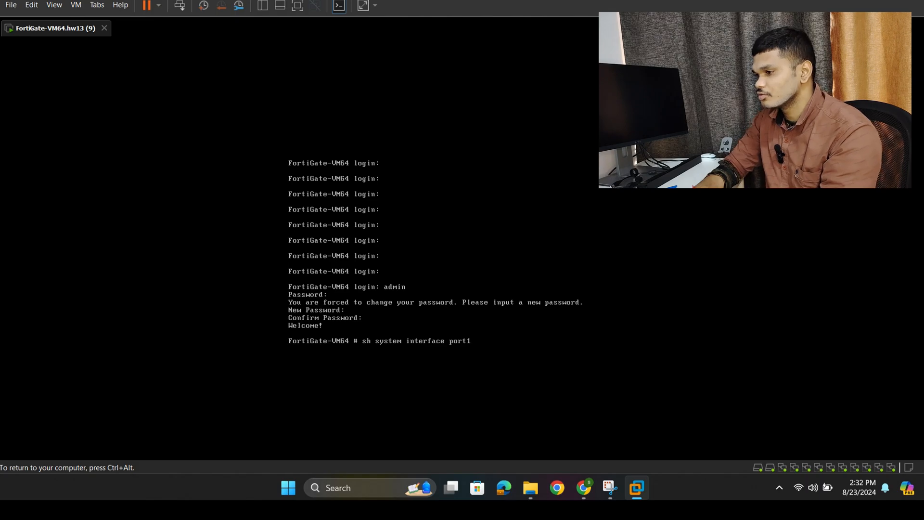
type("1")
key("Return")
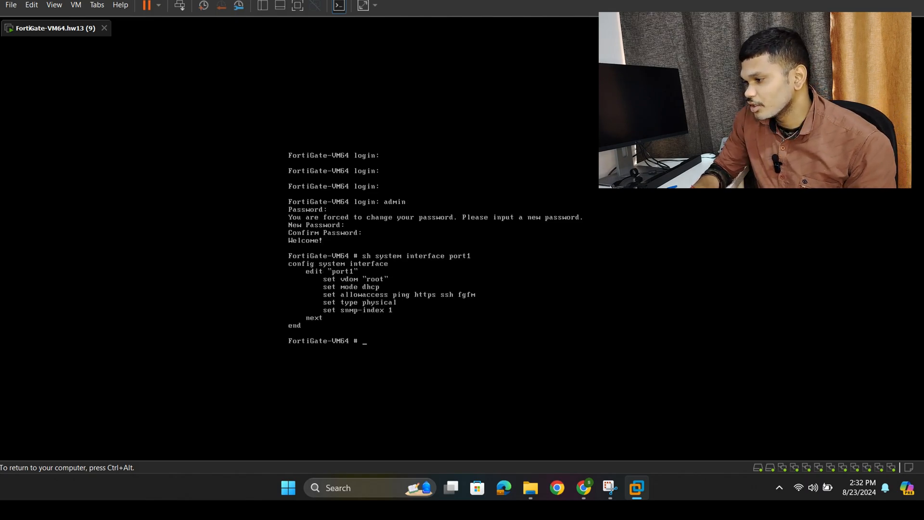
key("ctrl+alt")
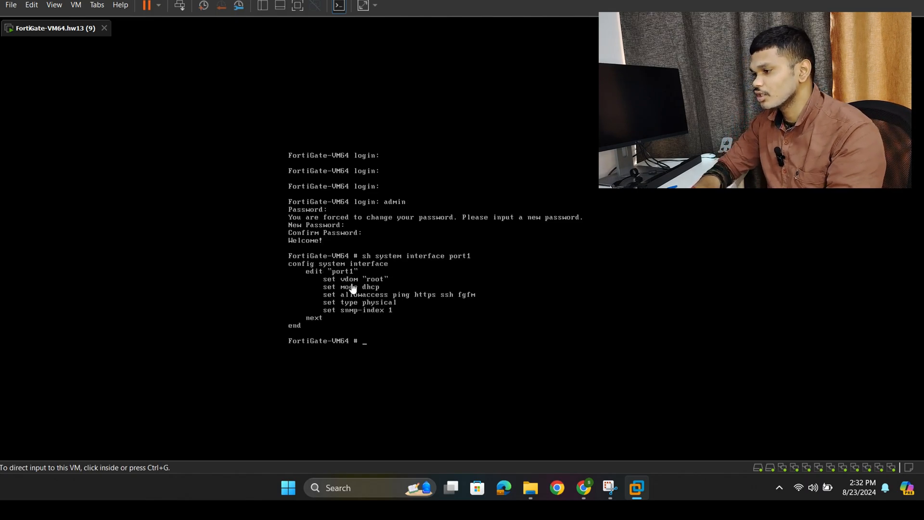
left_click(322, 294)
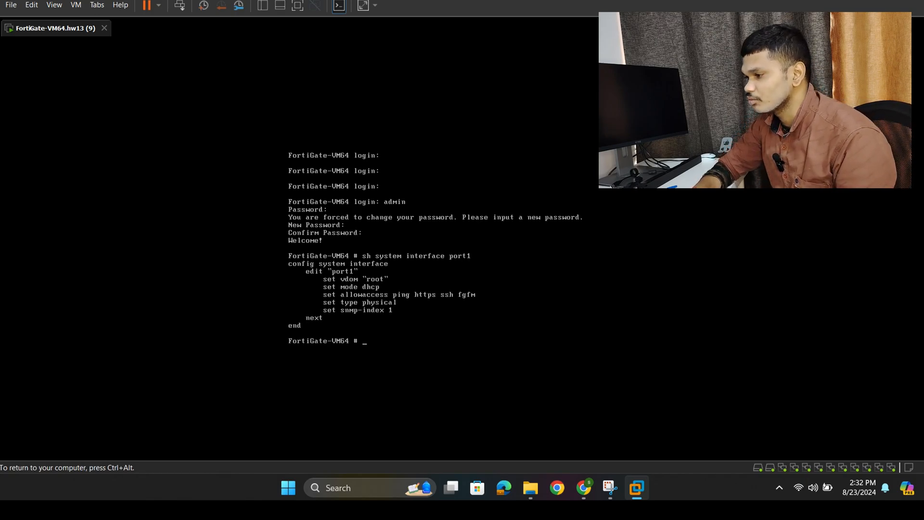
key("ctrl+alt")
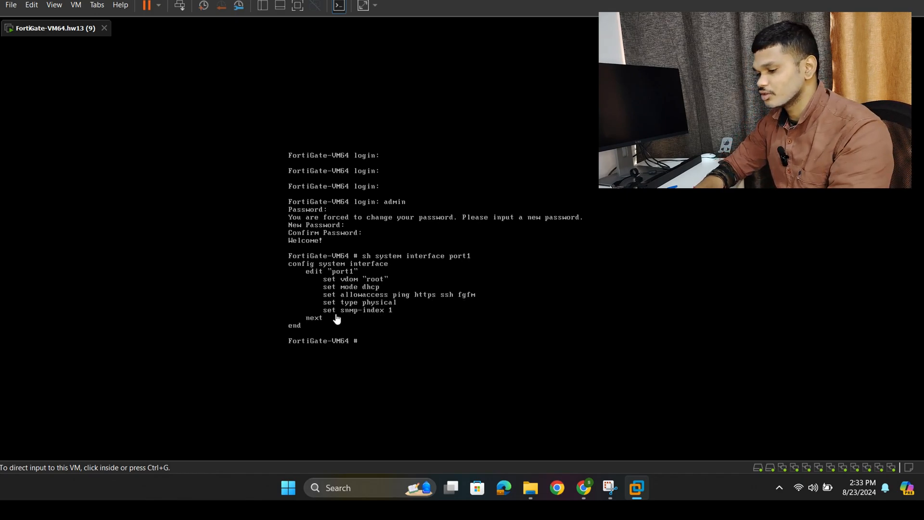
- List the IP addresses assigned to the firewall's interfaces with diagnose ip address list
left_click(343, 347)
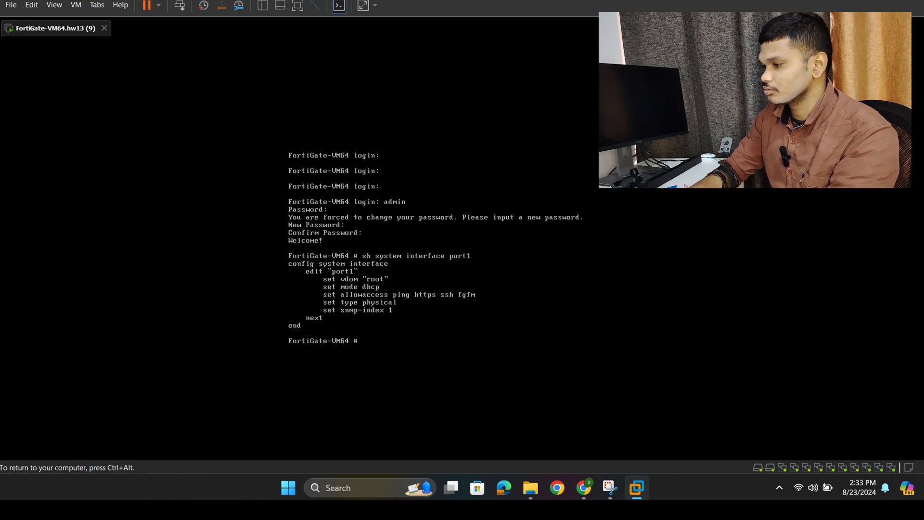
type("diag")
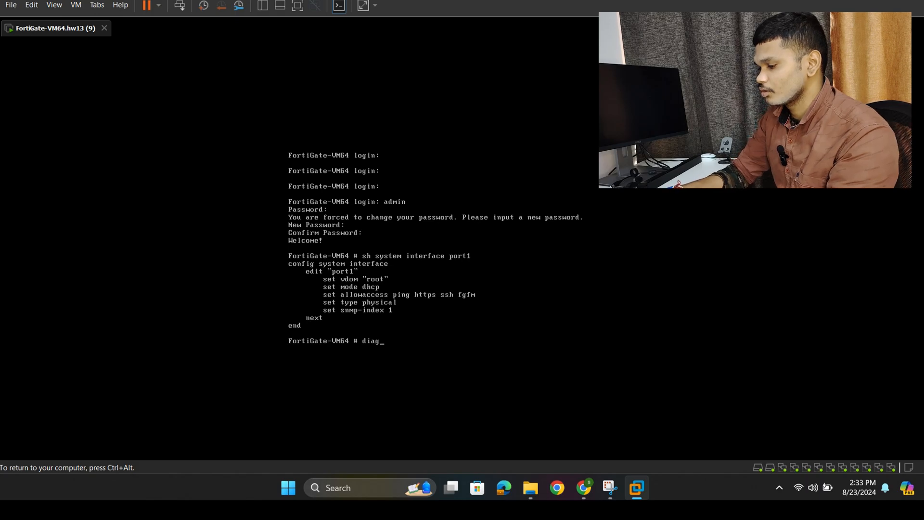
type("nose")
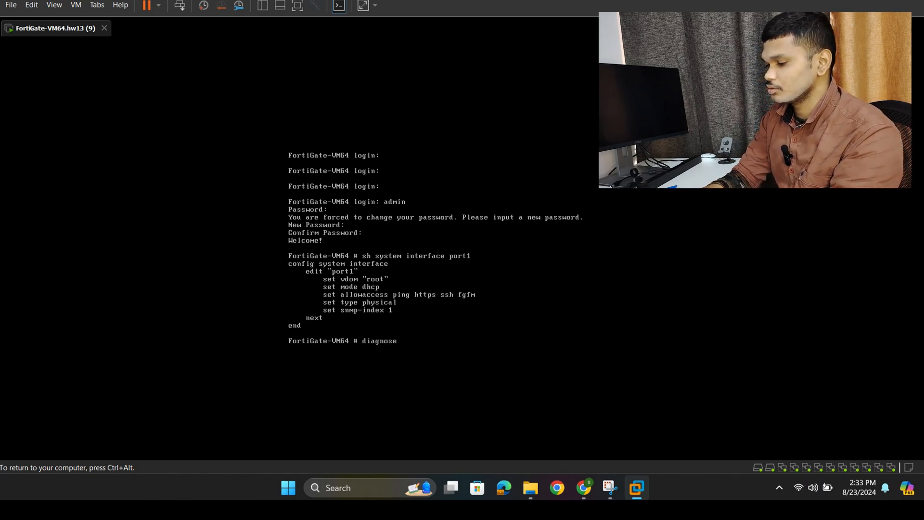
type(" i")
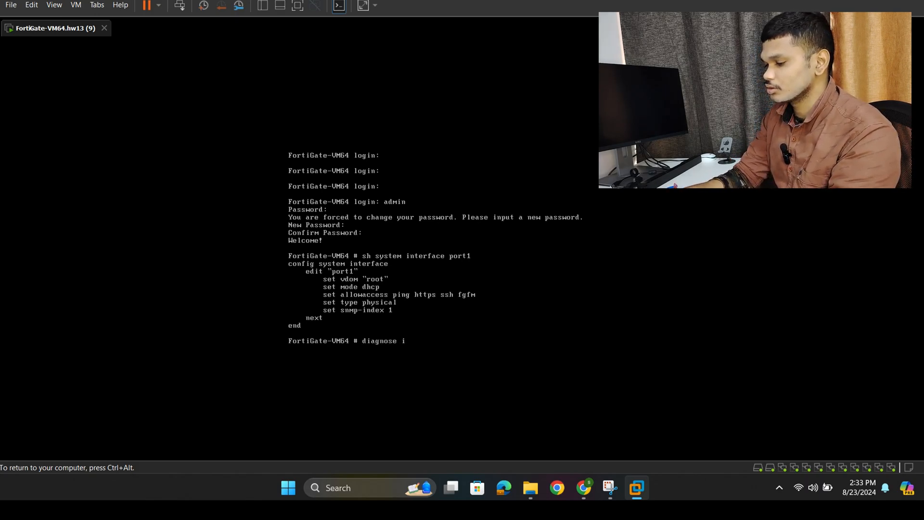
type("p address ")
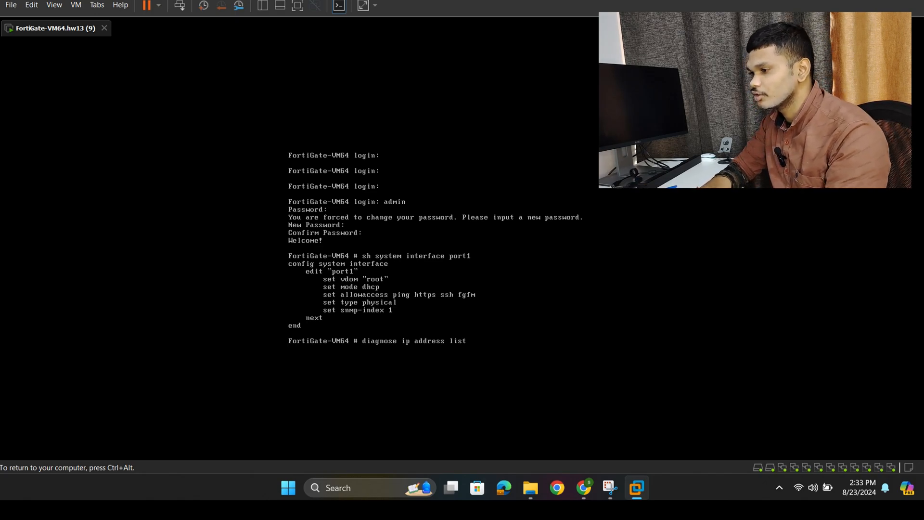
type("list")
key("Return")
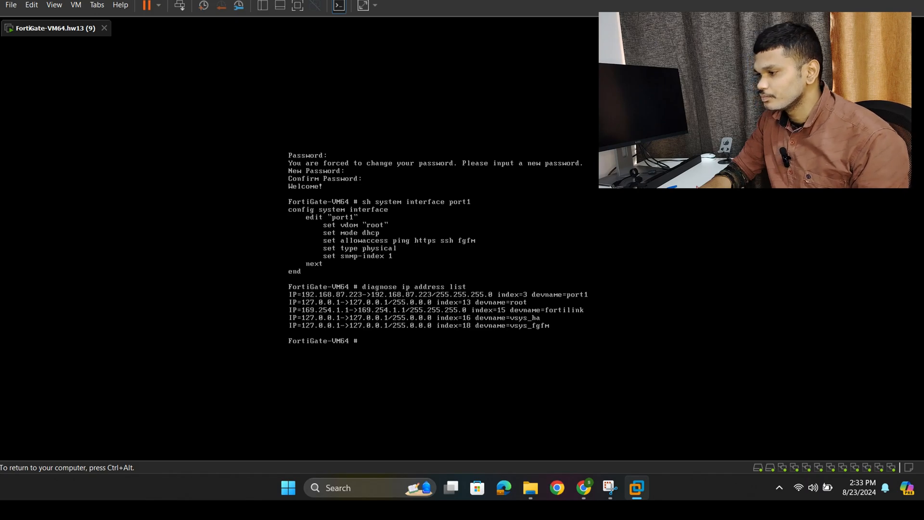
key("ctrl+alt")
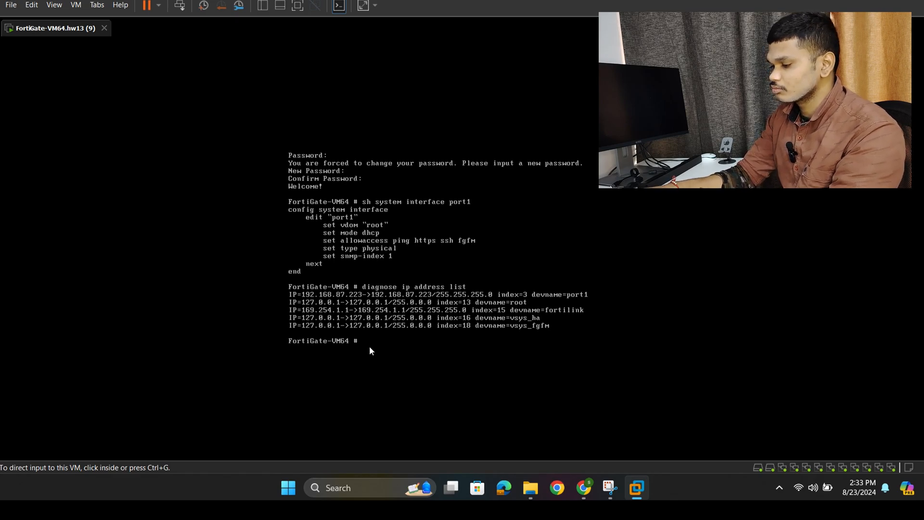
- Enter the interface configuration context with config system interface
left_click(356, 338)
type("conf")
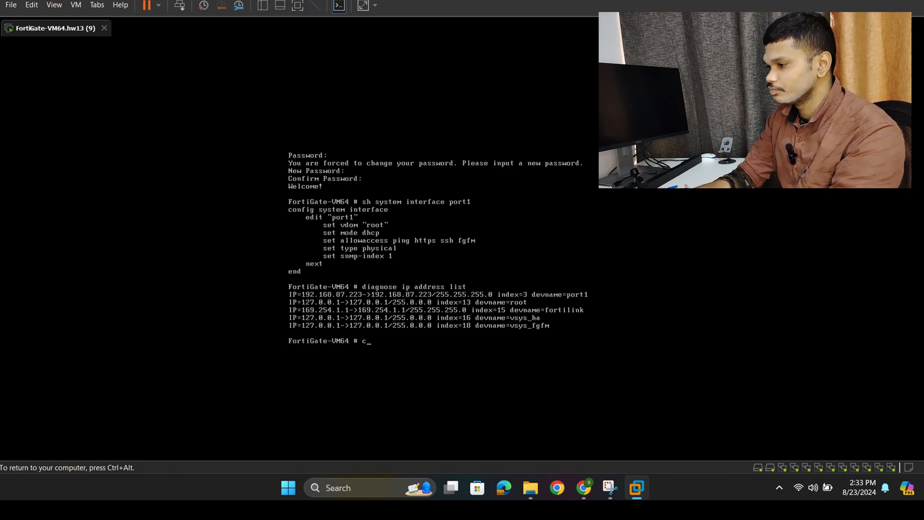
type("i")
key("BackSpace")
type("o")
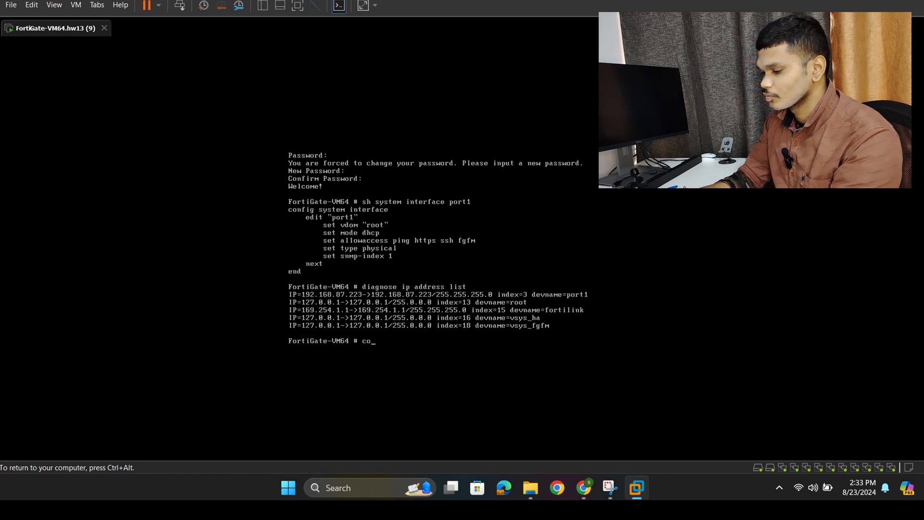
type("nfig")
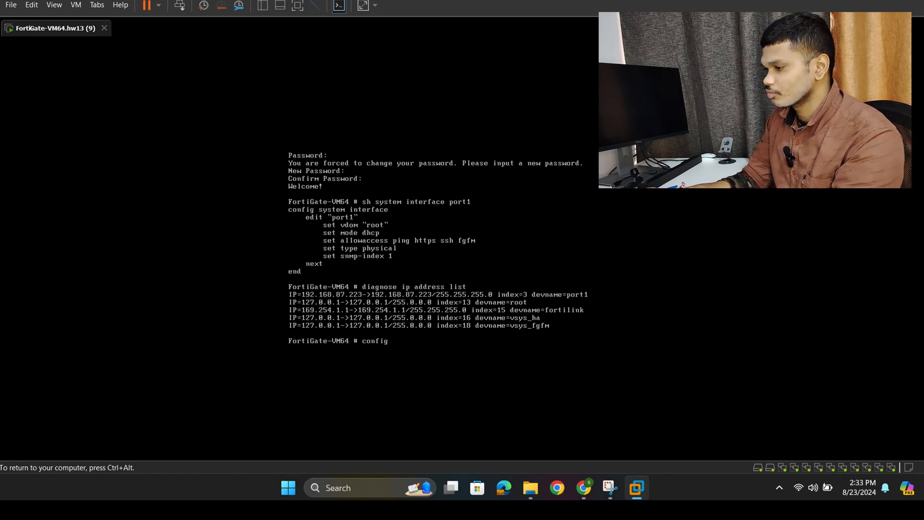
type(" syst")
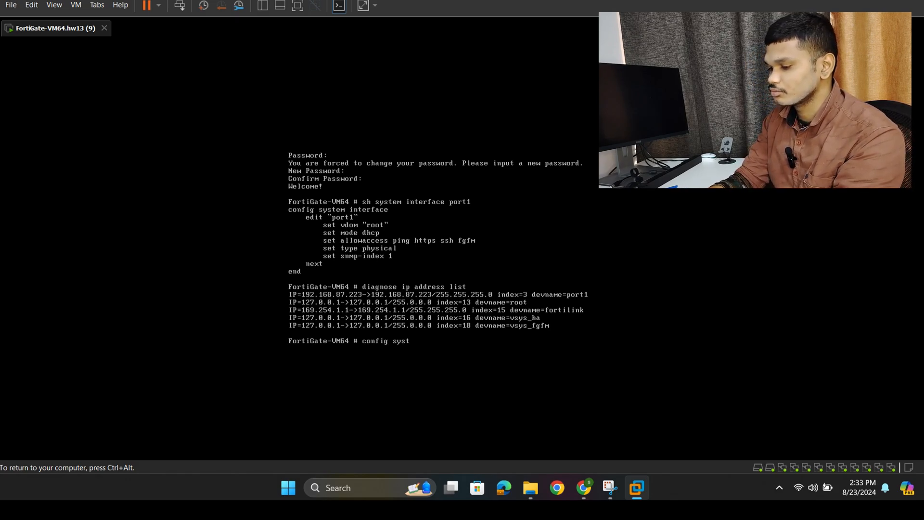
type("em ")
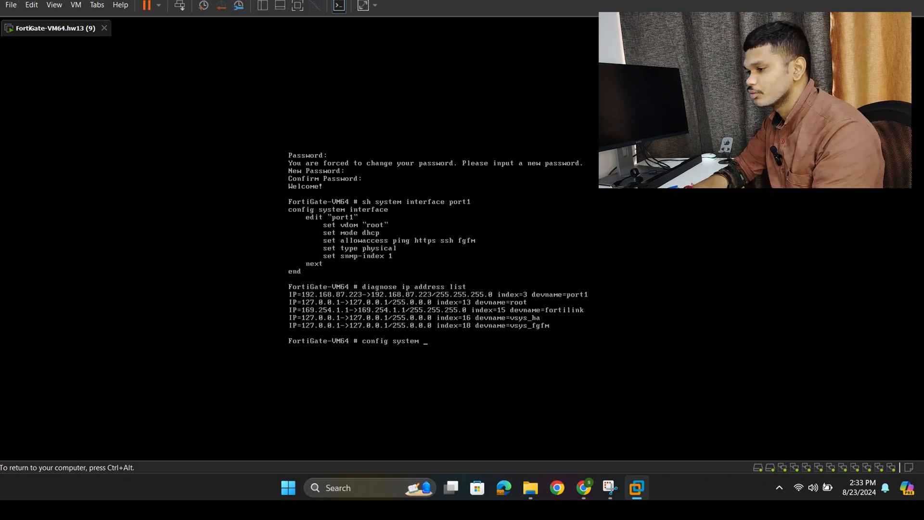
type("interface")
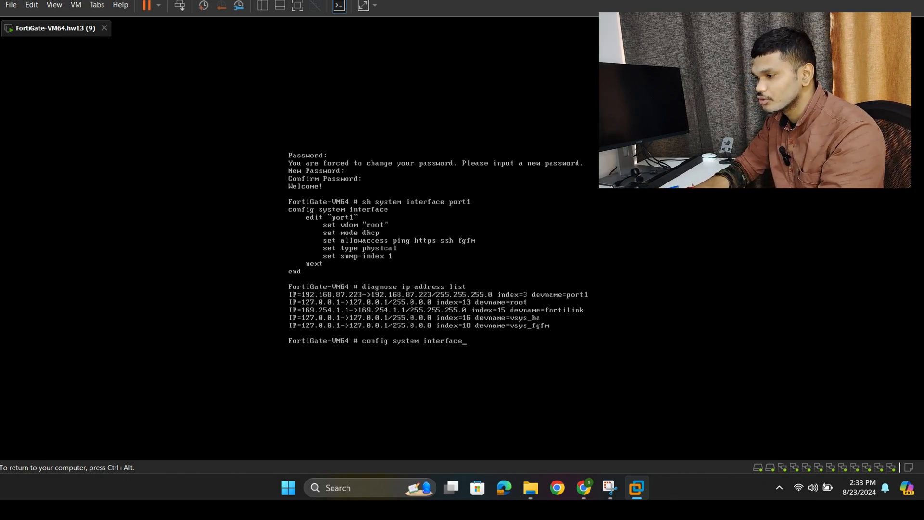
key("Return")
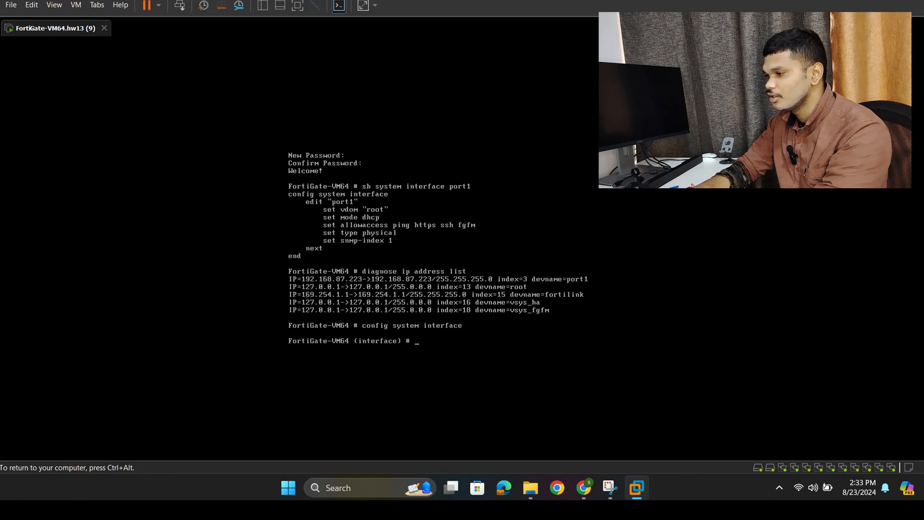
key("ctrl+alt")
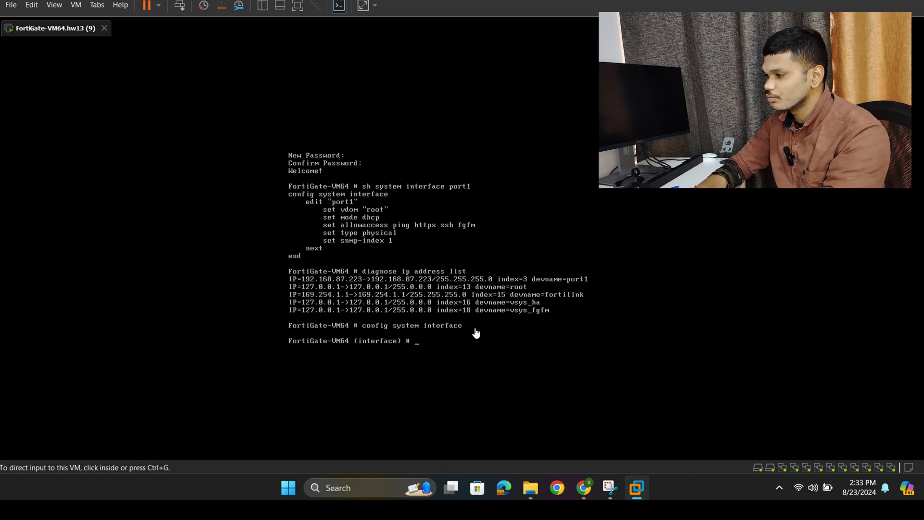
left_click(592, 283)
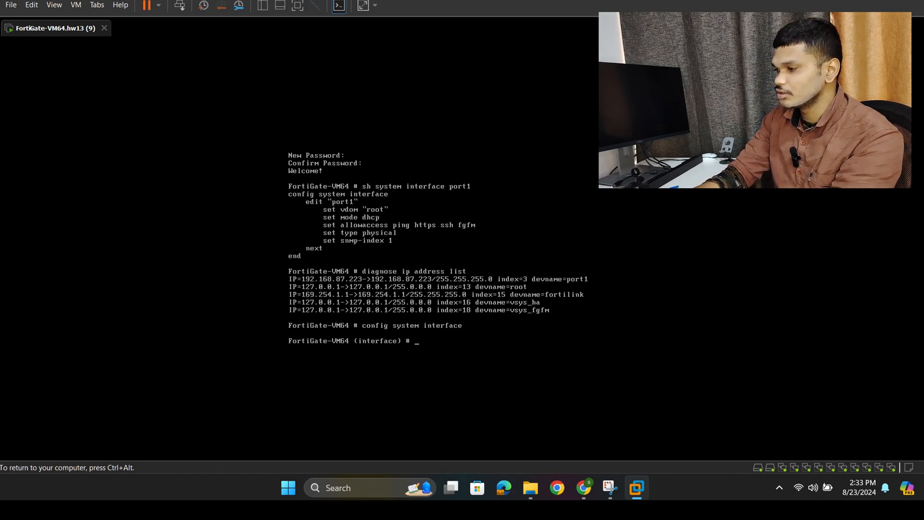
key("ctrl+alt")
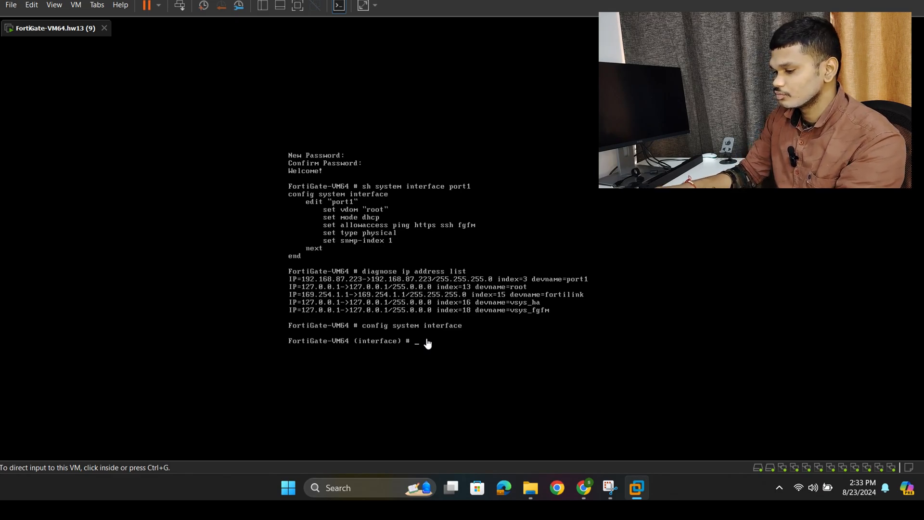
- Open port1 for editing within the system interface configuration
left_click(419, 345)
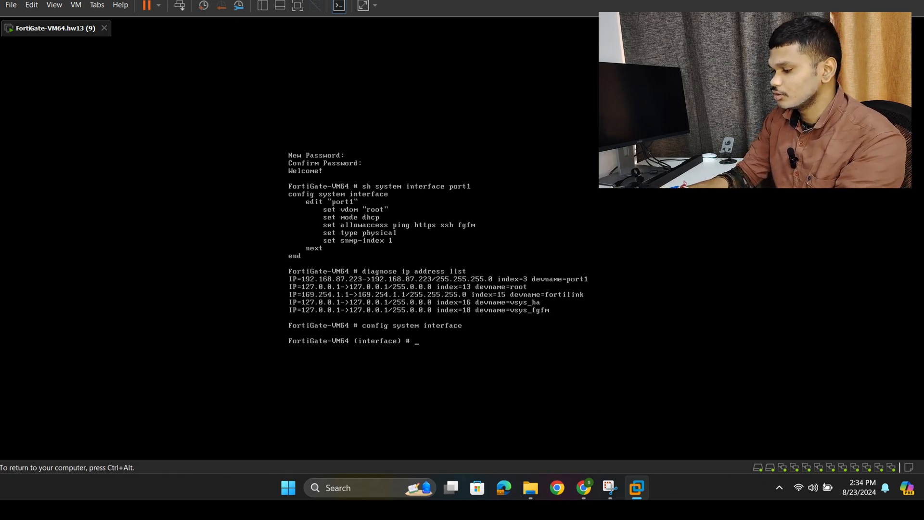
type("e")
type("d")
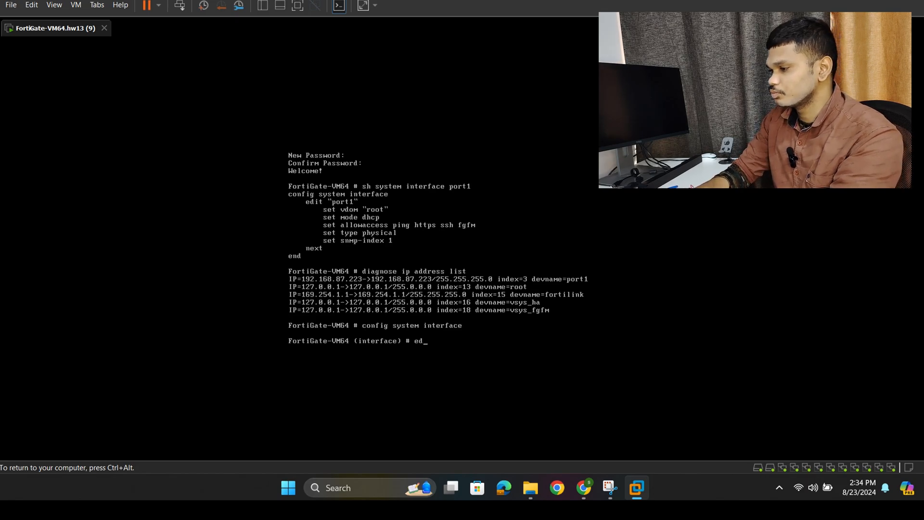
type("it po")
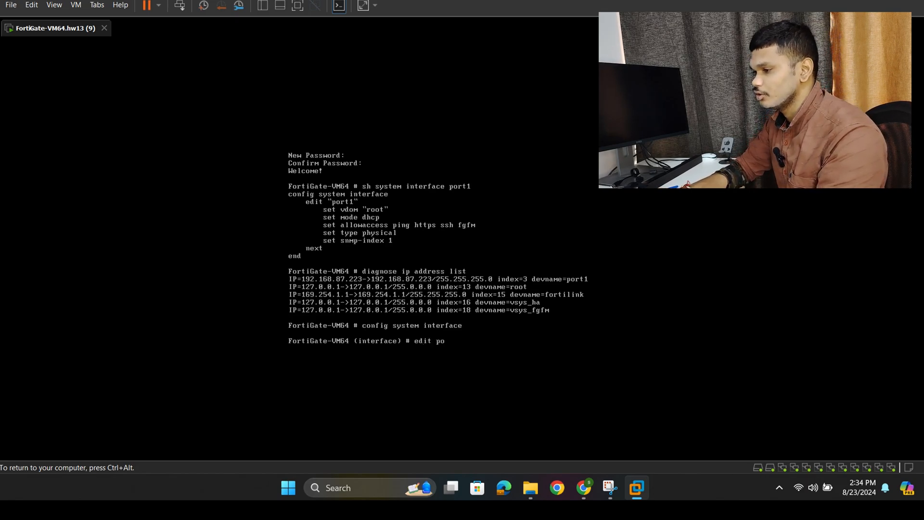
type("rt1")
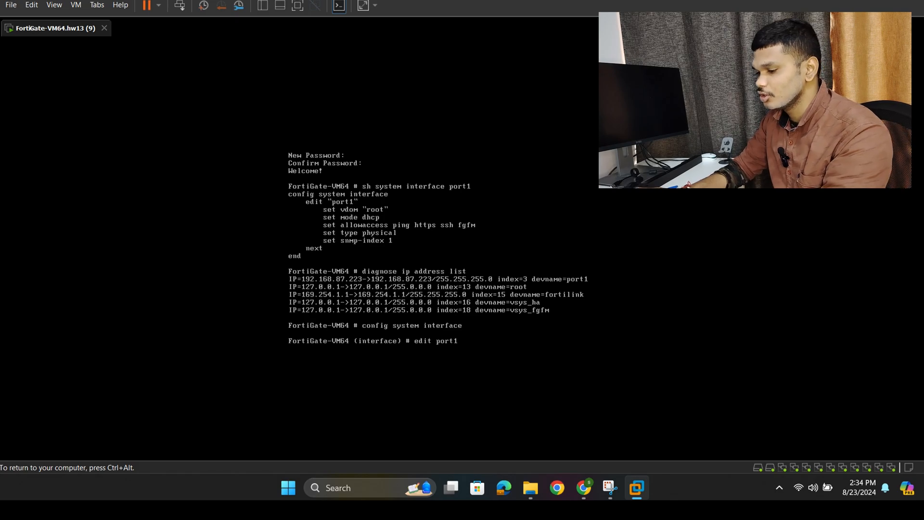
key("Return")
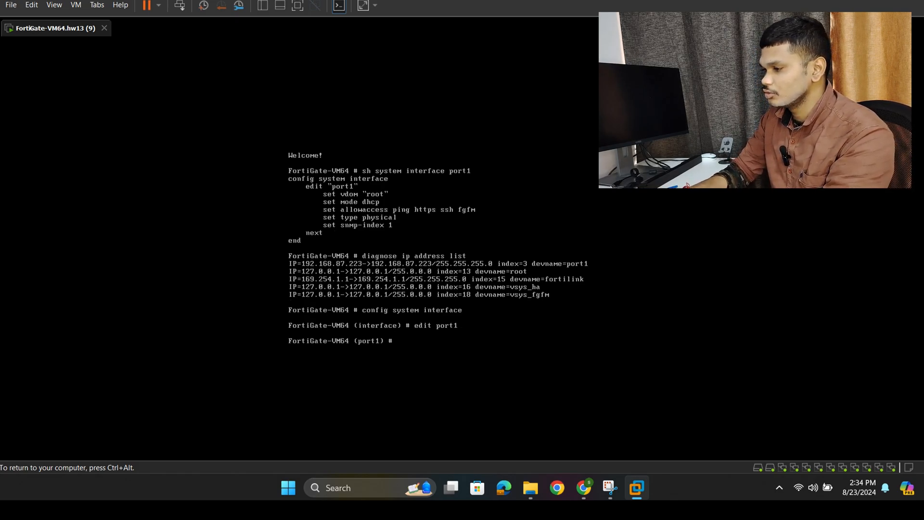
- Set port1's addressing mode to static with set mode static
type("set")
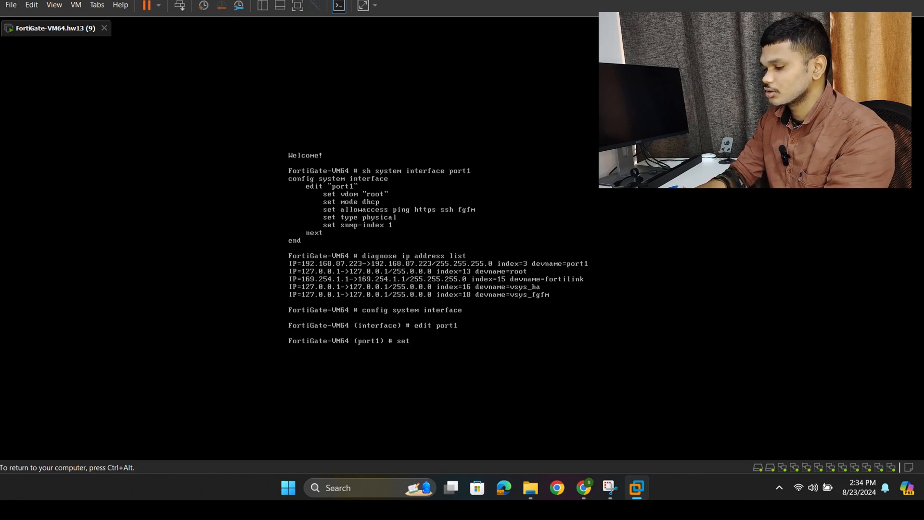
type(" mode ")
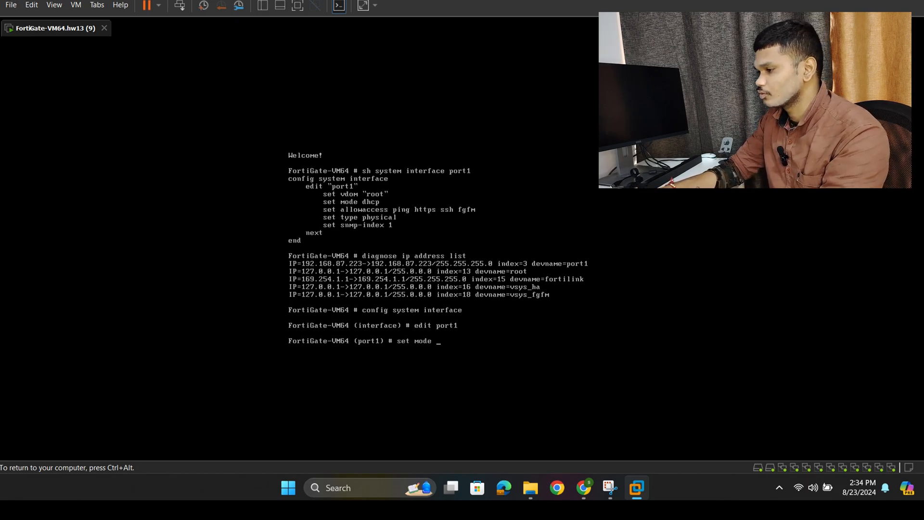
type("ststic")
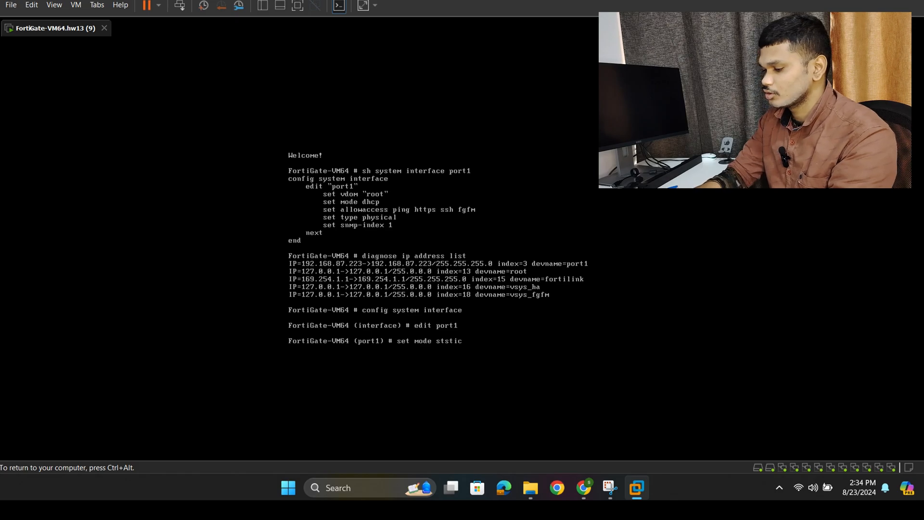
type("e")
key("BackSpace")
key("BackSpace")
key("BackSpace")
key("BackSpace")
key("BackSpace")
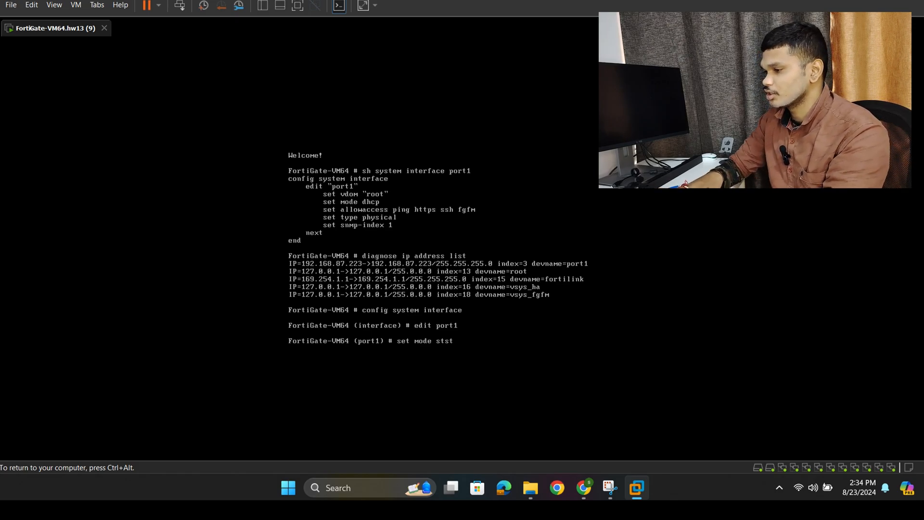
type("atic")
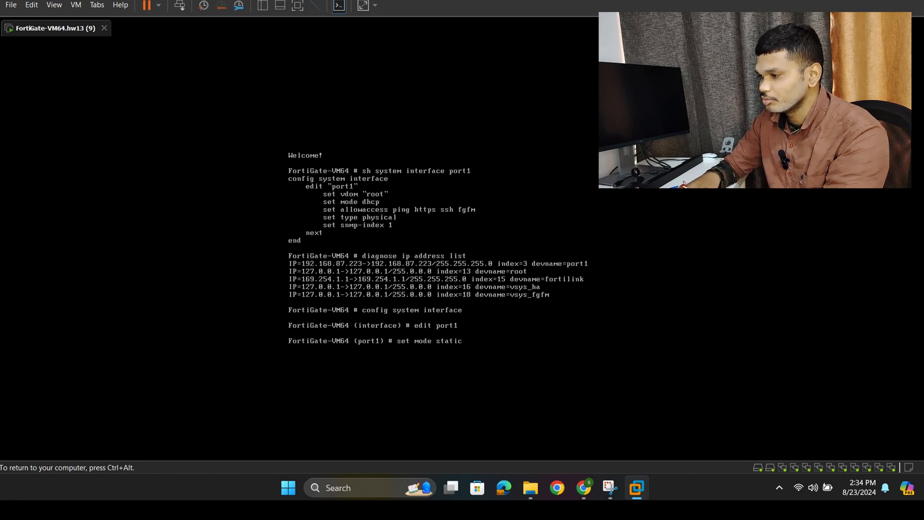
key("Return")
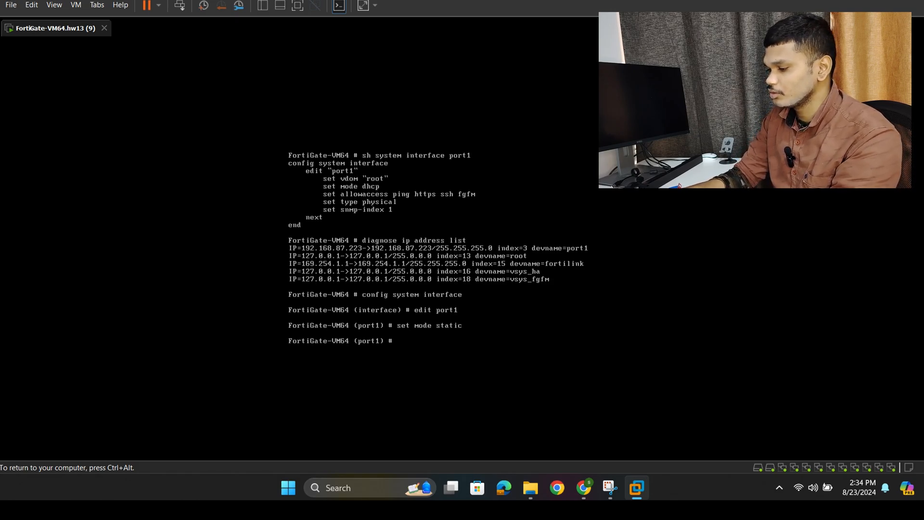
- Assign the IP address 192.168.87.223/24 to port1 with set ip
type("set ")
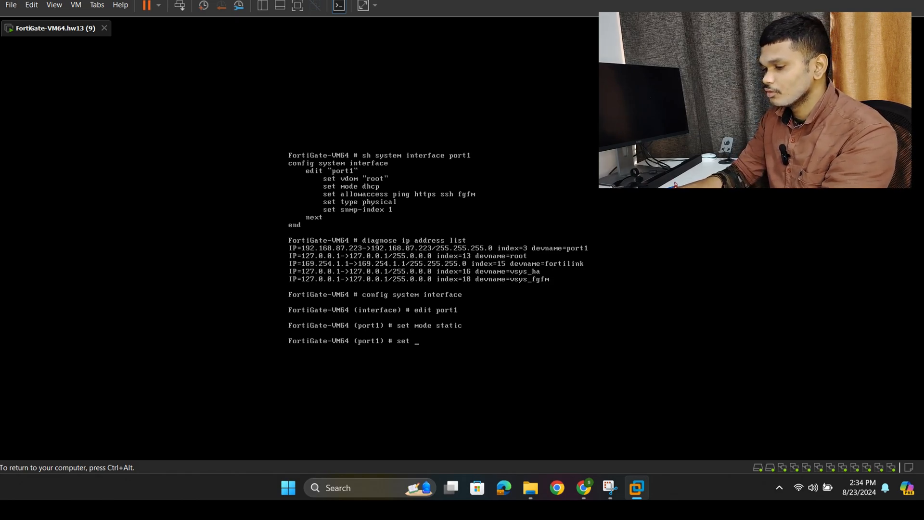
type("ip ")
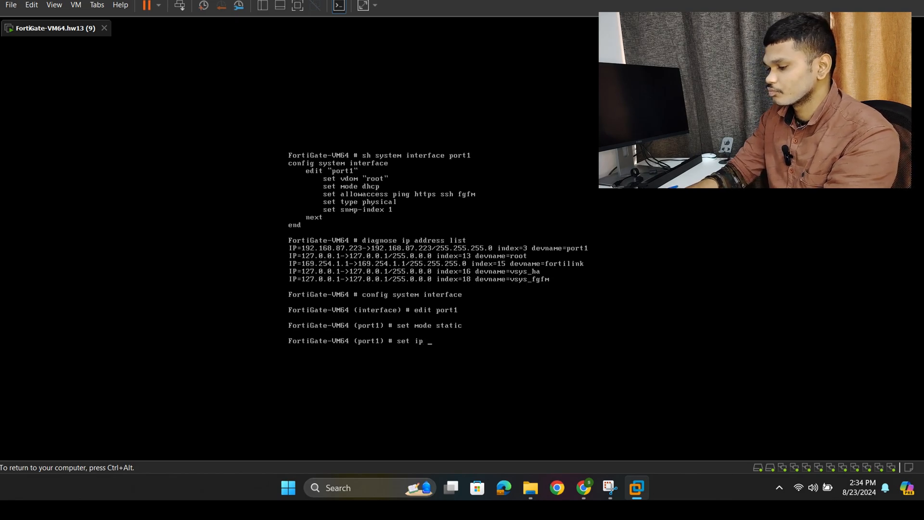
type("1")
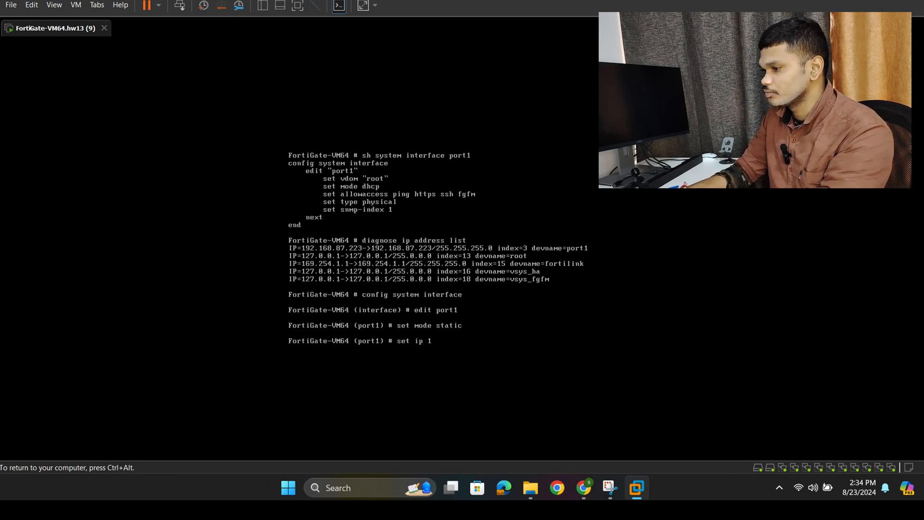
type("92.168")
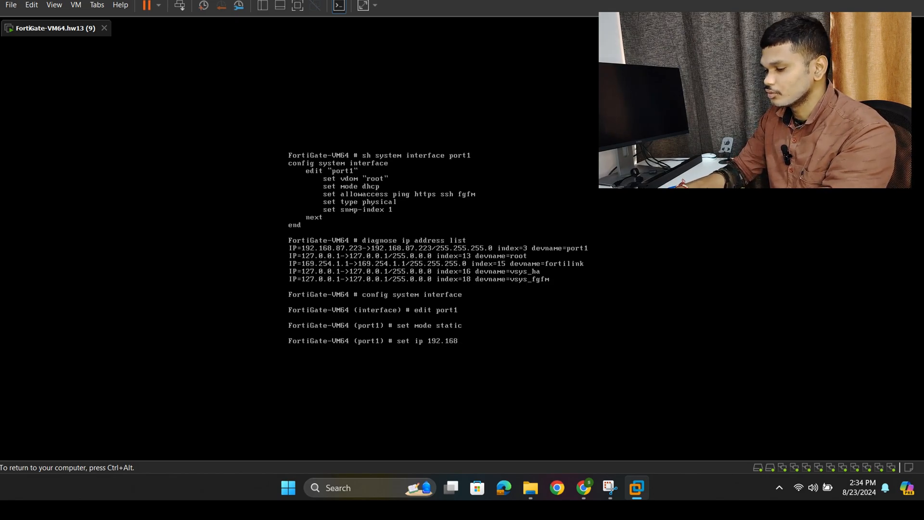
type(".")
type("87")
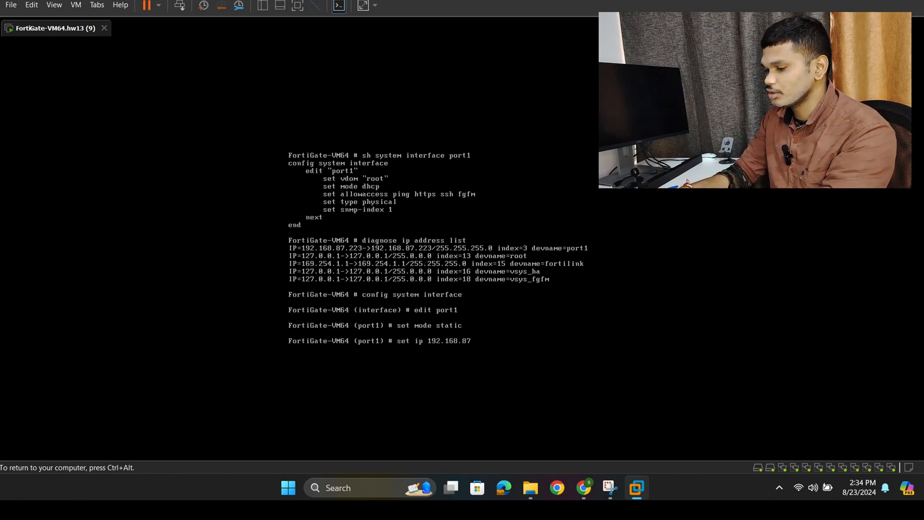
type(".22")
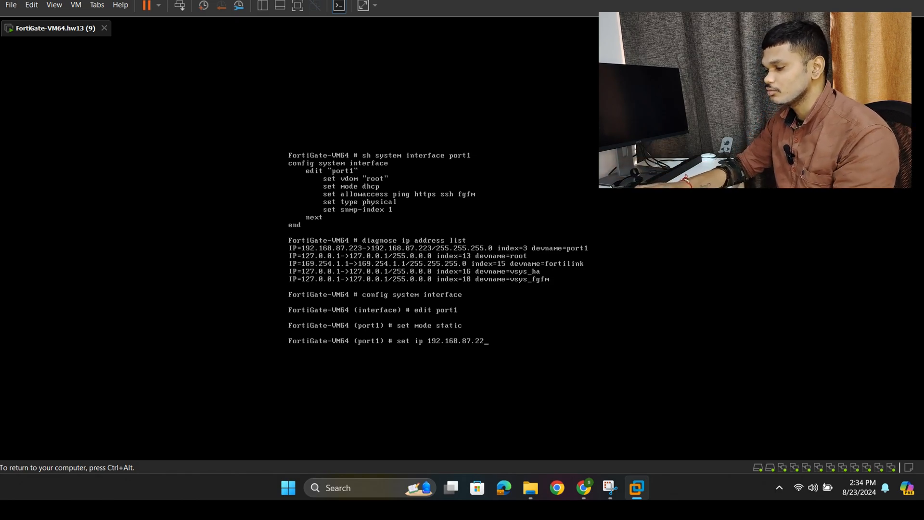
type("3/24")
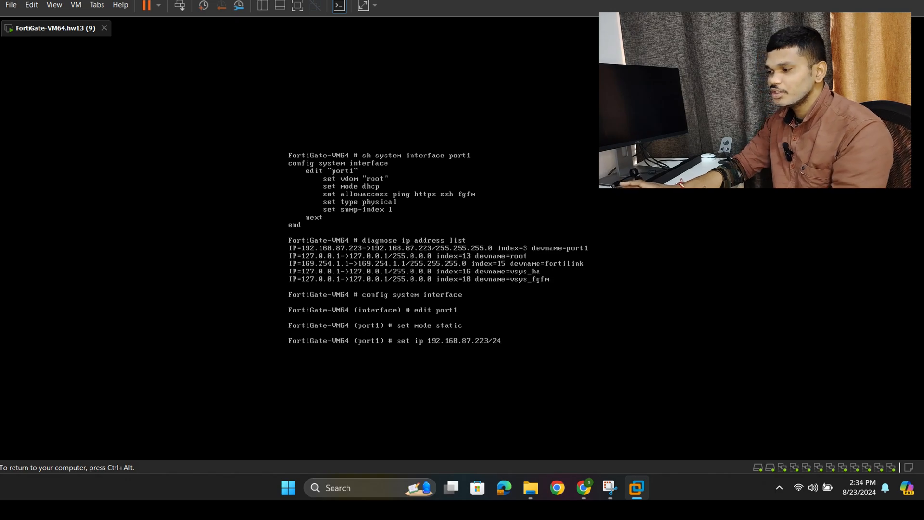
key("Return")
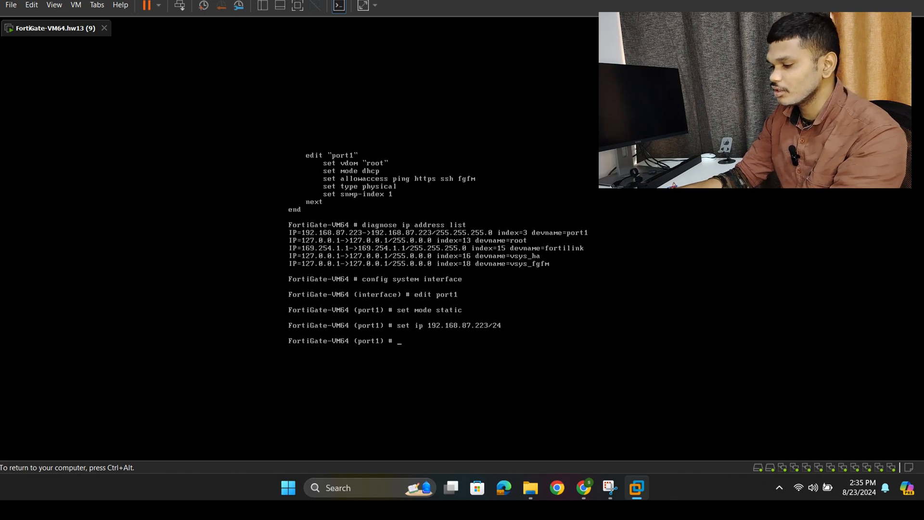
- Try to define port1's allowed access with set allowacees pinh http ssh telnet
type("se")
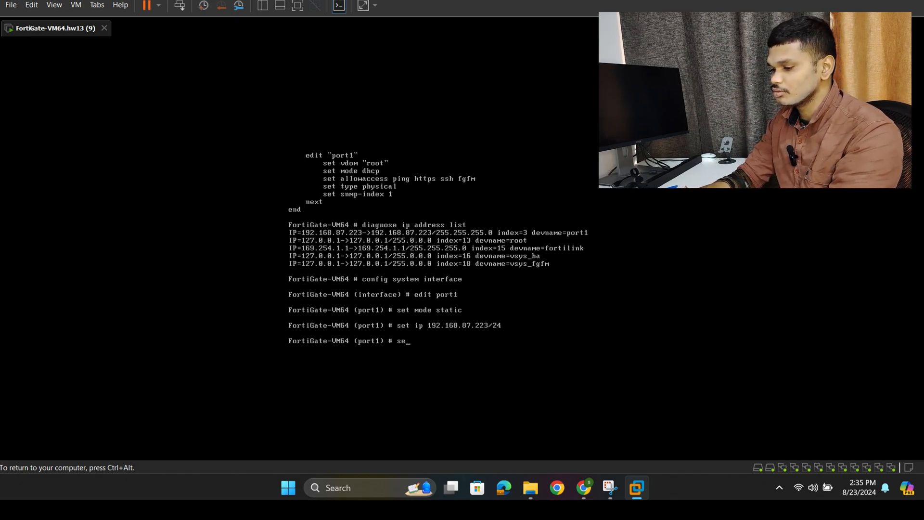
type("t all")
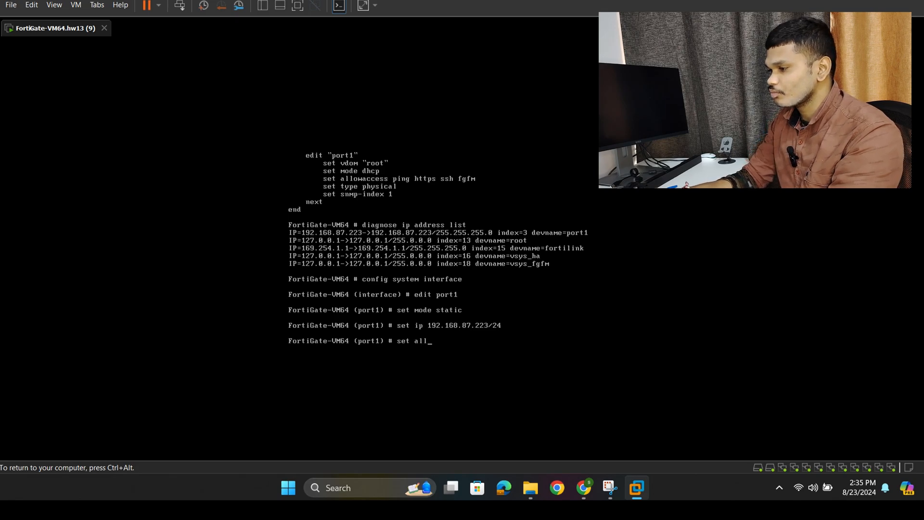
type("owacees")
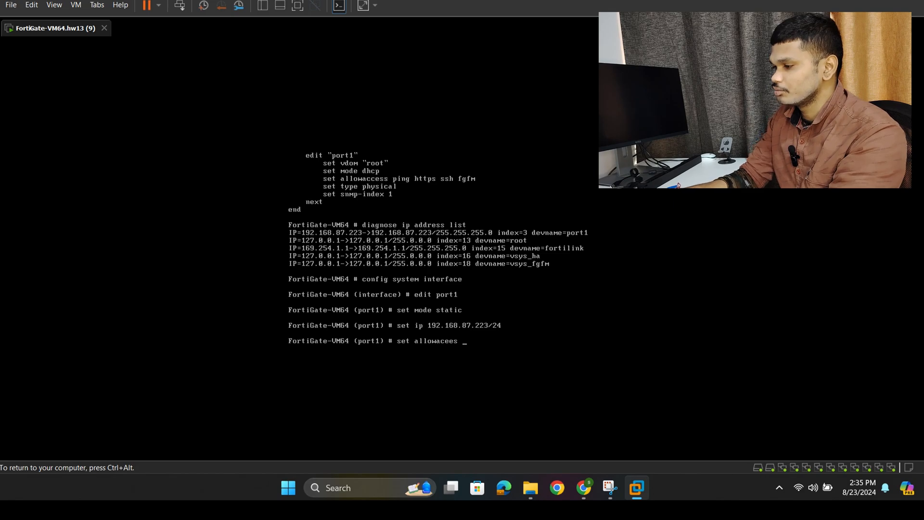
type(" pinh")
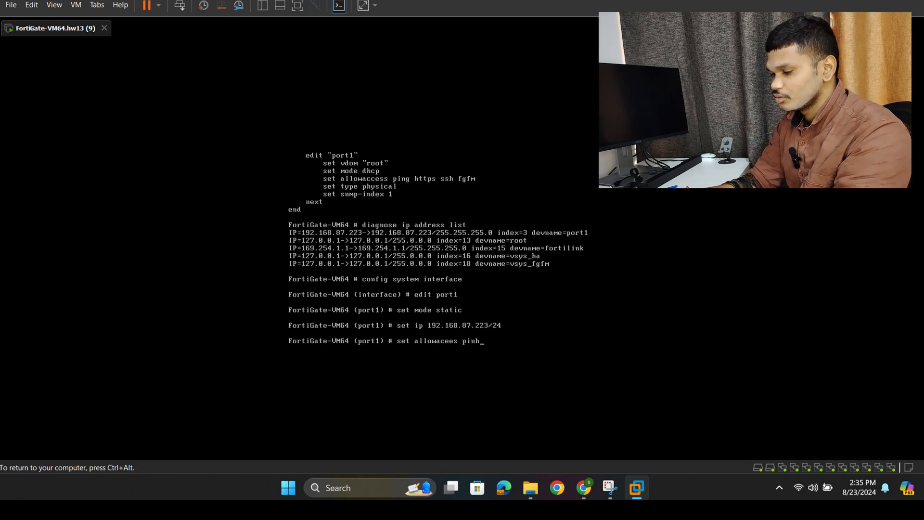
type(" http")
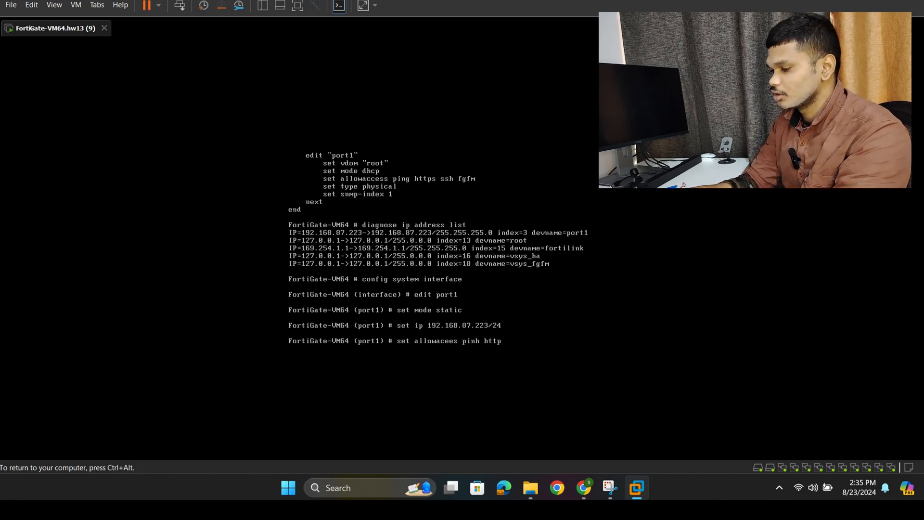
type(" ssh tel")
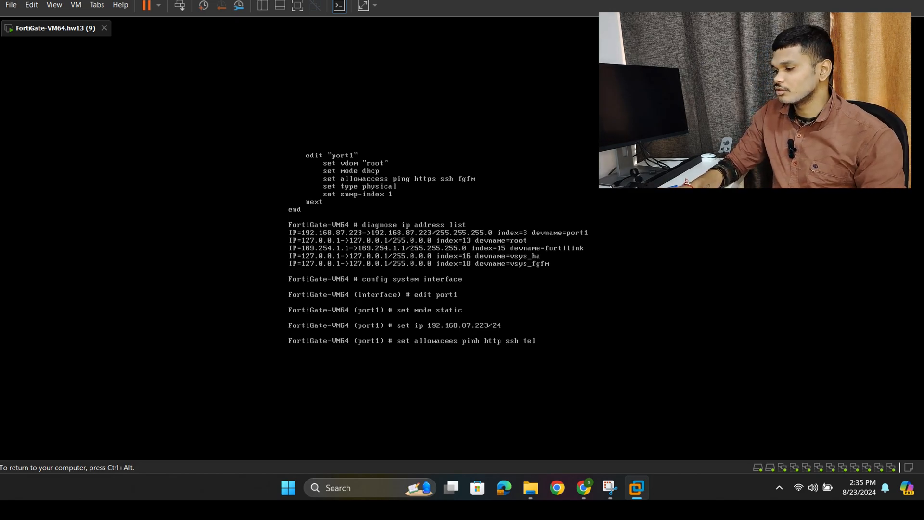
type("net")
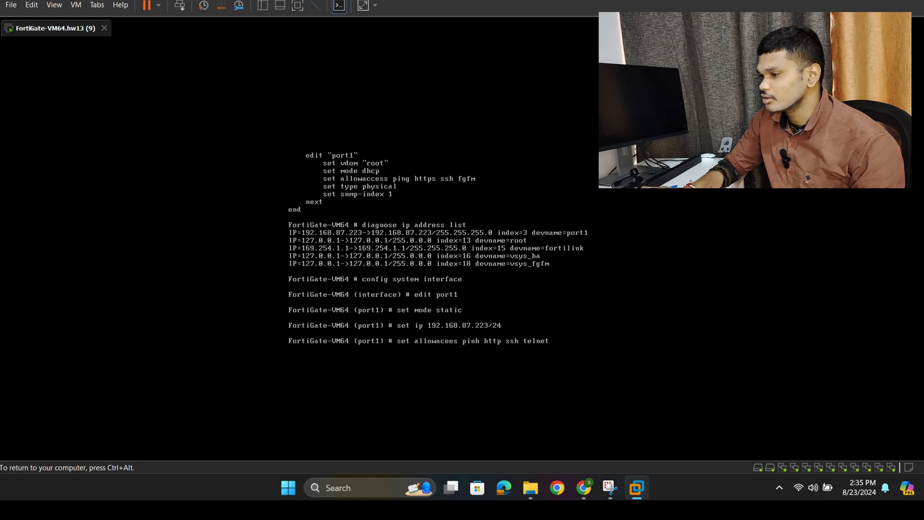
key("Return")
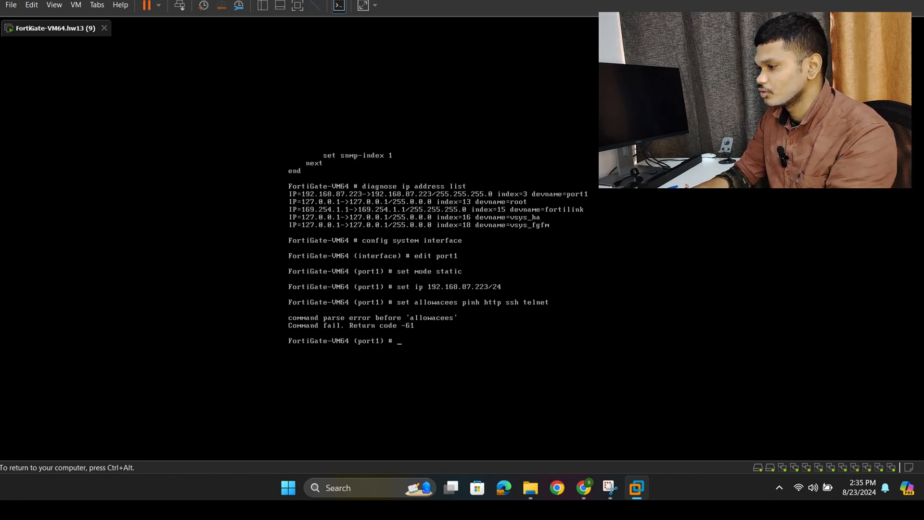
- Try to permit ping, http, ssh and telnet on port1 with set allowacess ping http ssh telnet
type("setr")
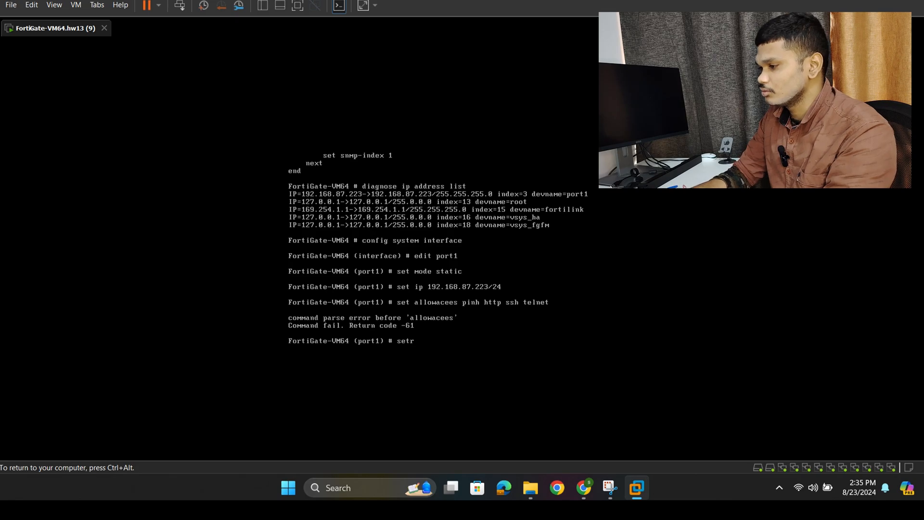
key("BackSpace")
type("a")
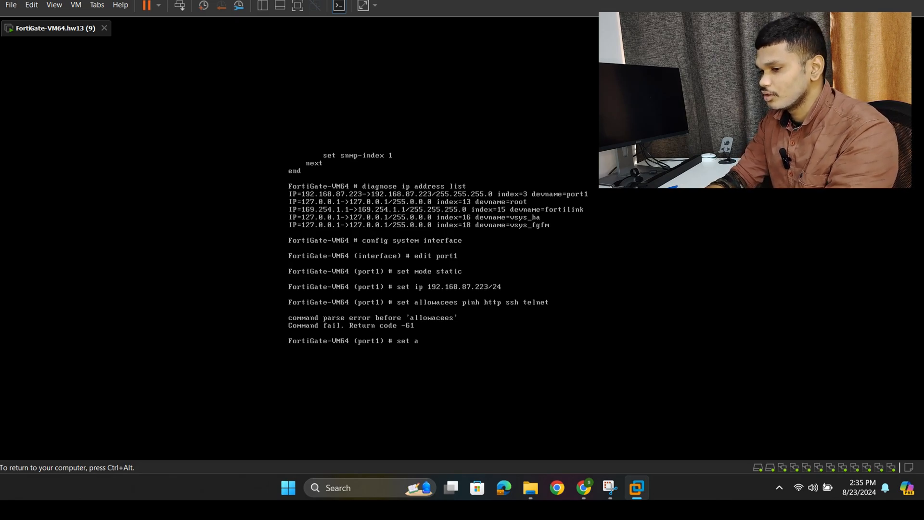
type("llow")
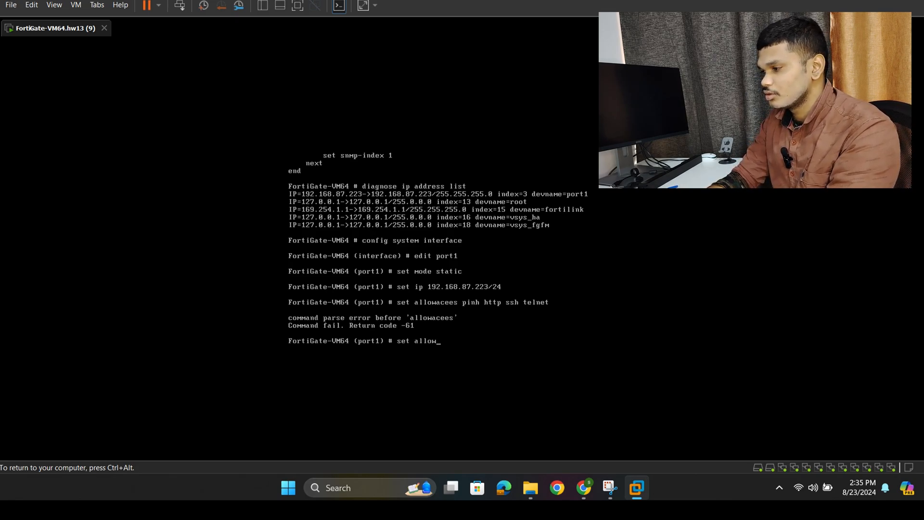
type("ac")
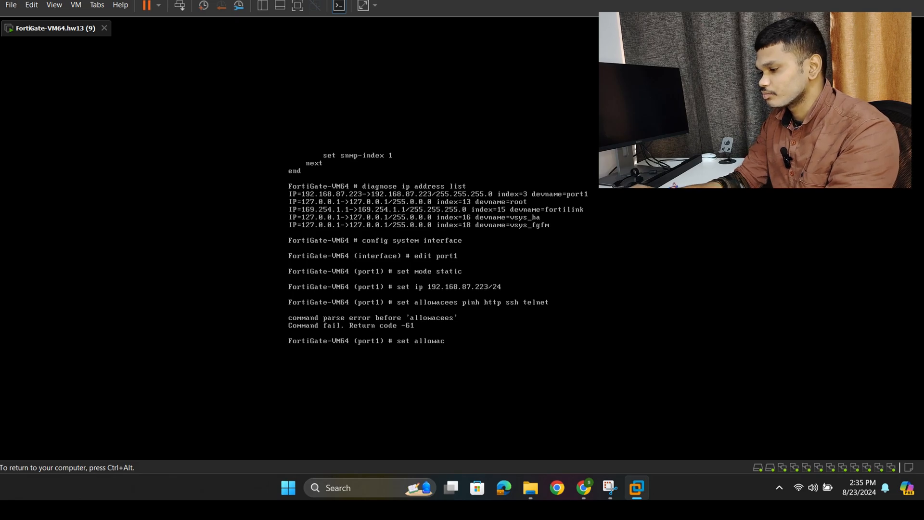
type("ess")
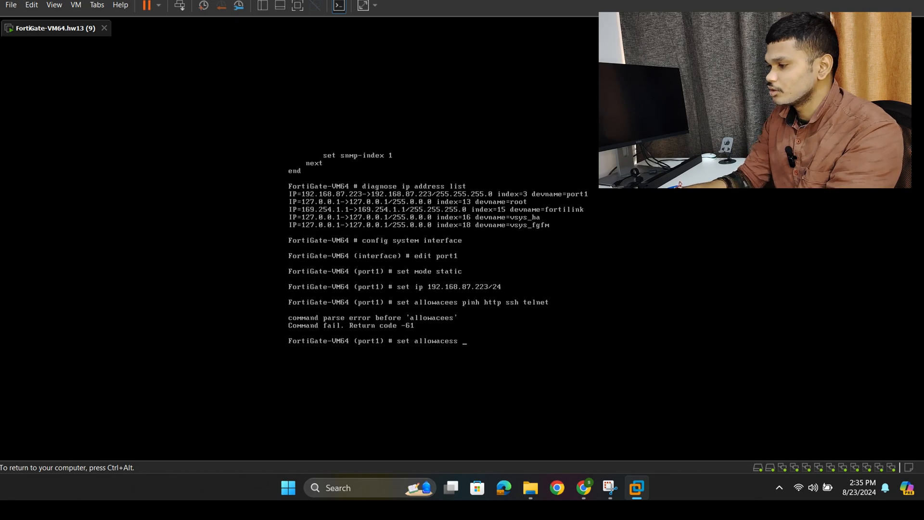
type(" ping")
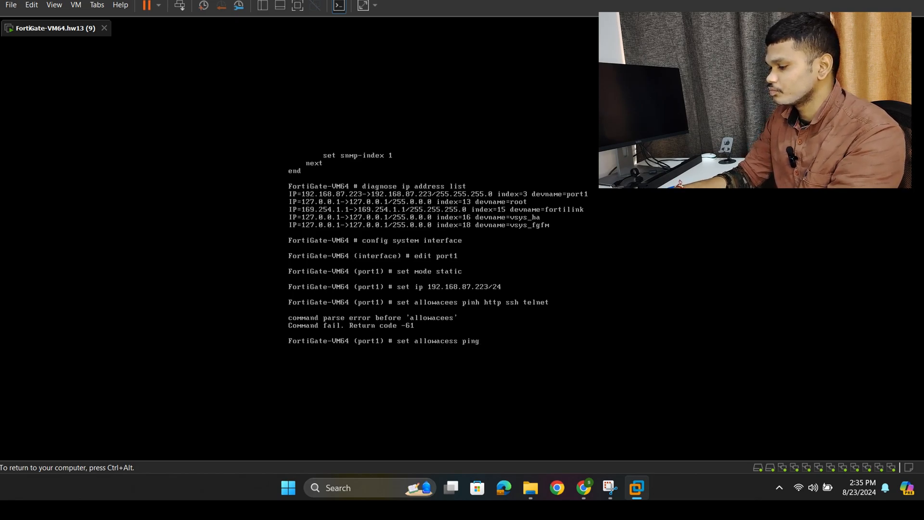
type(" ht")
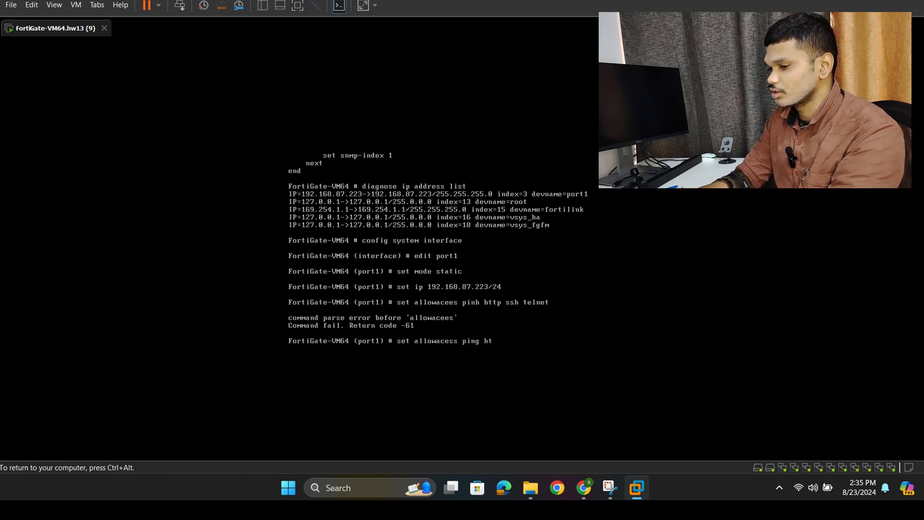
type("tp ")
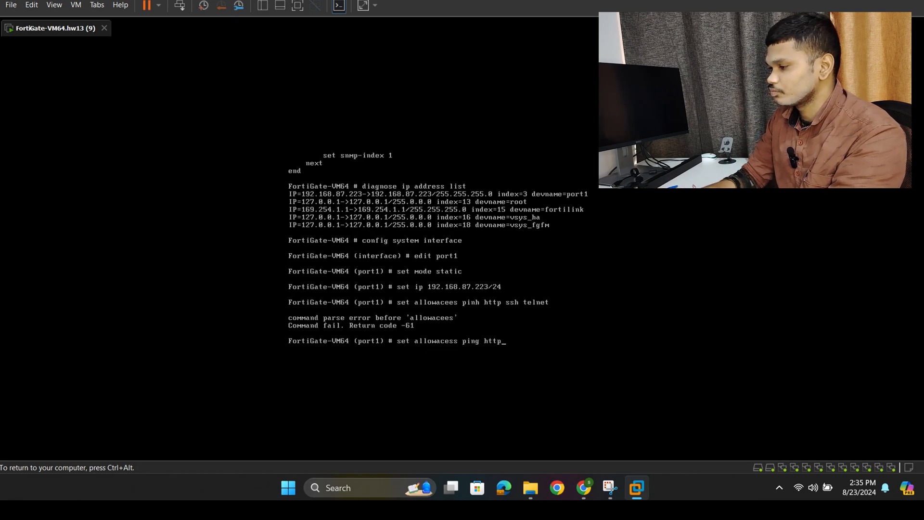
type("sshg")
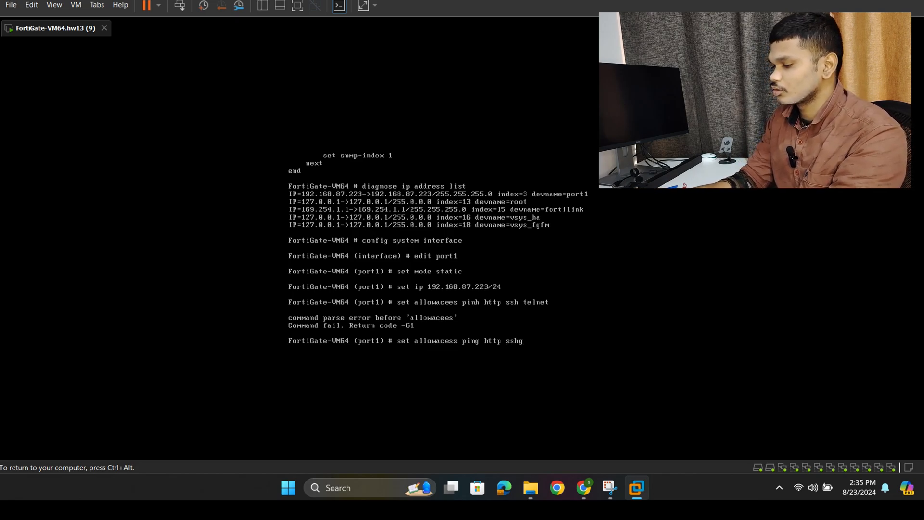
type(" telne")
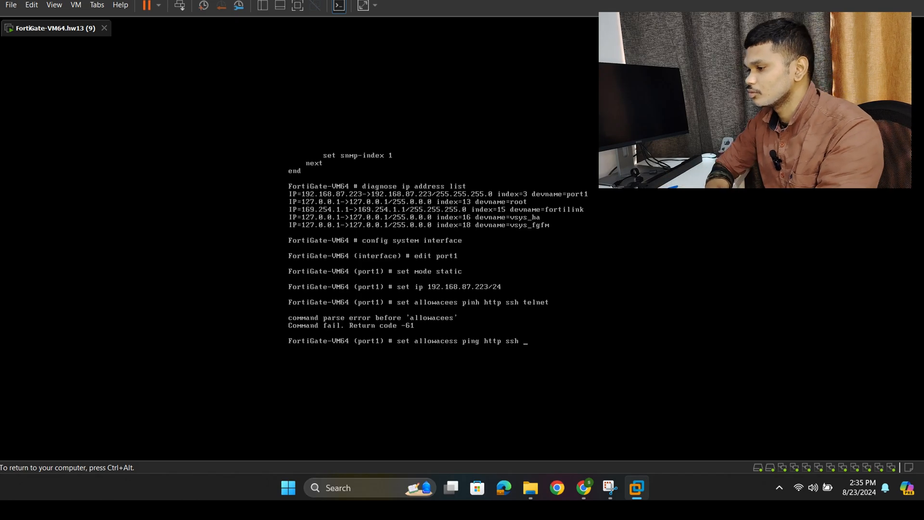
type("t")
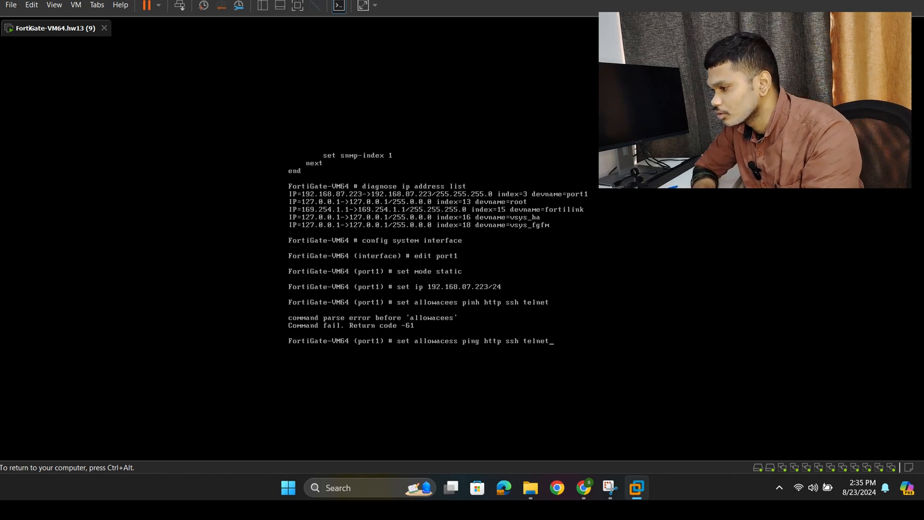
key("Return")
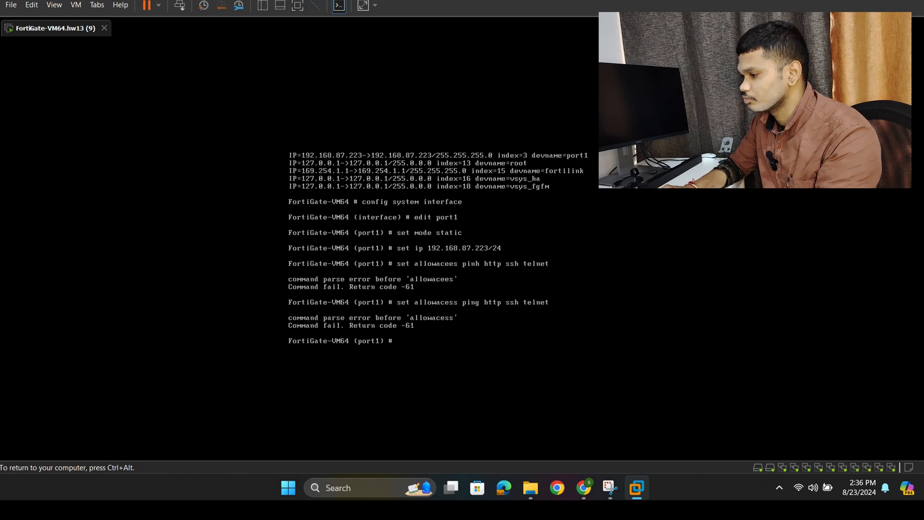
- Permit ping, http, ssh and telnet on port1 with set allowaccess ping http ssh telnet, and finish the interface configuration with end
key("Up")
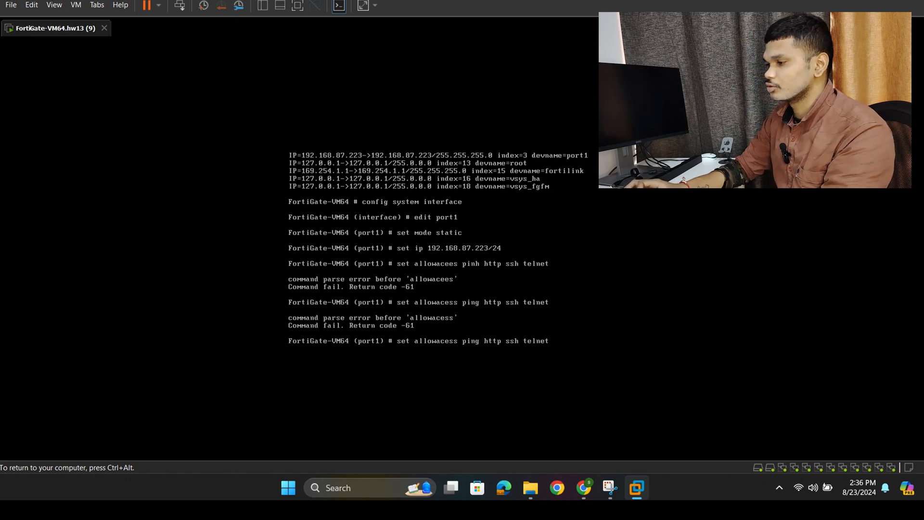
type("c")
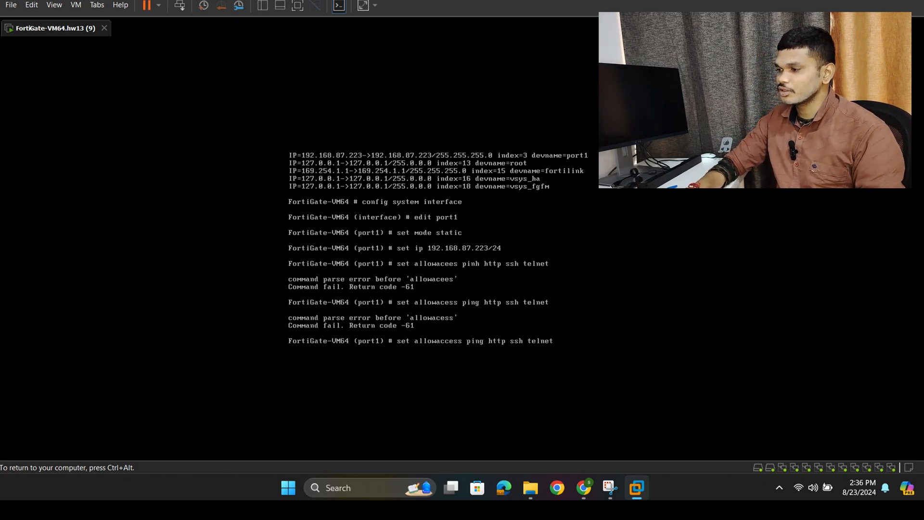
key("Return")
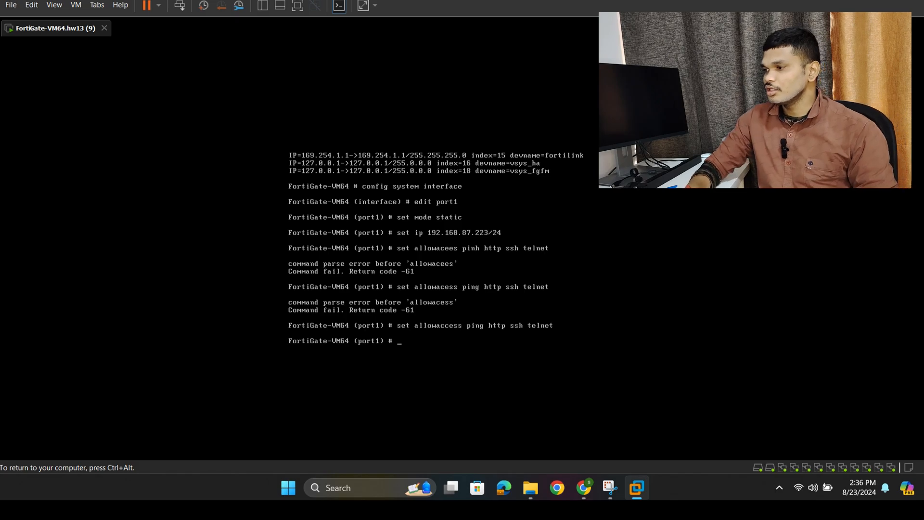
type("nd")
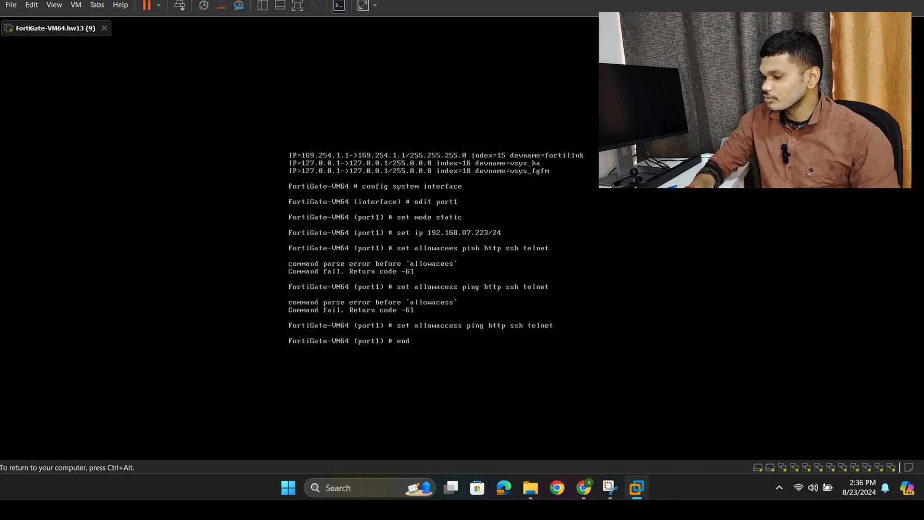
key("Return")
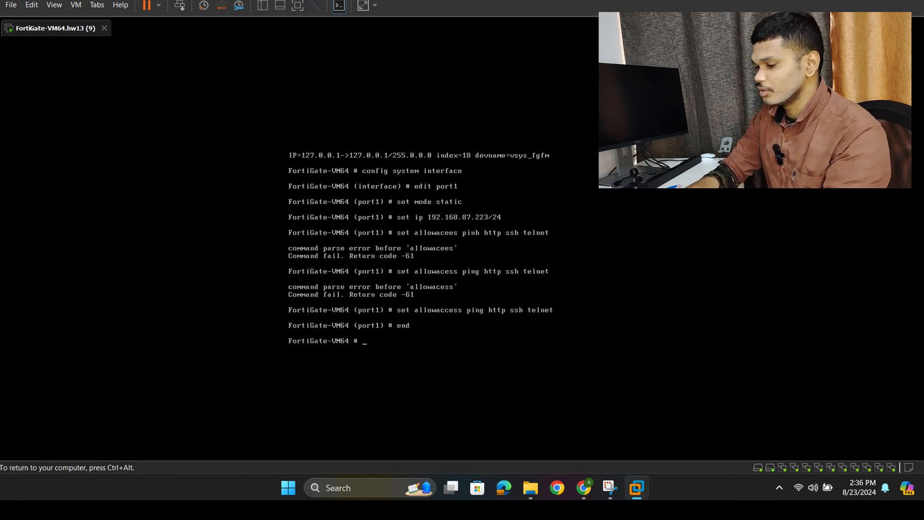
- Try to list the firewall's IP addresses with ip address list
key("ctrl+alt")
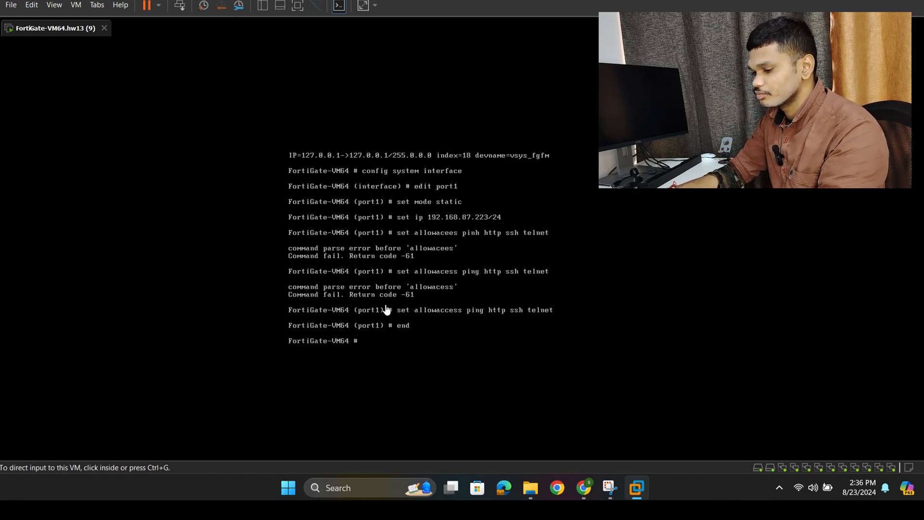
left_click(361, 352)
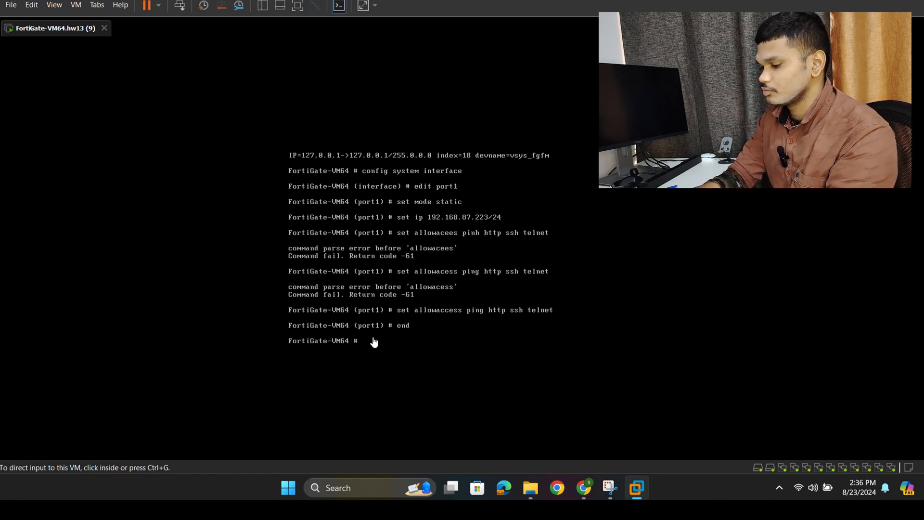
type("ip a")
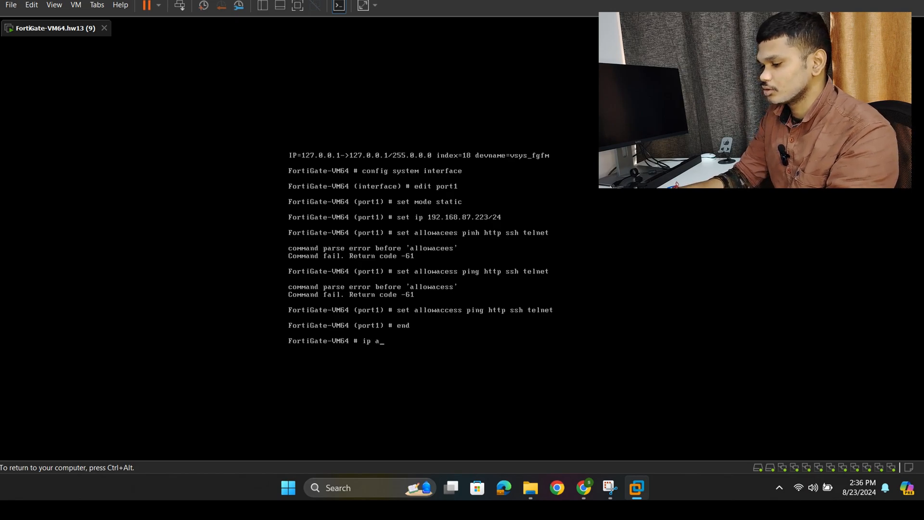
type("ddre")
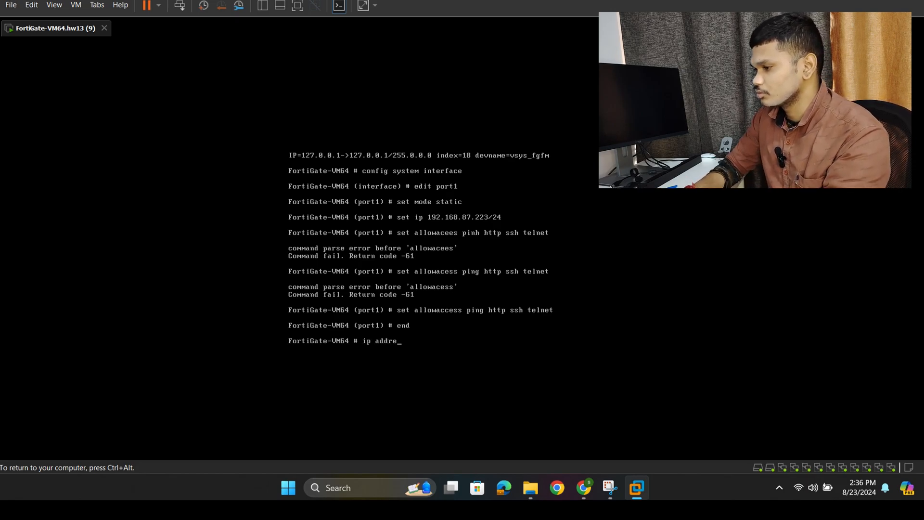
type("ss lis")
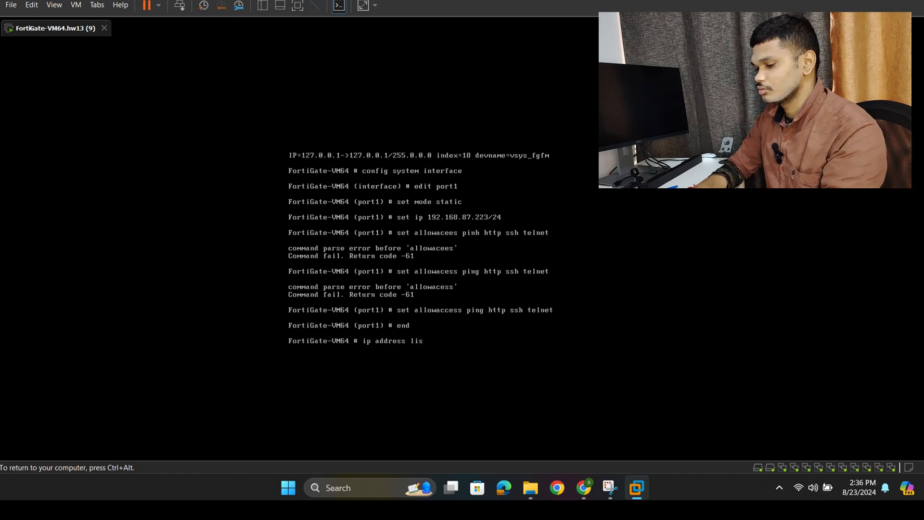
type("t")
key("Return")
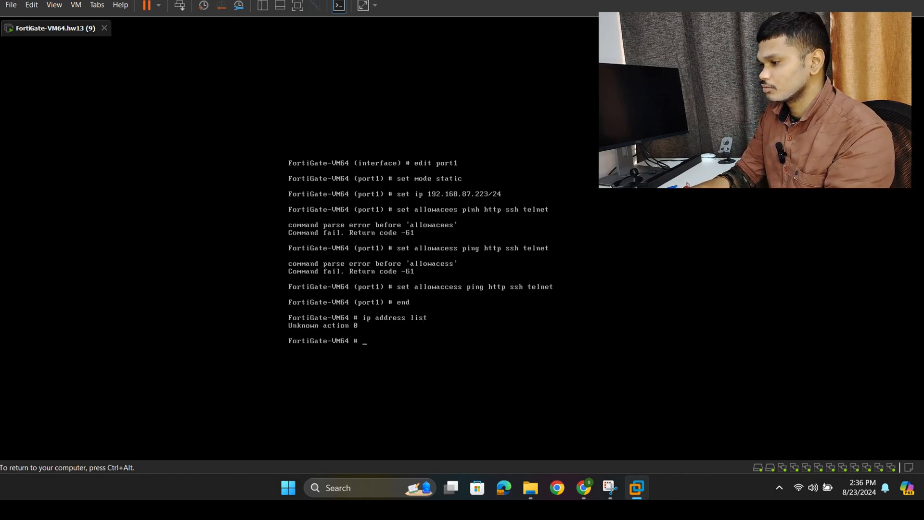
- List the firewall's interface IP addresses with diagnose ip address list and release input from the VM
type("diag")
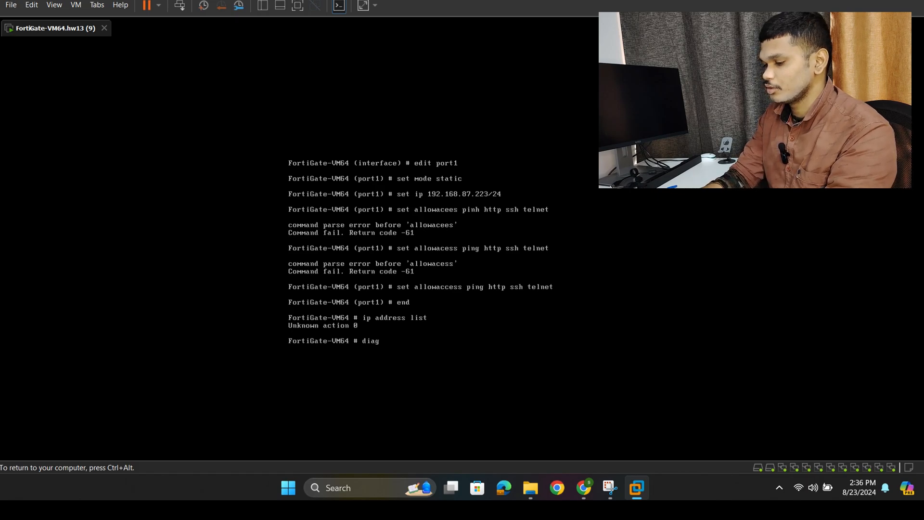
type("nose ")
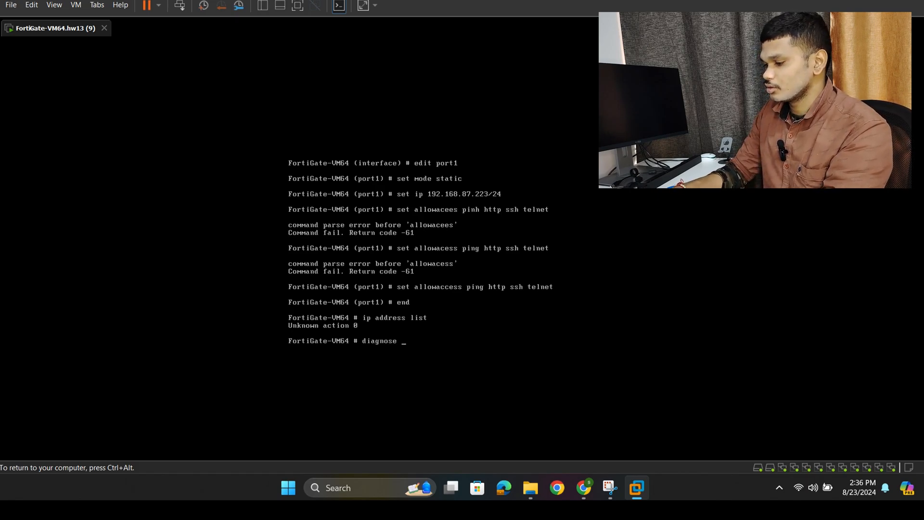
type("ip add")
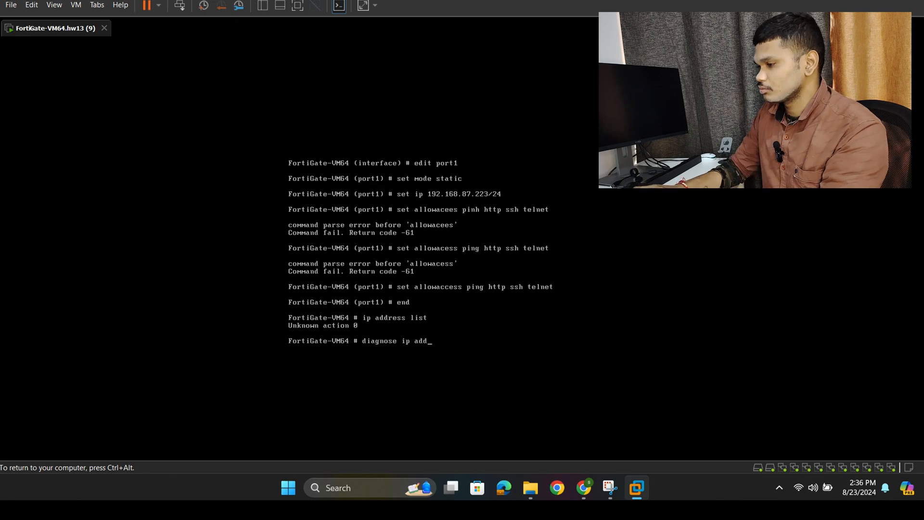
type("ress li")
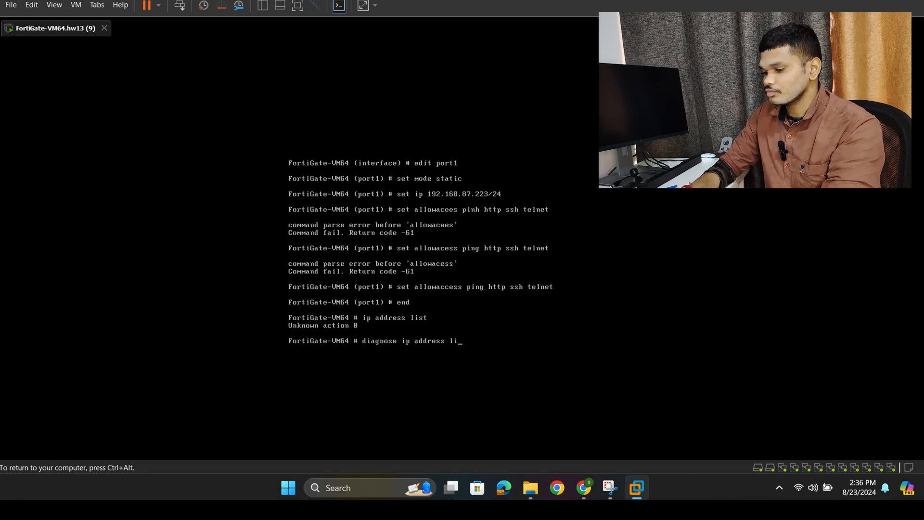
type("st")
key("Return")
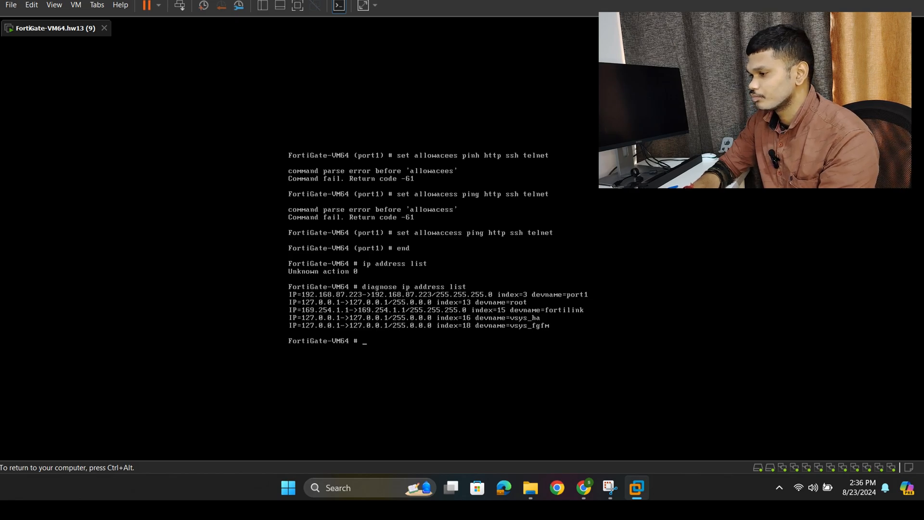
key("ctrl+alt")
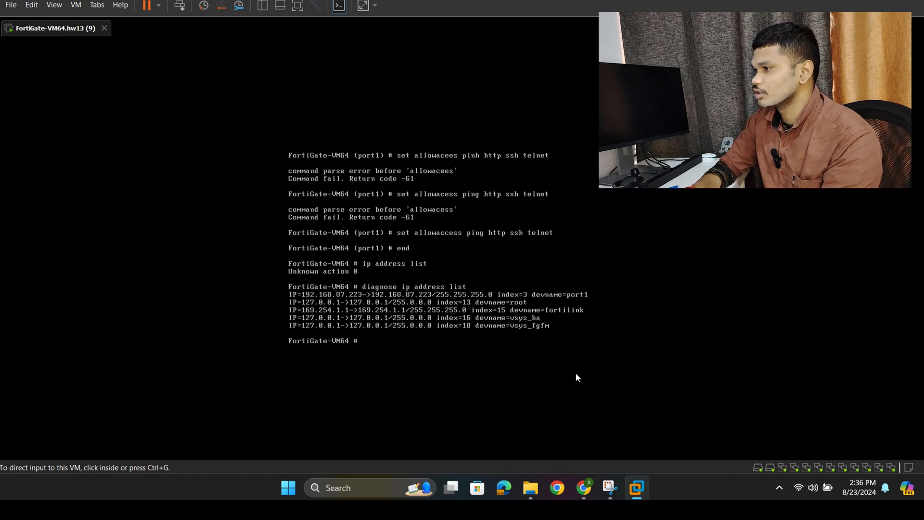
left_click(581, 486)
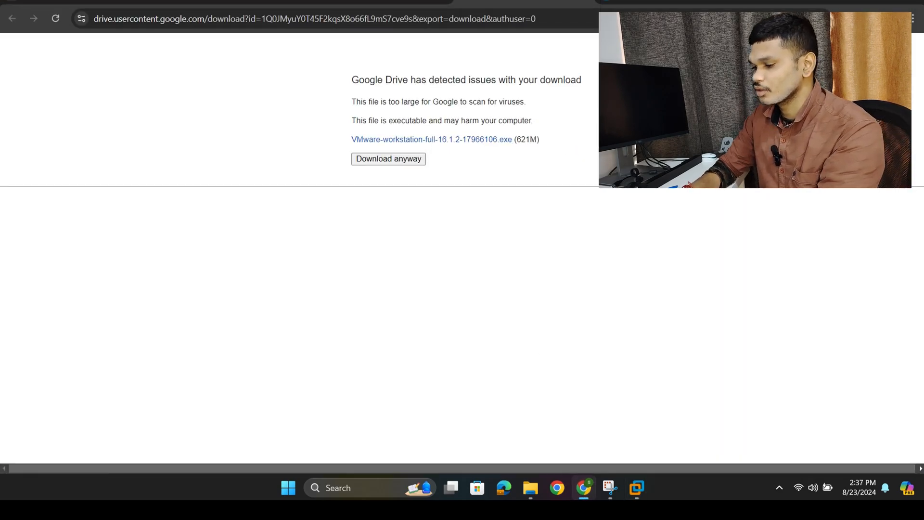
key("ctrl+t")
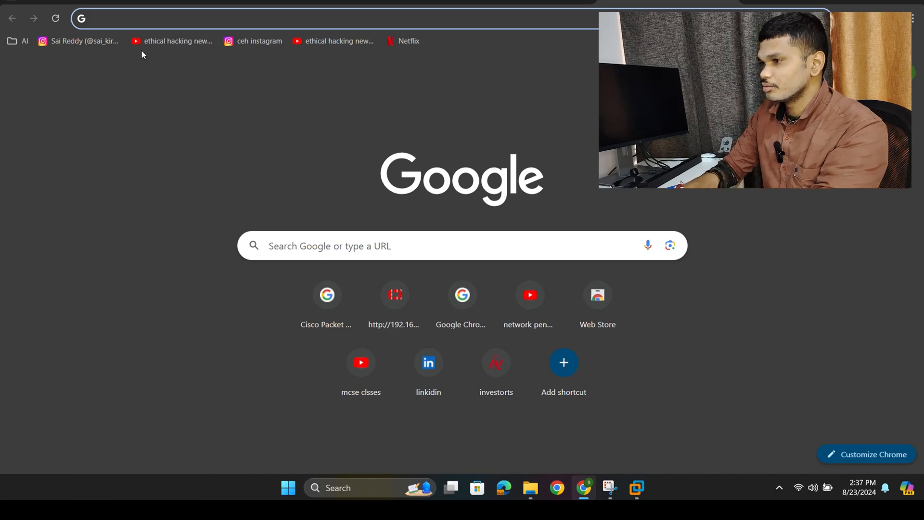
left_click(130, 25)
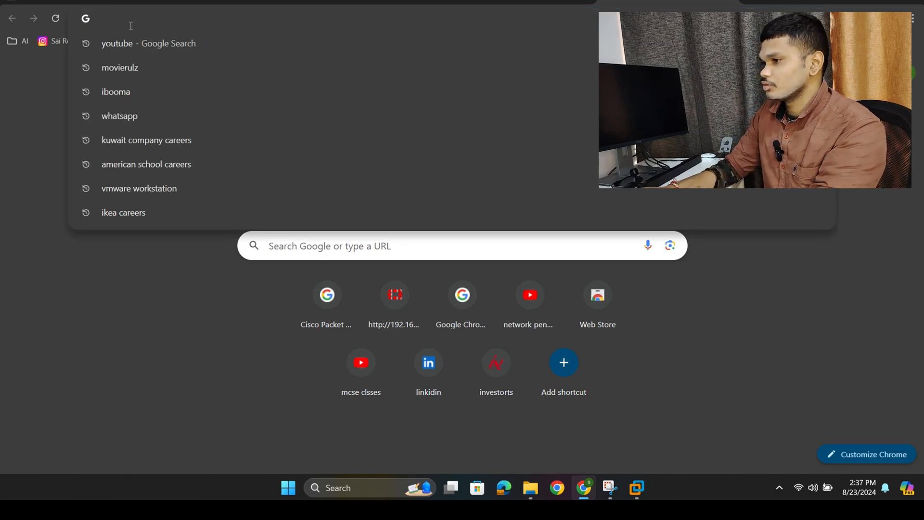
type("htt")
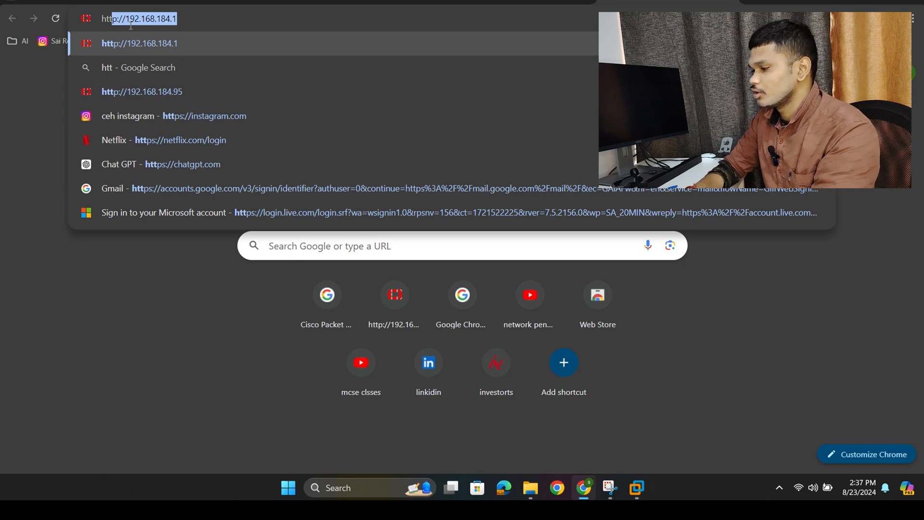
key("End")
key("BackSpace")
key("BackSpace")
key("BackSpace")
key("BackSpace")
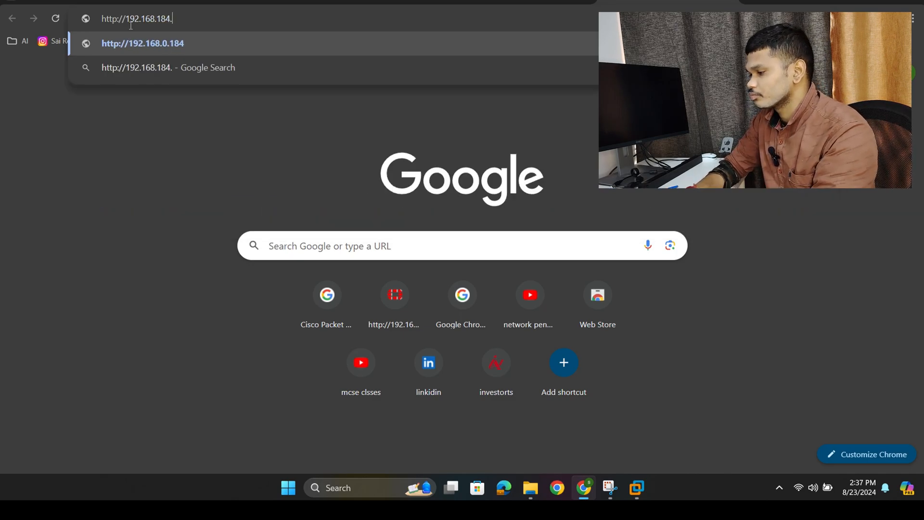
key("BackSpace")
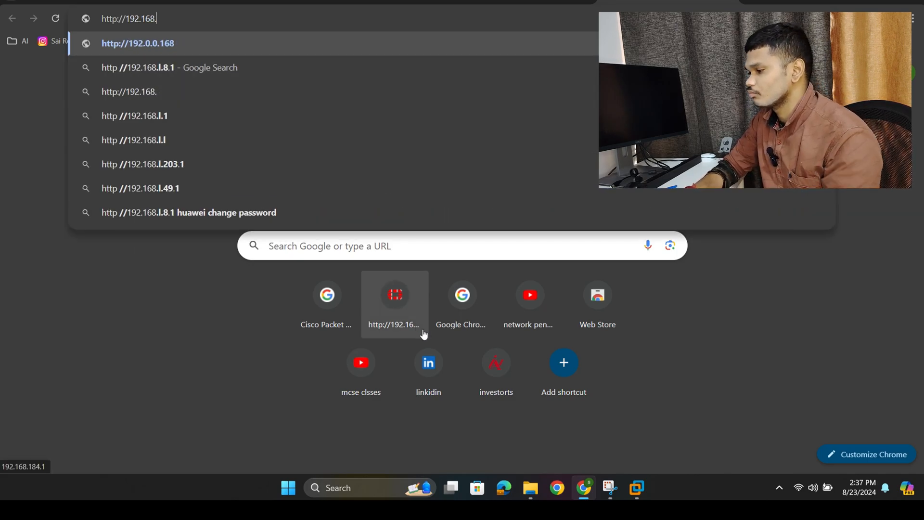
left_click(706, 473)
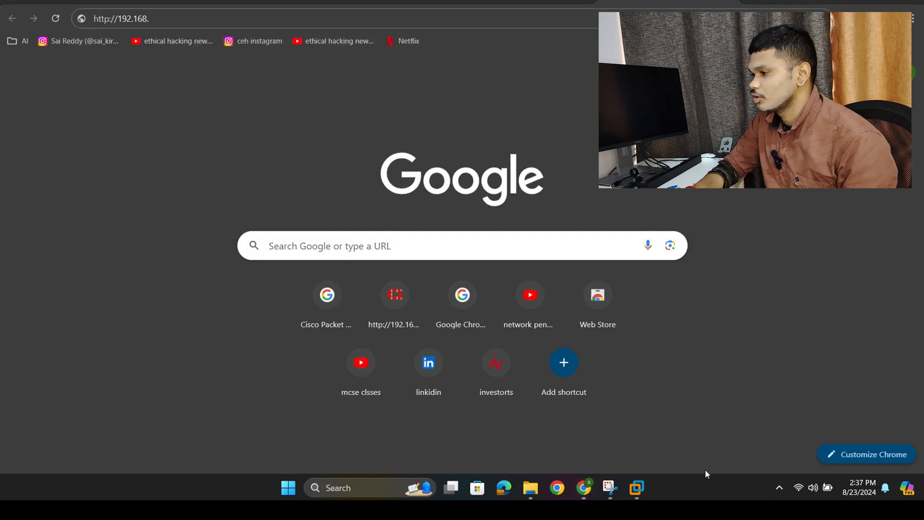
left_click(636, 489)
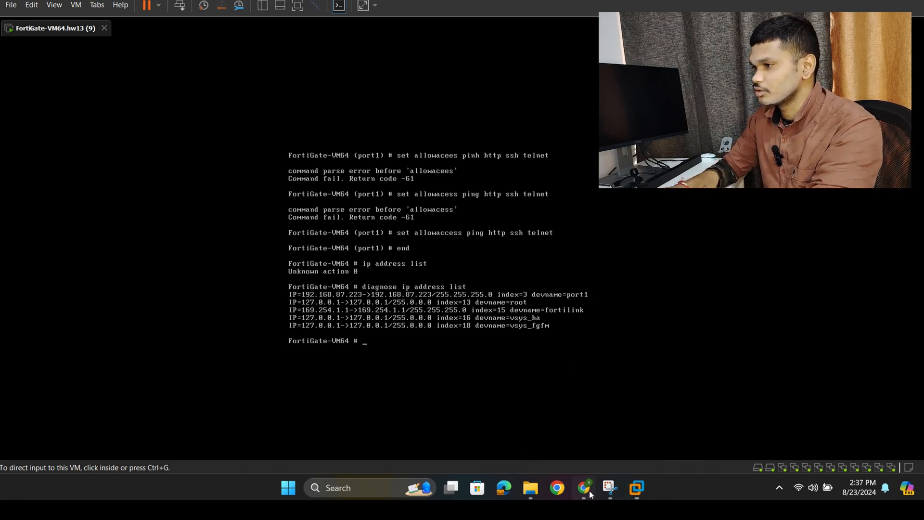
left_click(589, 490)
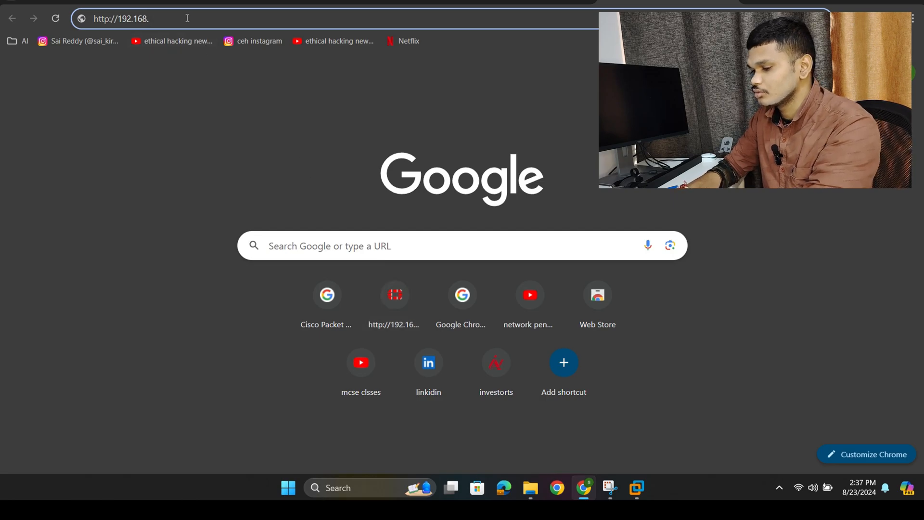
type("87")
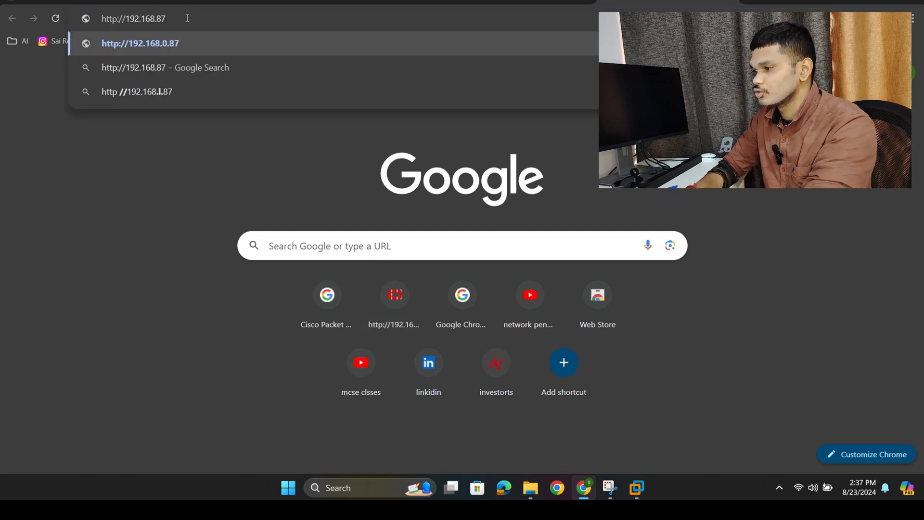
type(".223")
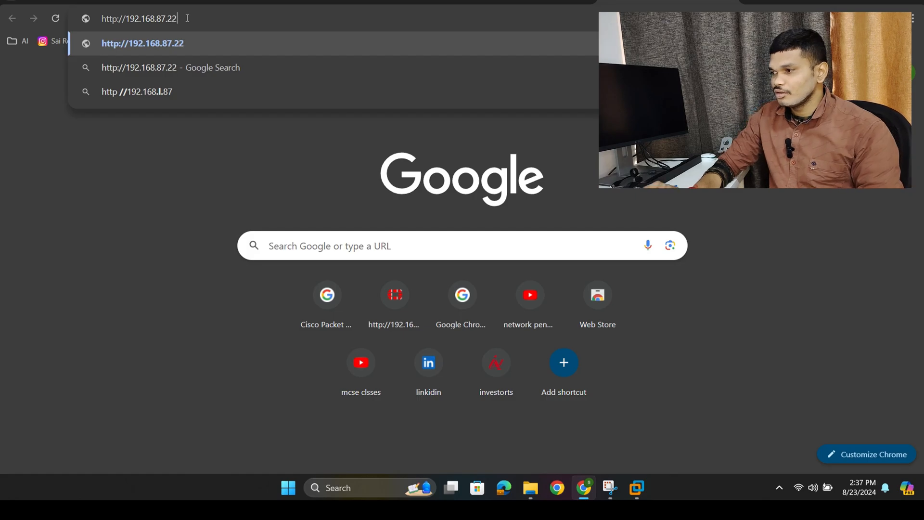
key("Return")
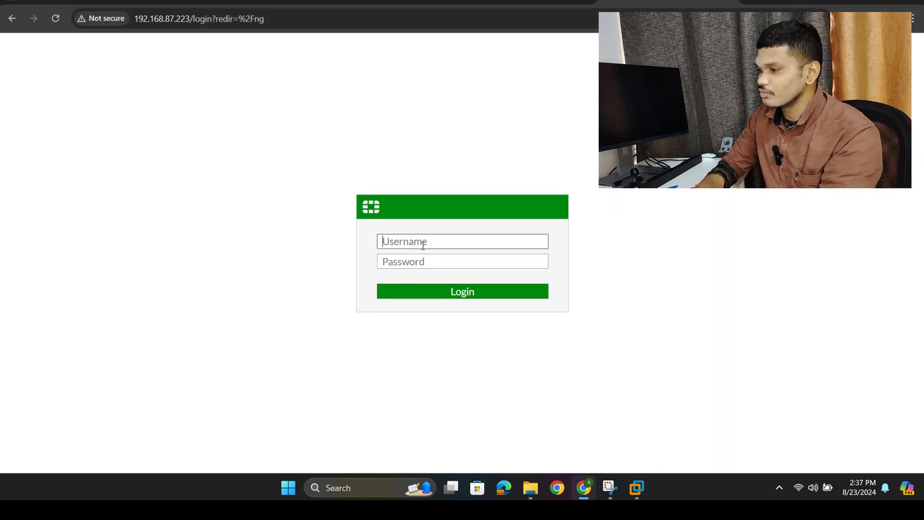
- Log in to the FortiGate web interface as admin with the account password, dismiss the password warning and decline saving the password
type("admin")
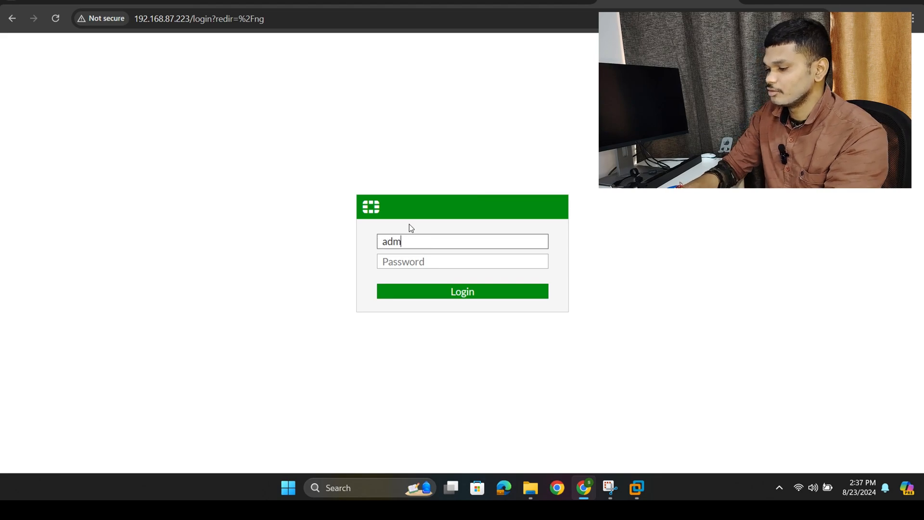
left_click(402, 261)
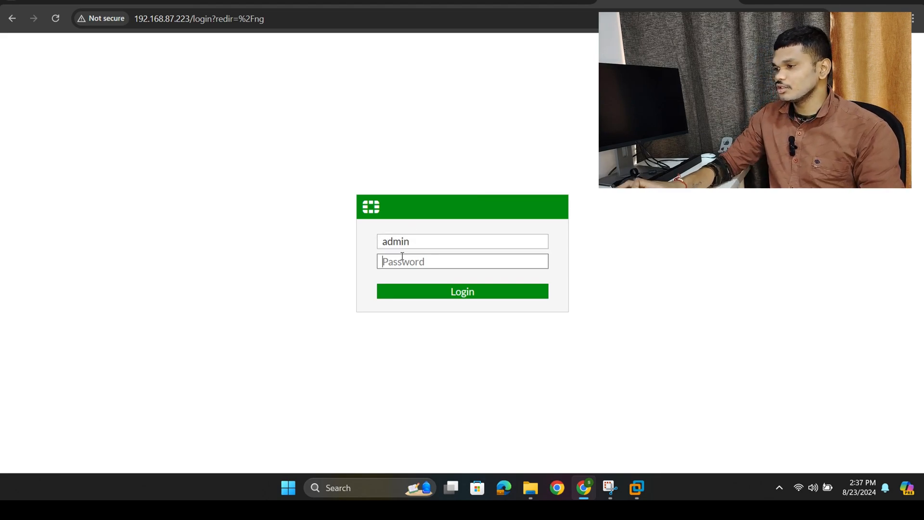
type("12345")
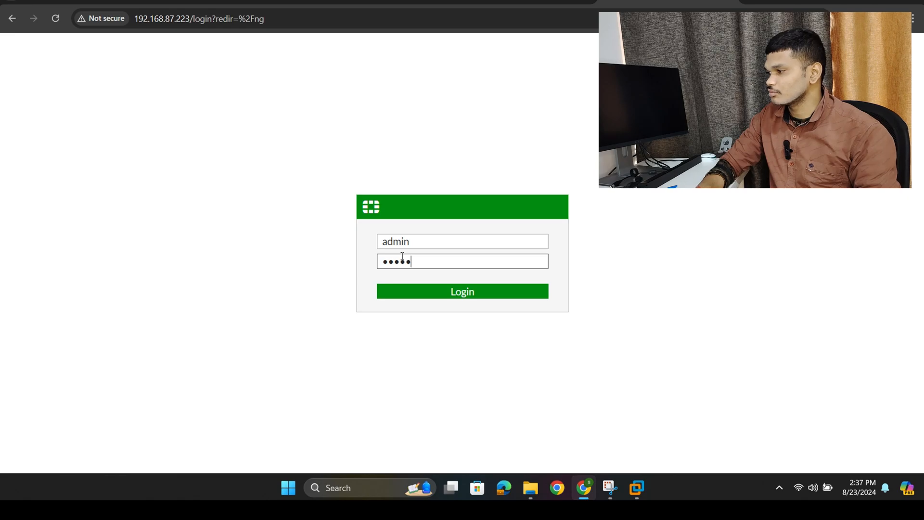
key("Return")
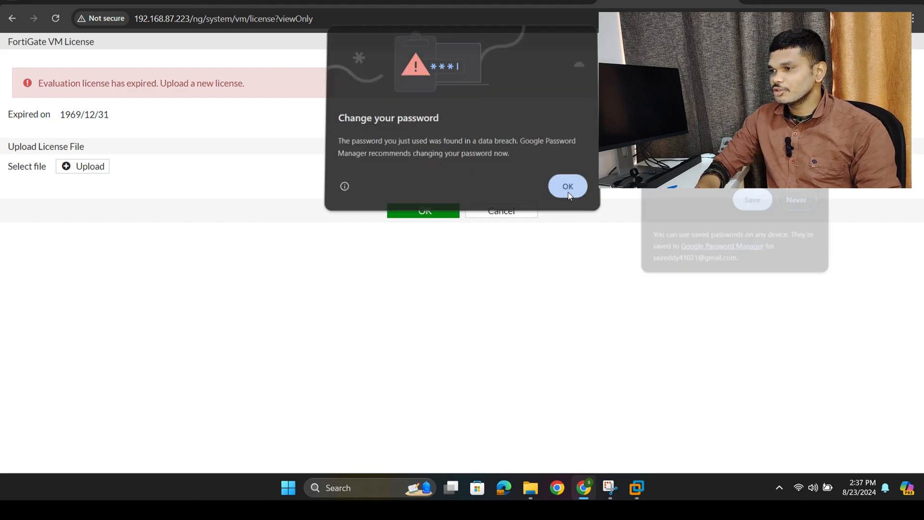
left_click(567, 191)
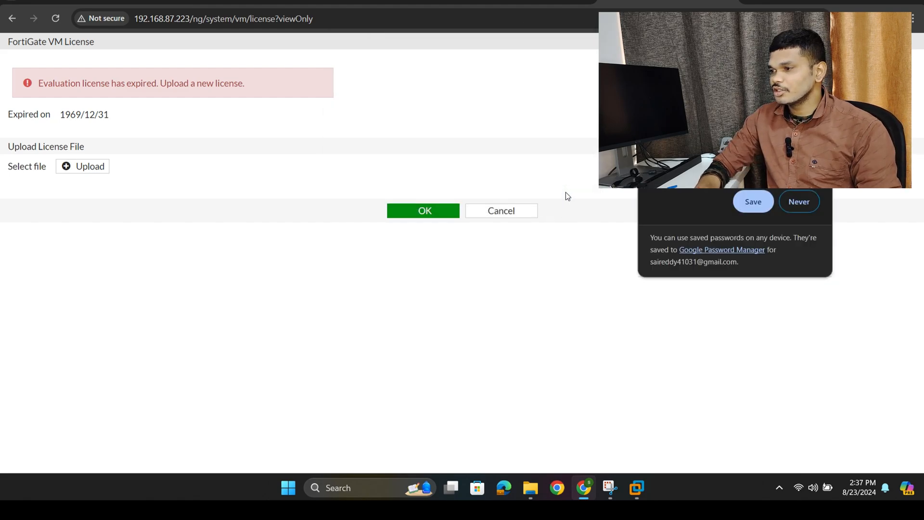
left_click(803, 199)
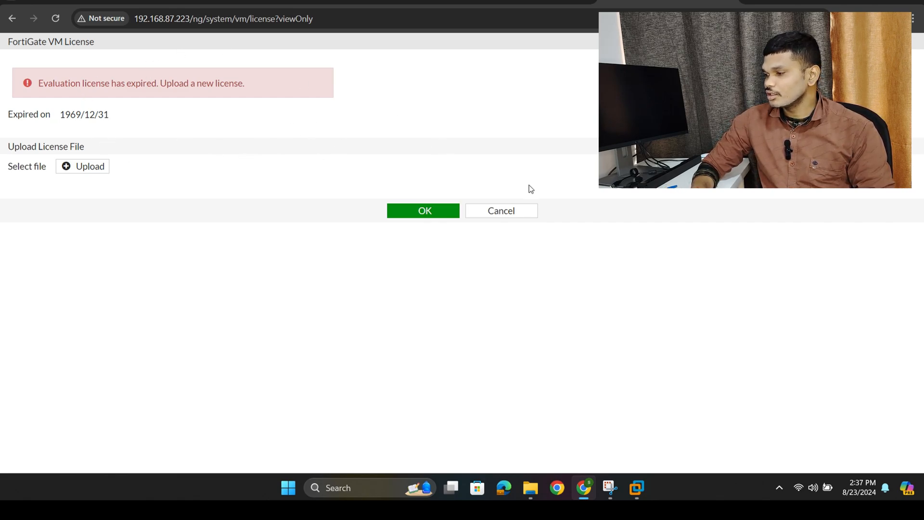
- Cancel the license upload page, switch to VMware Workstation and issue execute factoryreset in the FortiGate console, answering its prompt with t
left_click(518, 211)
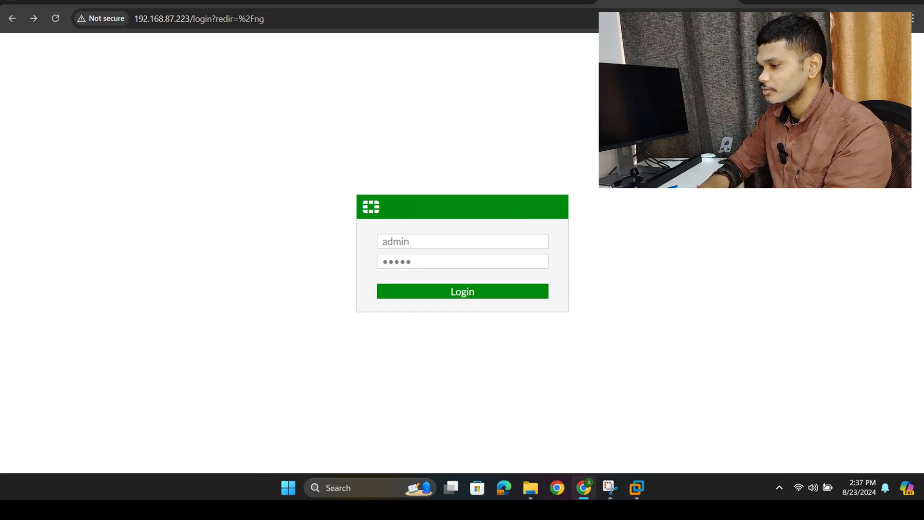
left_click(636, 487)
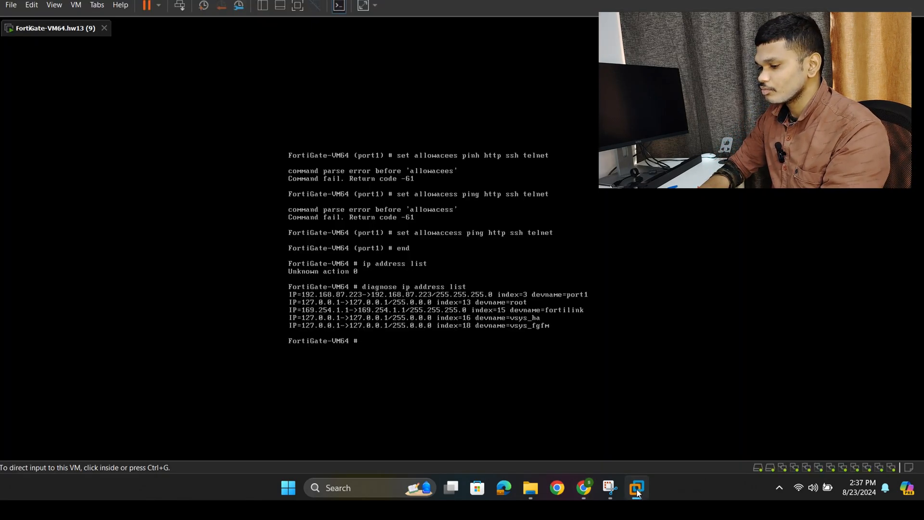
left_click(365, 340)
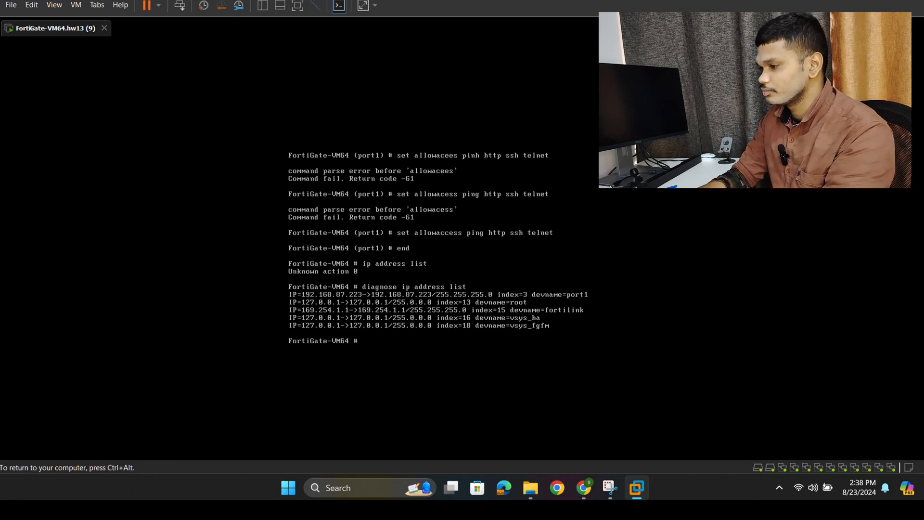
type("ex")
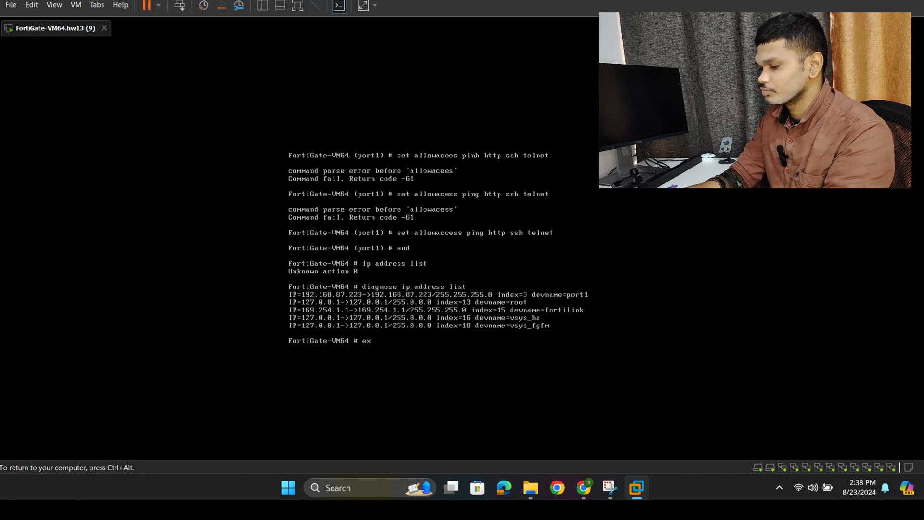
type("ex")
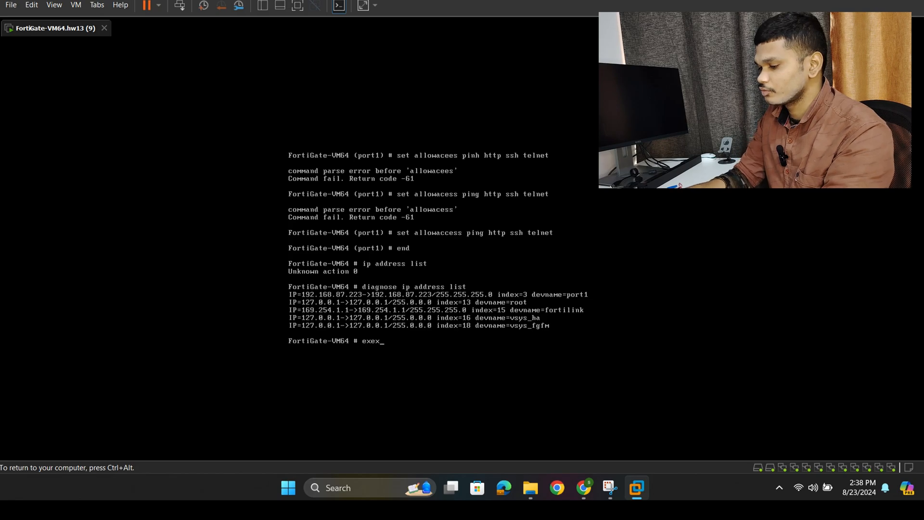
key("BackSpace")
type("cute")
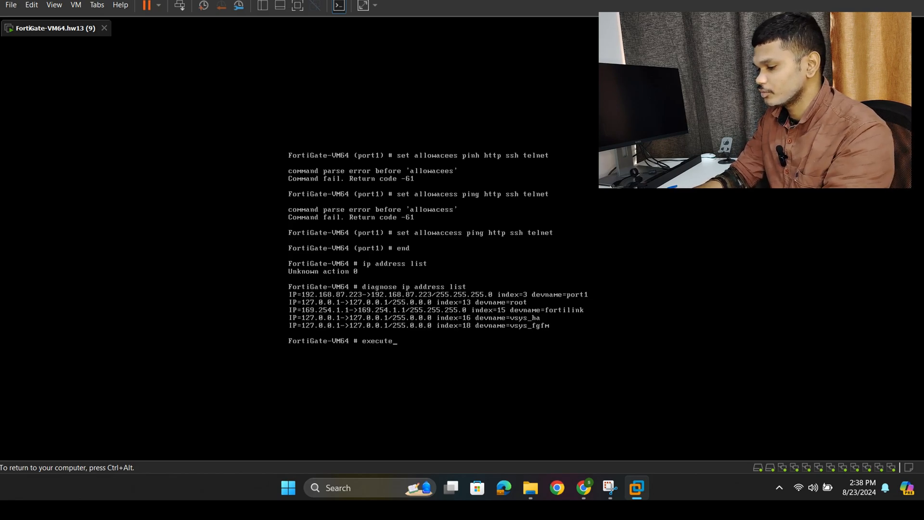
type(" fact")
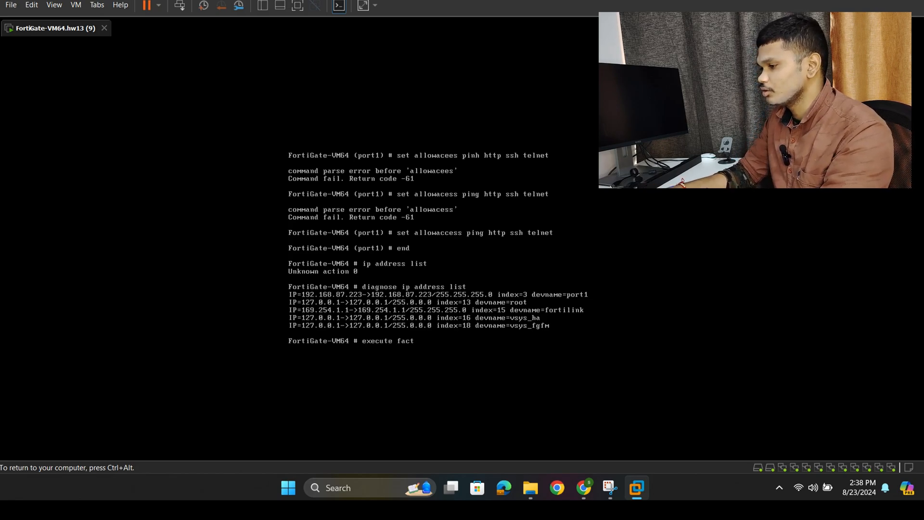
type("oryre")
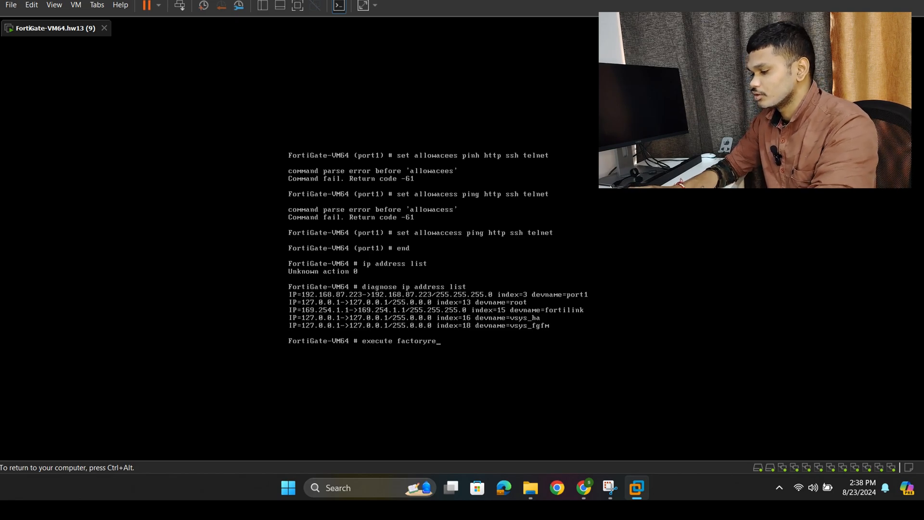
type("set")
key("Return")
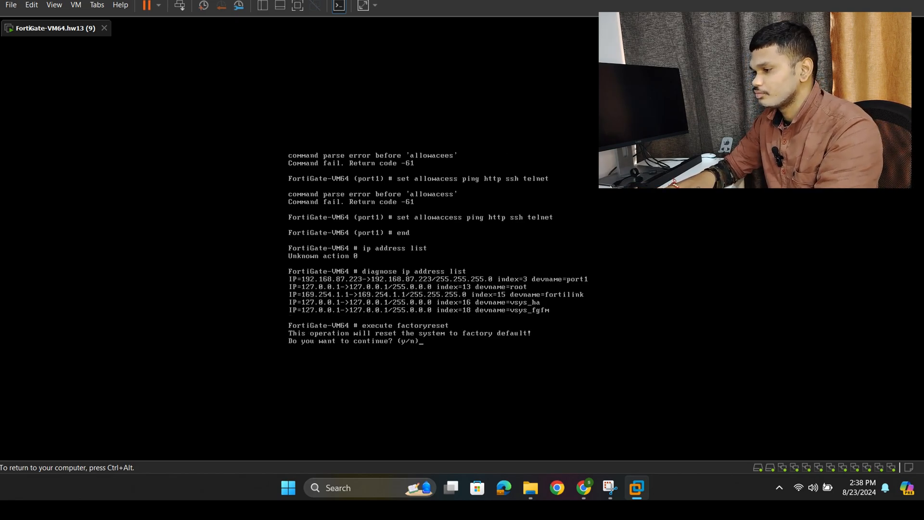
type("t")
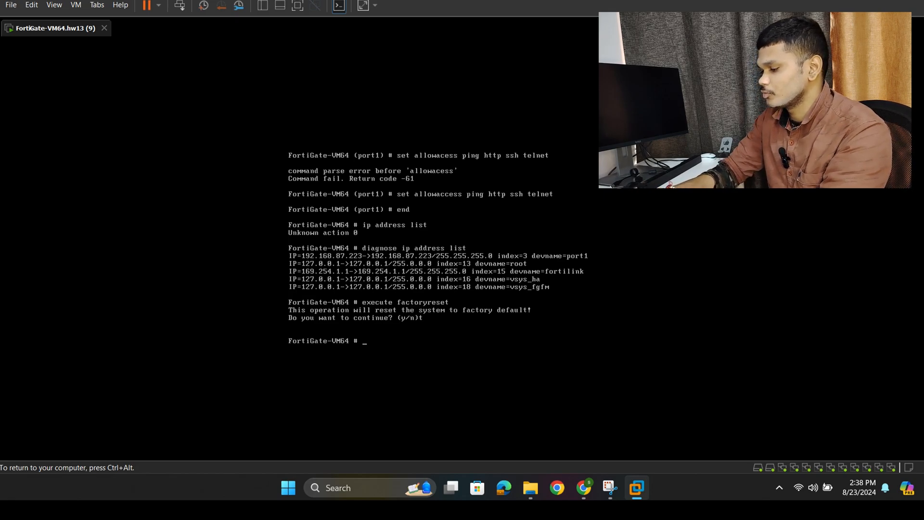
- Run execute factoryreset again, answer its prompt with y, and release input from the VM
key("Up")
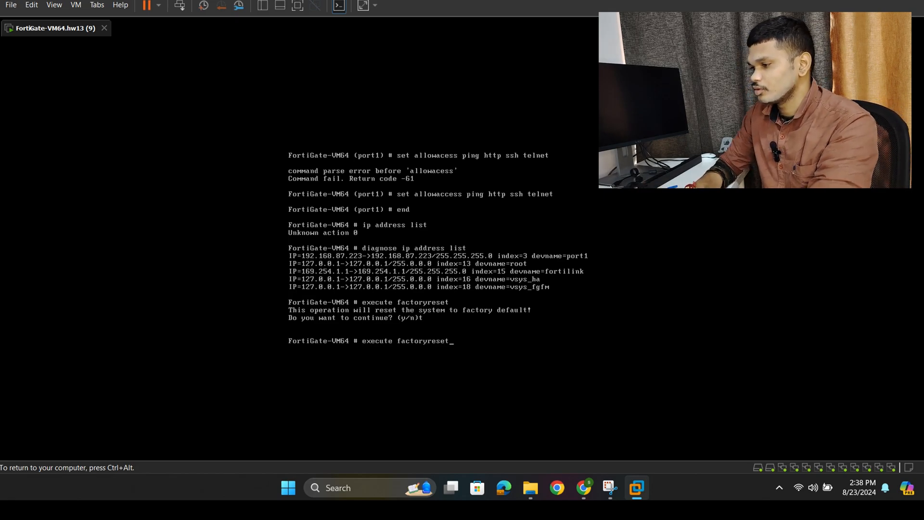
key("Return")
type("y")
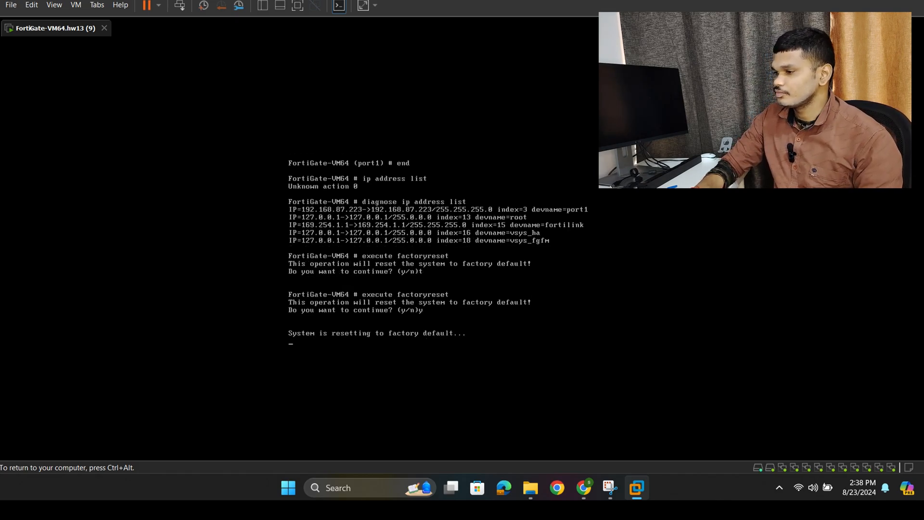
key("ctrl+alt")
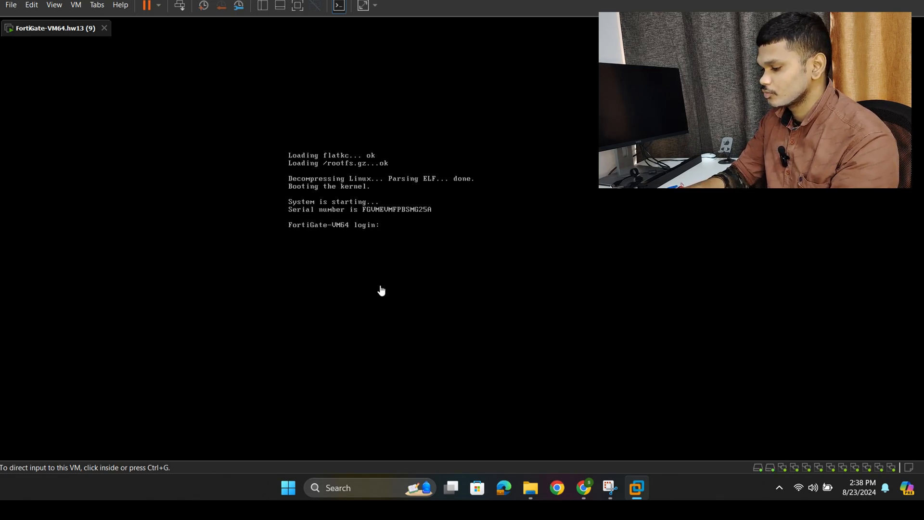
- Log in to the restarted FortiGate console as admin with the account password, and enter and confirm a new password
left_click(390, 219)
type("ad")
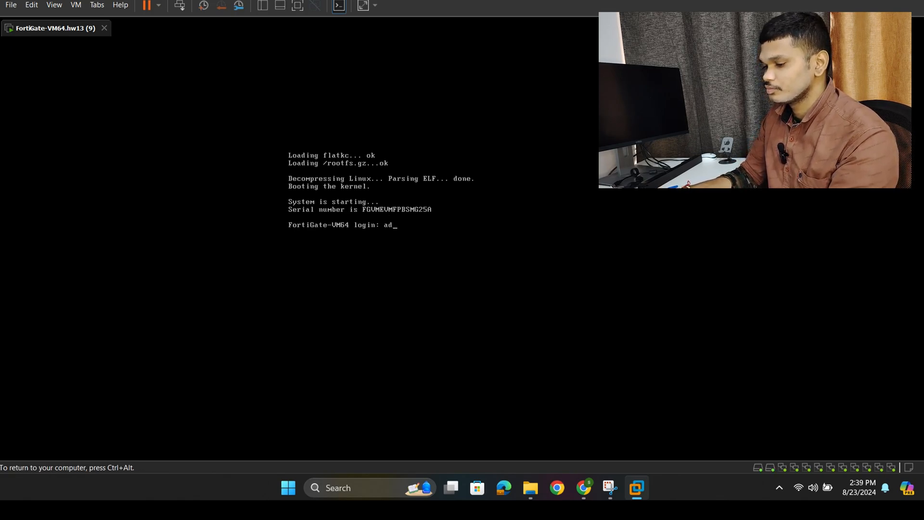
type("min")
key("Return")
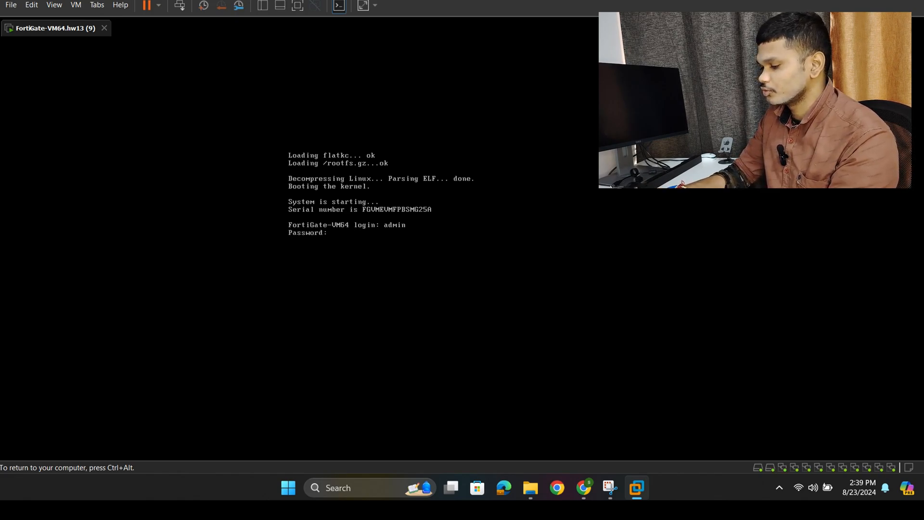
key("Return")
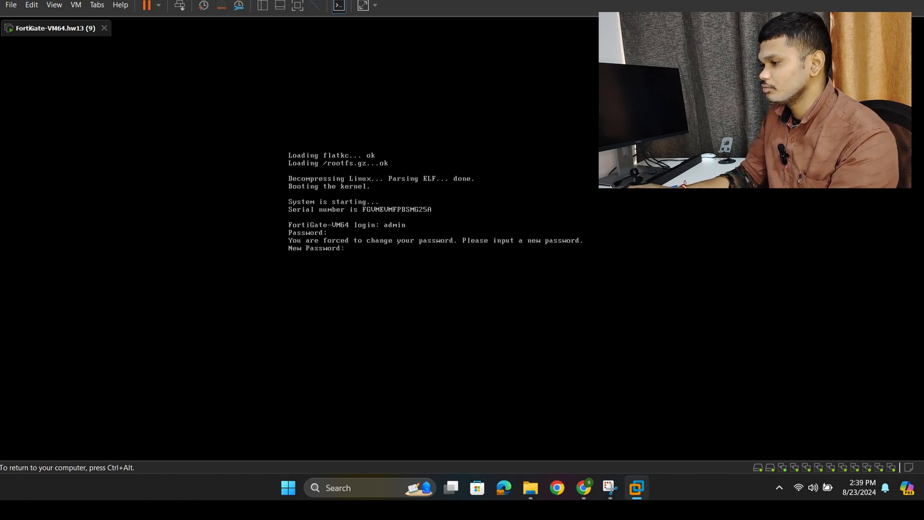
key("Return")
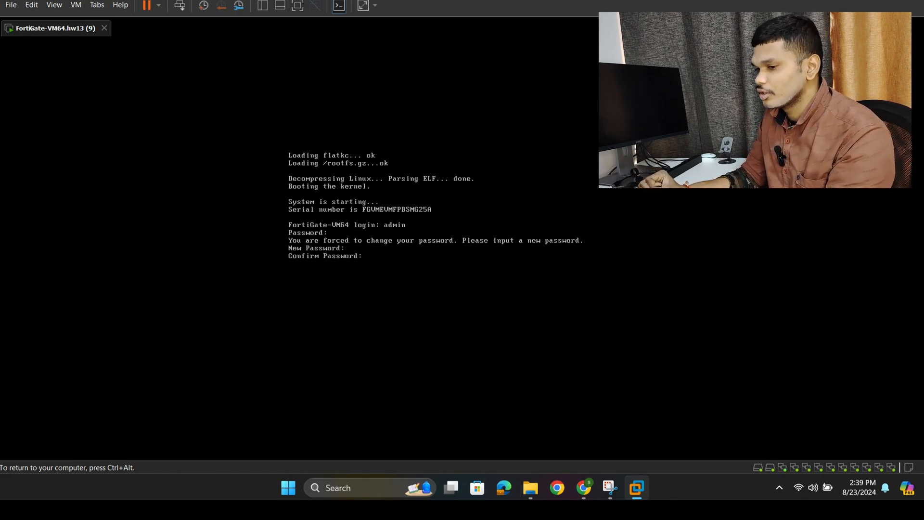
key("Return")
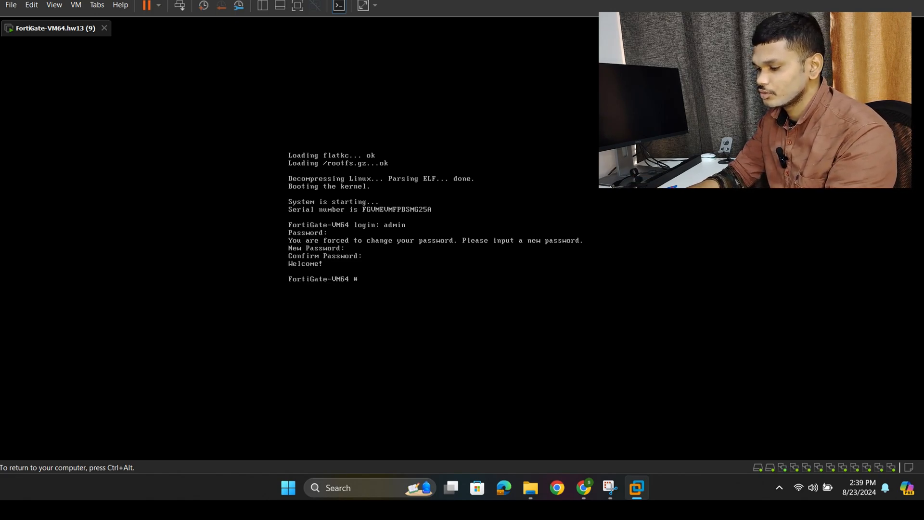
- Display port1's configuration with sh system interface port1
type("sh")
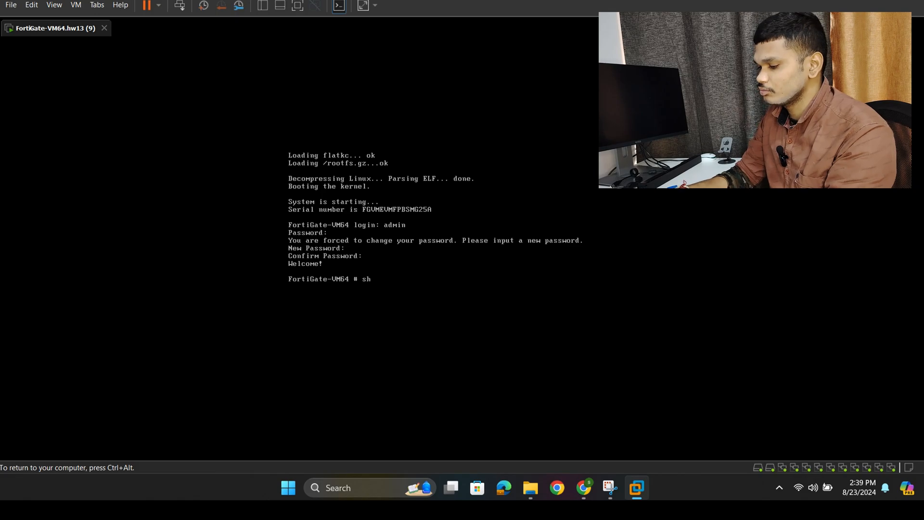
type(" s")
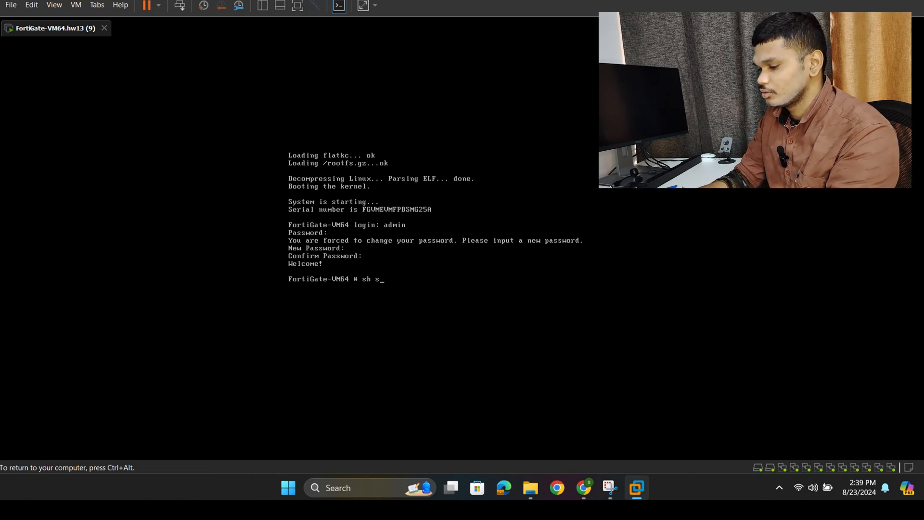
type("ystem i")
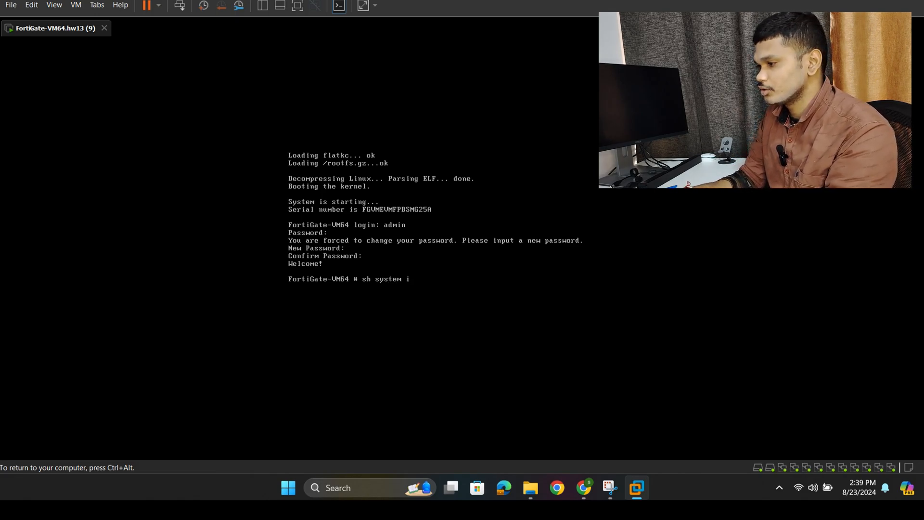
type("nter")
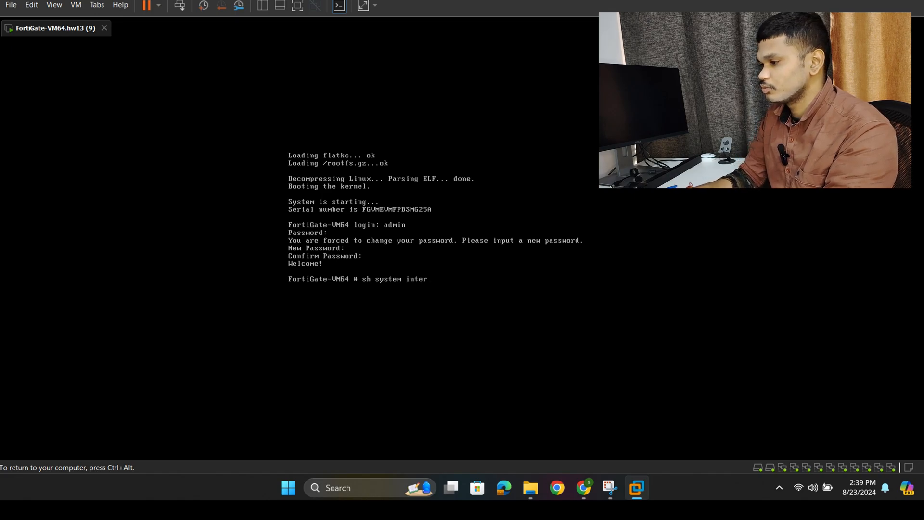
type("face ")
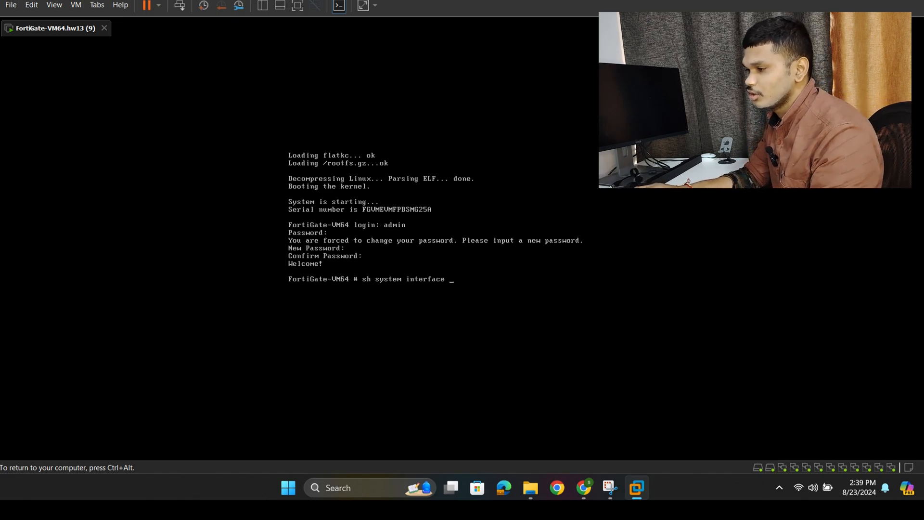
type("port1")
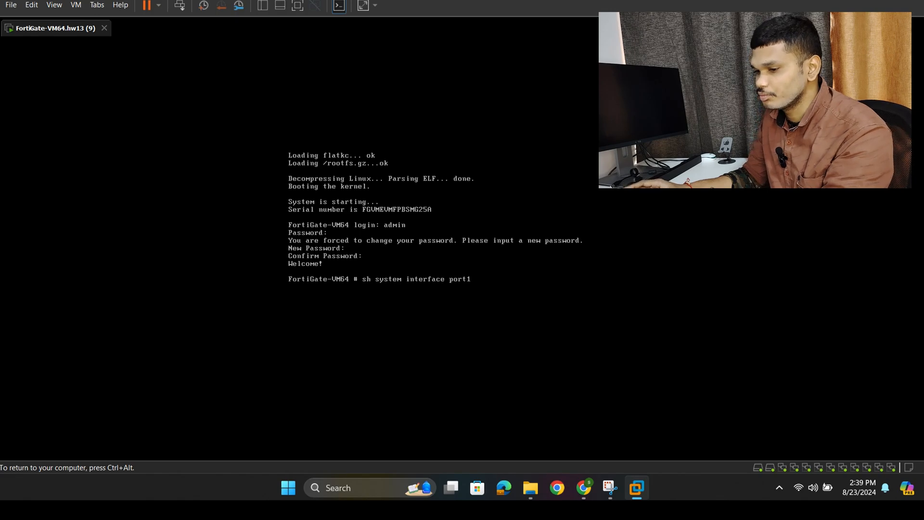
key("Return")
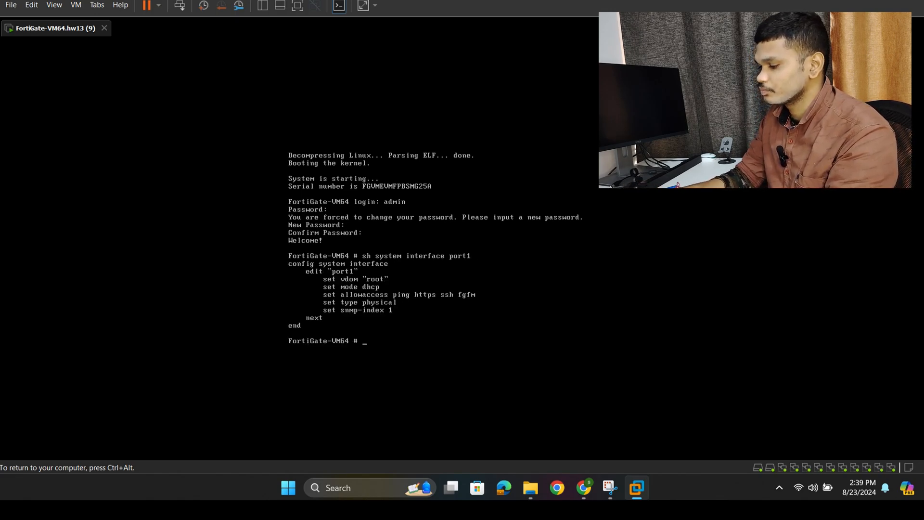
- List the interface IP addresses with diagnose ip address list and release input from the VM
type("diagnos")
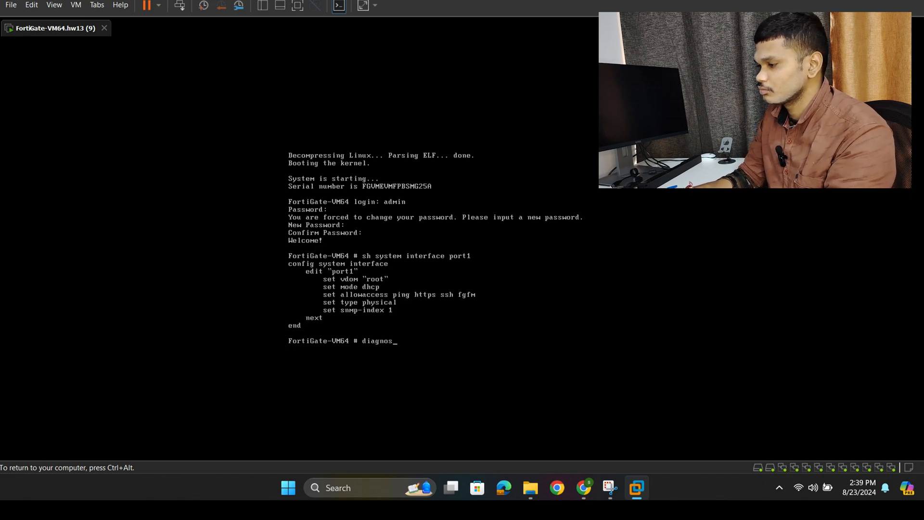
type("e ip")
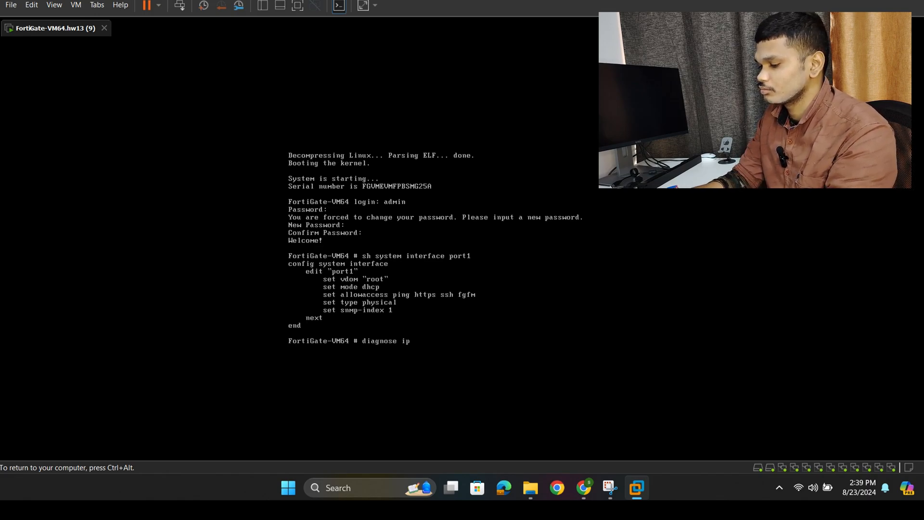
type(" address")
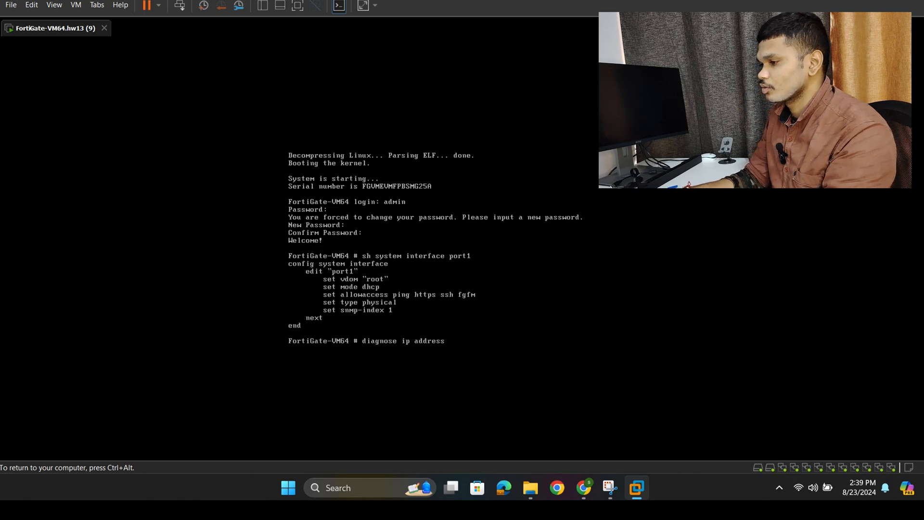
type("is")
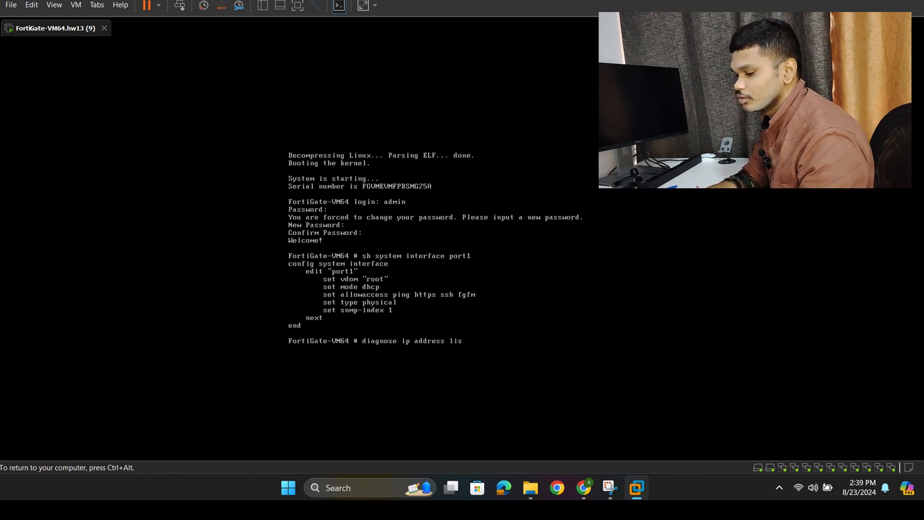
type("t")
key("Return")
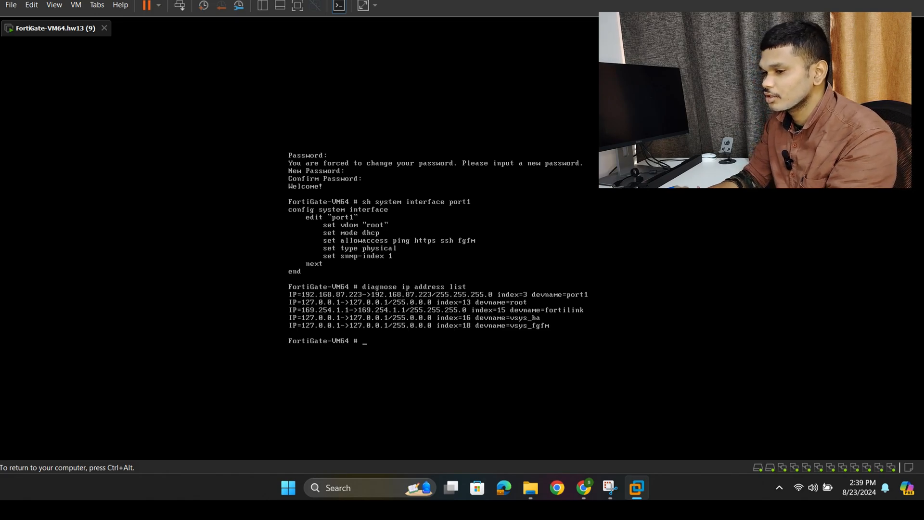
key("ctrl+alt")
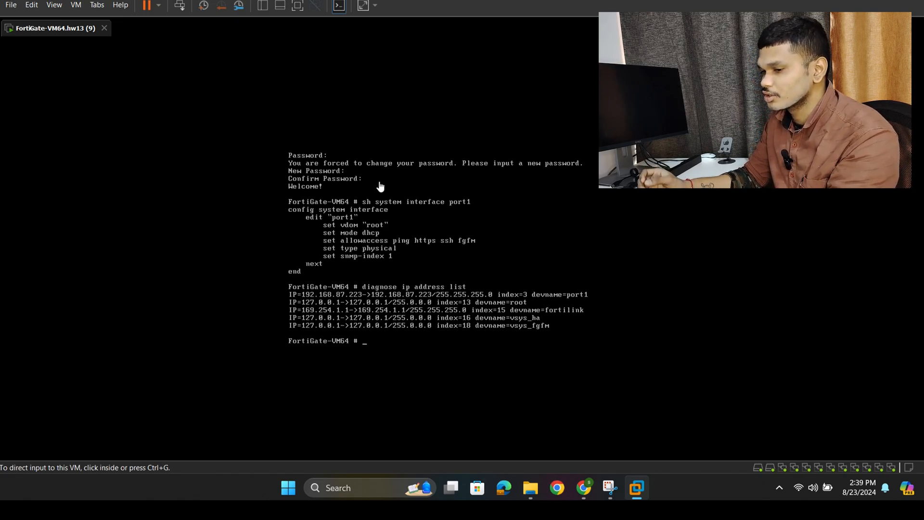
- Enter the interface configuration context with config system interface and release input from the VM
left_click(377, 343)
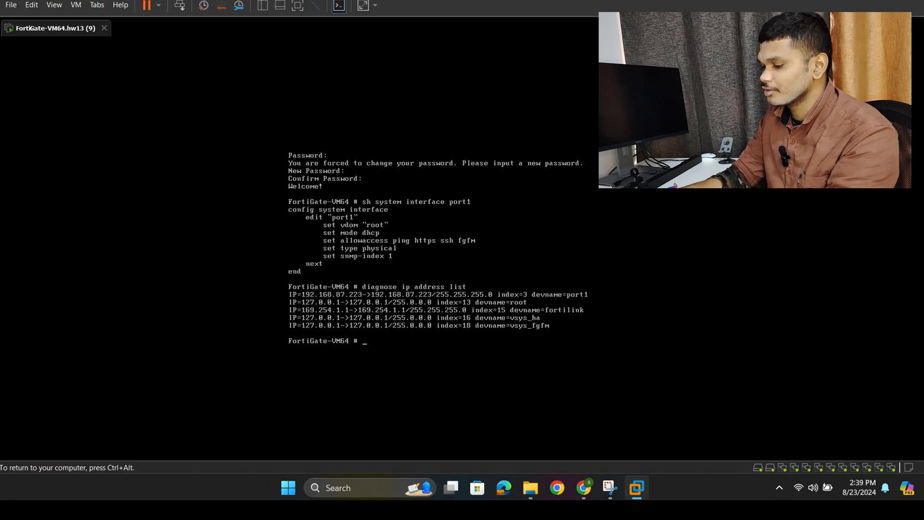
type("c")
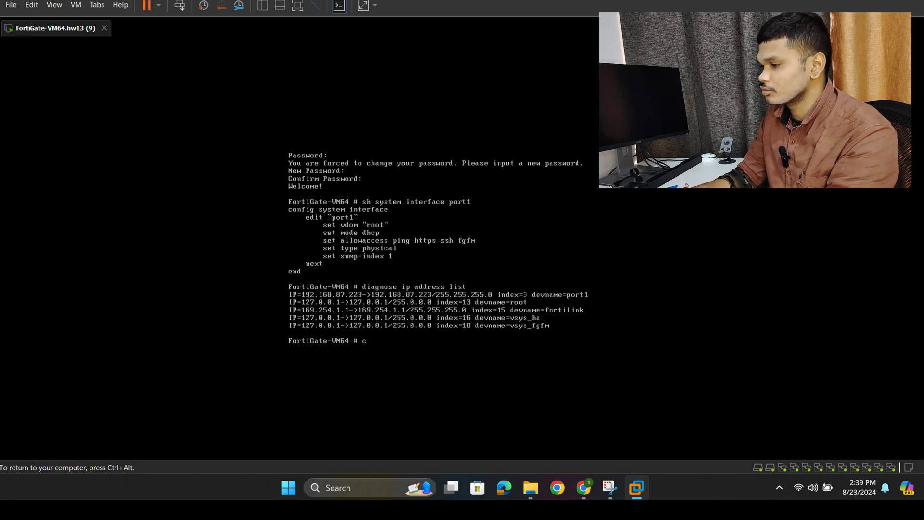
type("onfig ")
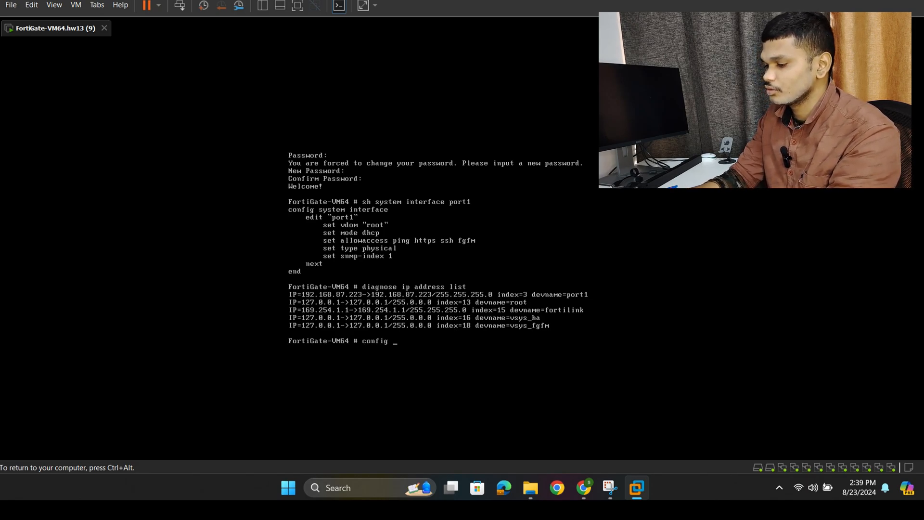
type("system ")
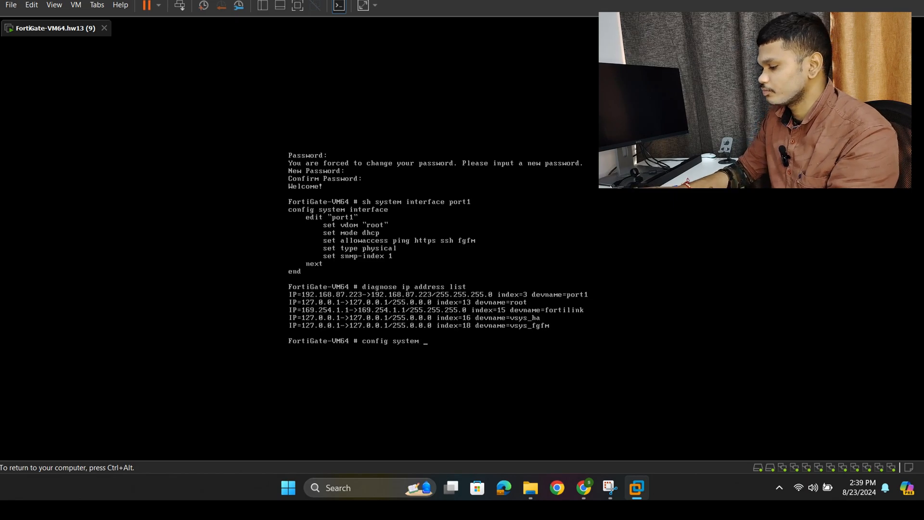
type("interface")
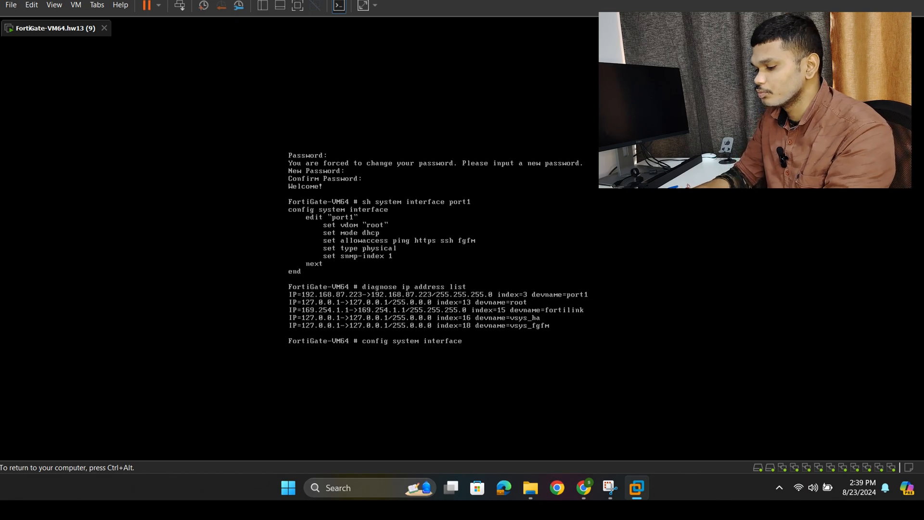
key("Return")
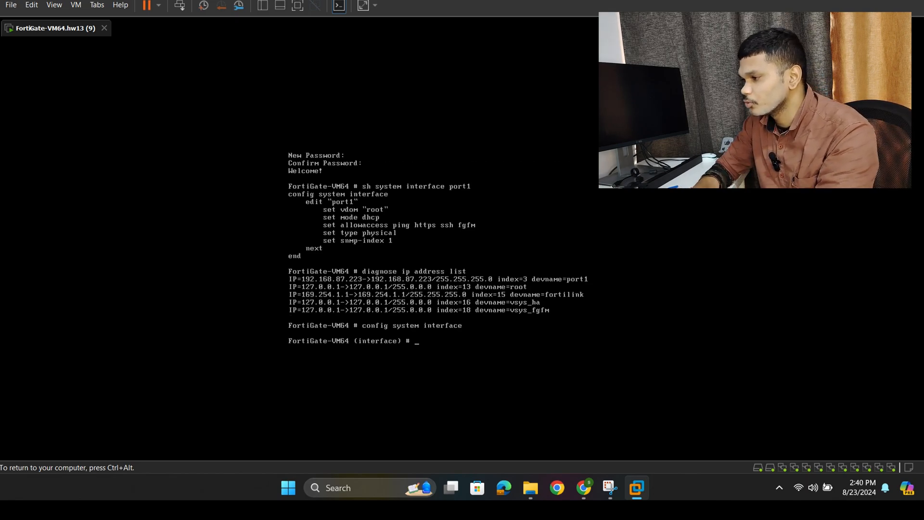
key("ctrl+alt")
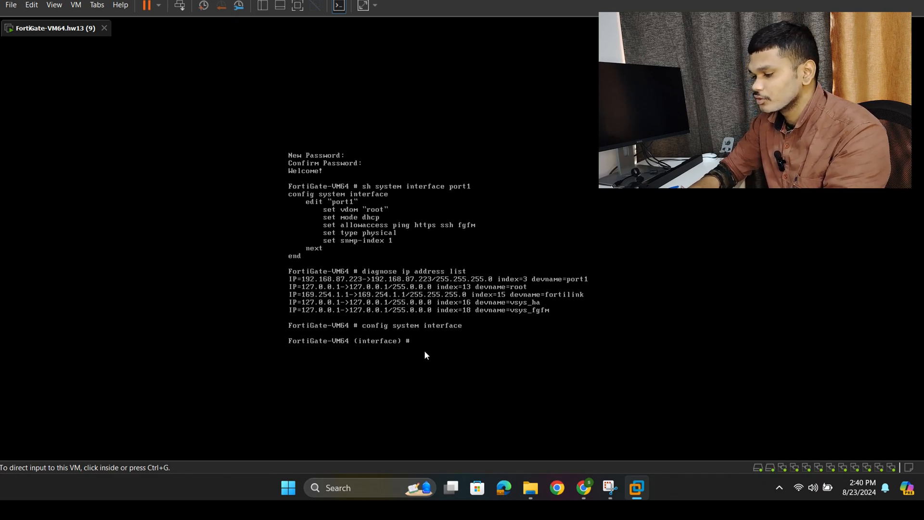
- Return input to the VM console and open port1 for configuration with edit port1
left_click(545, 308)
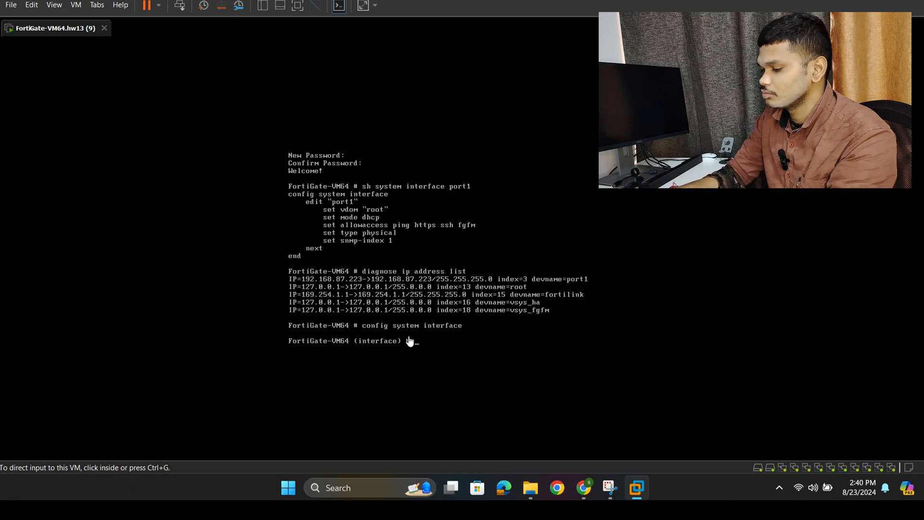
type("edit")
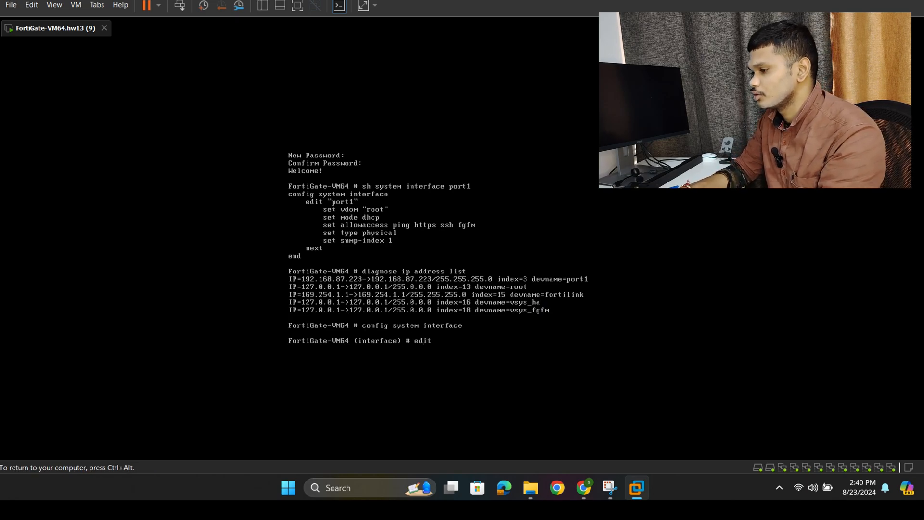
type(" port1")
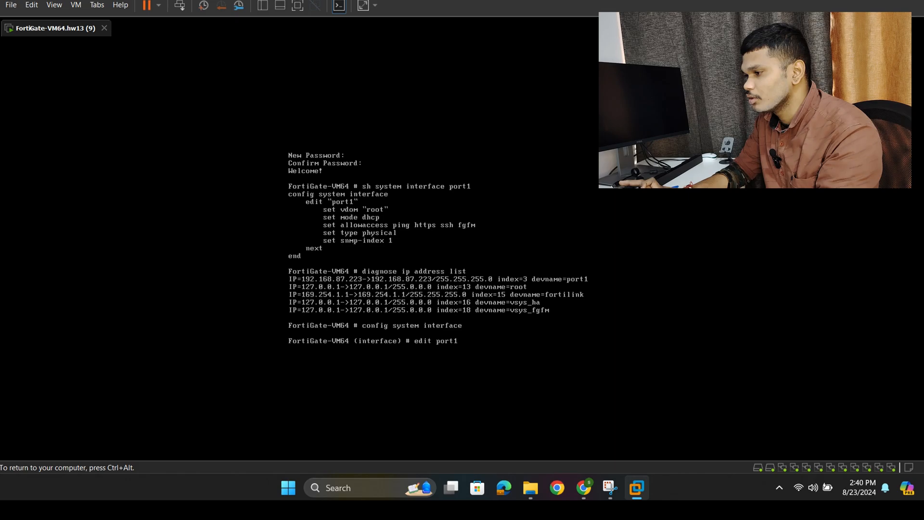
key("Return")
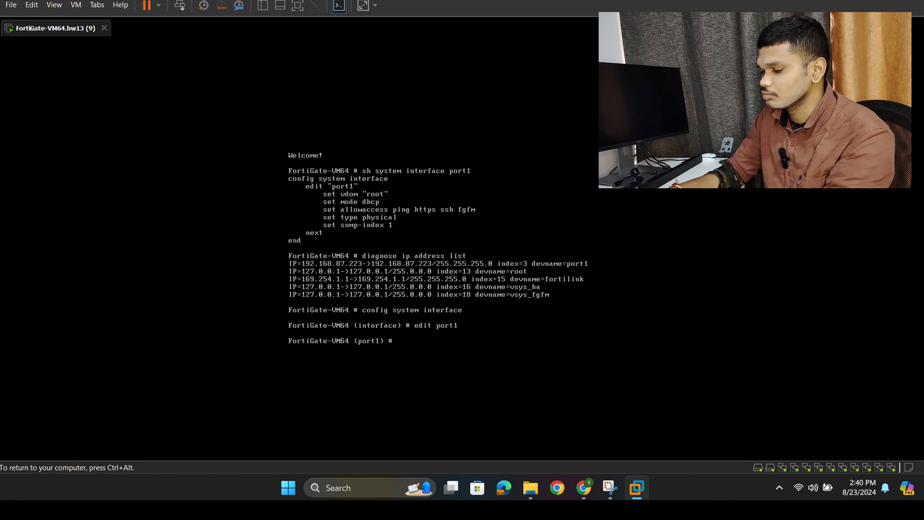
- Switch port1 to static addressing with set mode static
type("set")
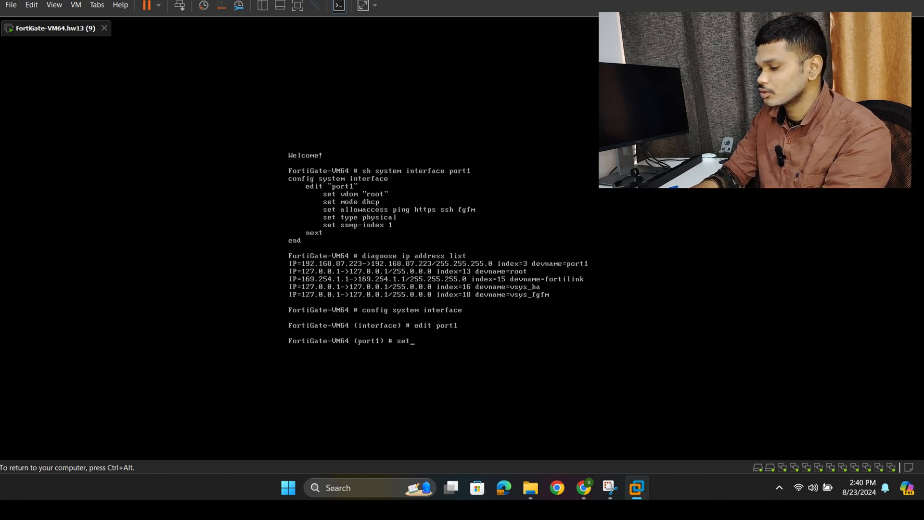
type(" mode ")
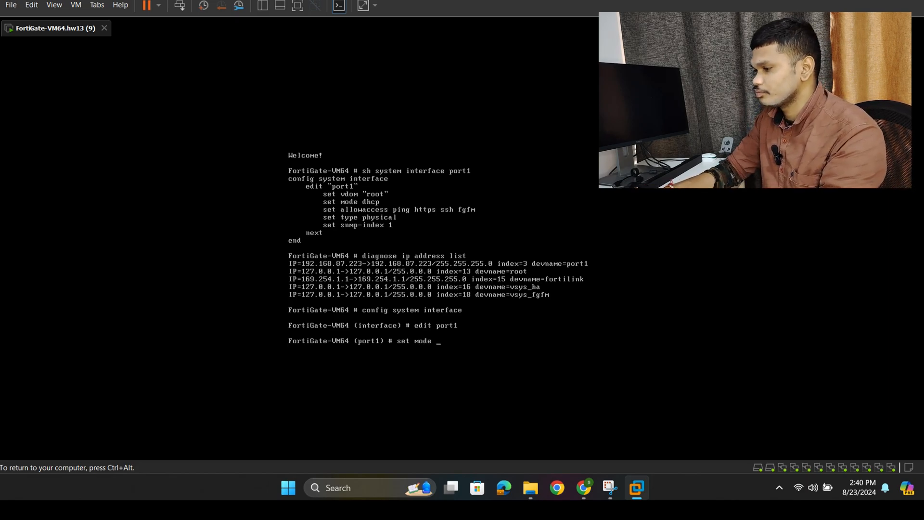
type("ststic")
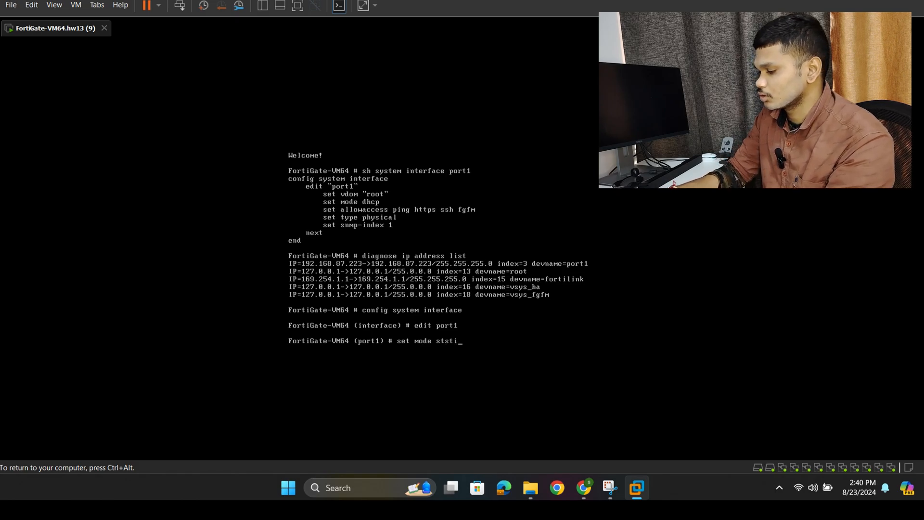
key("BackSpace")
key("BackSpace")
key("BackSpace")
key("BackSpace")
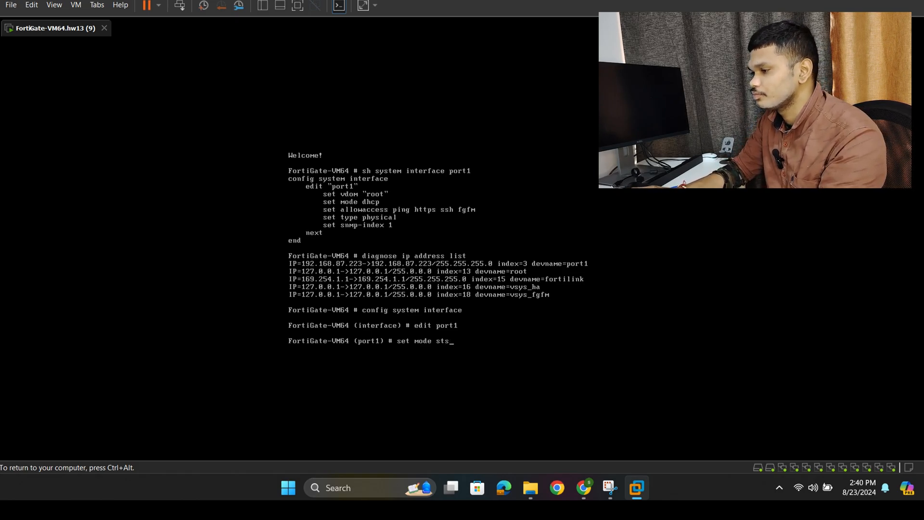
type("atic")
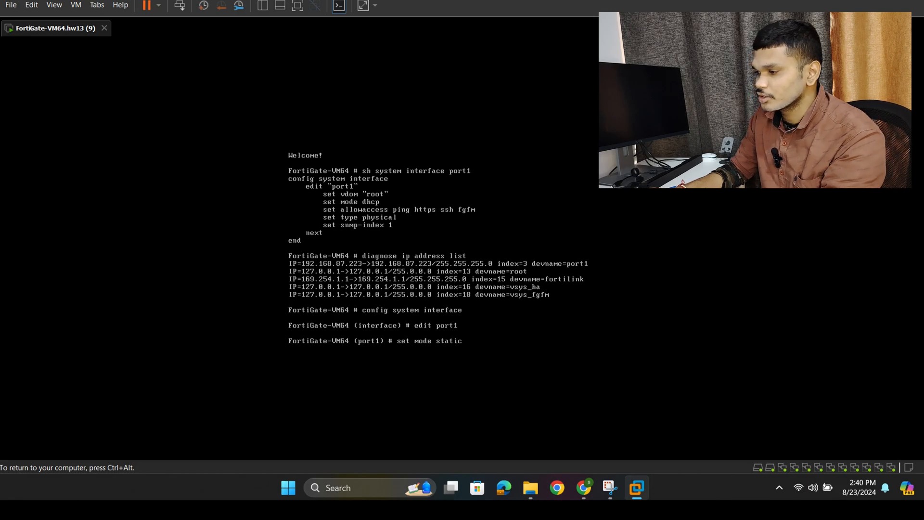
key("Return")
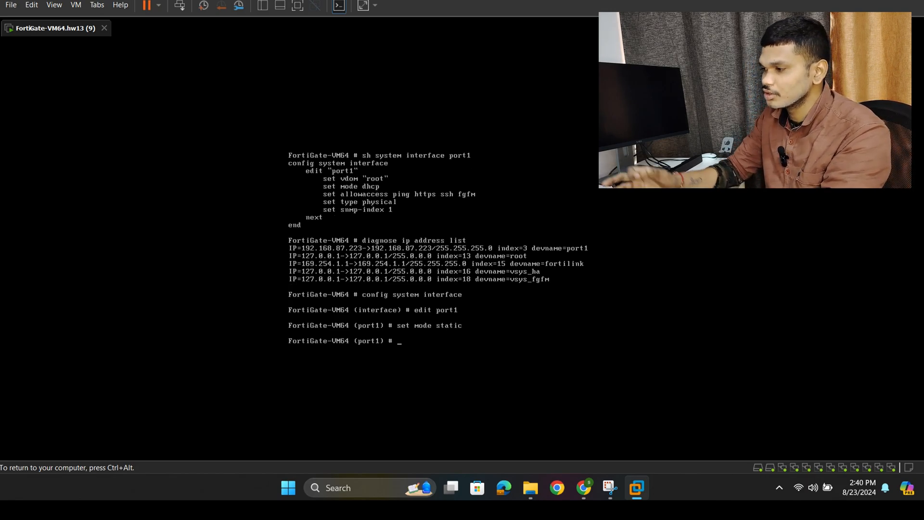
- Assign port1 the address 192.168.87.223/24 with the set ip command
type("set")
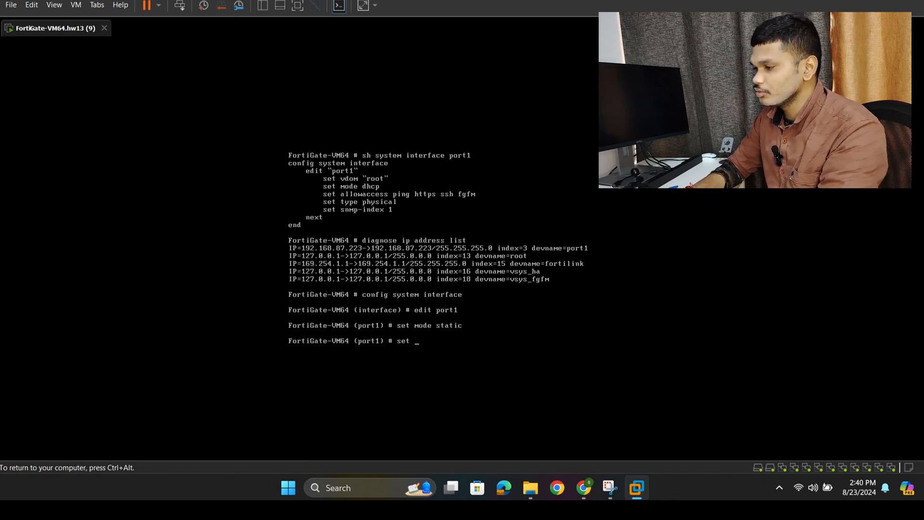
type("ip")
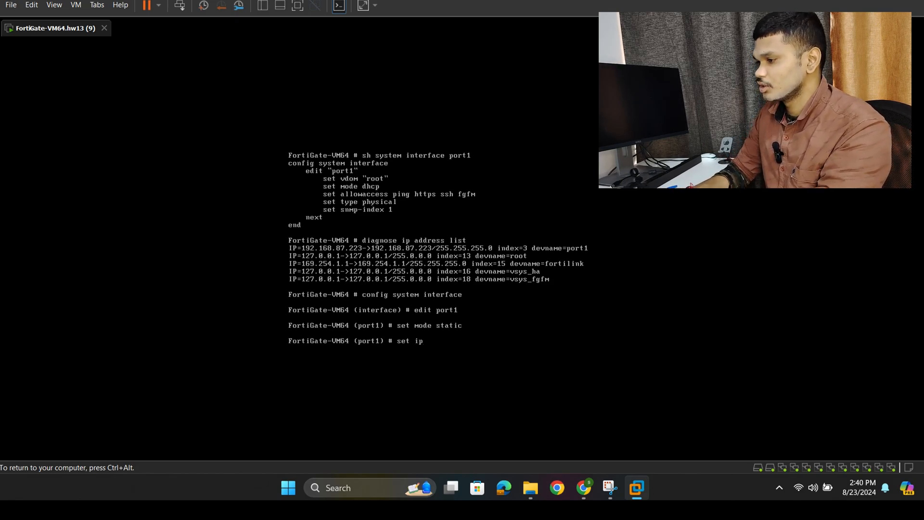
type(" add")
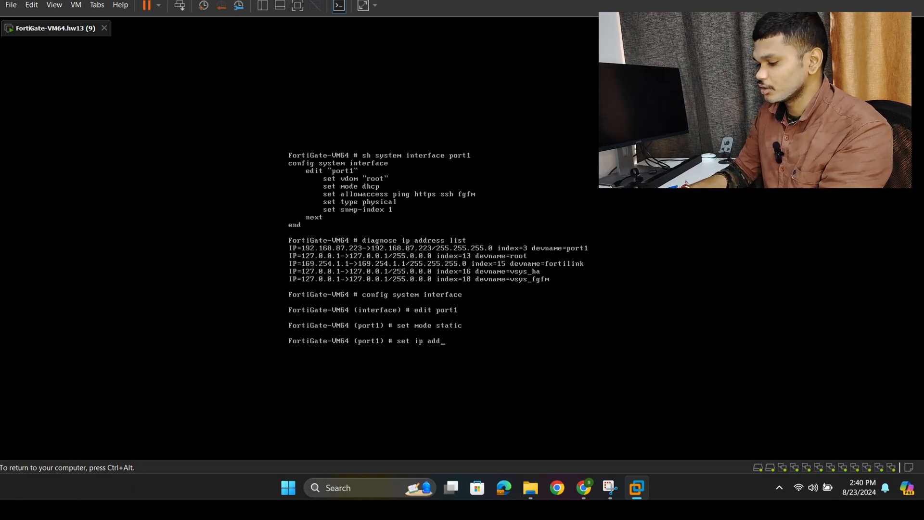
key("BackSpace")
key("BackSpace")
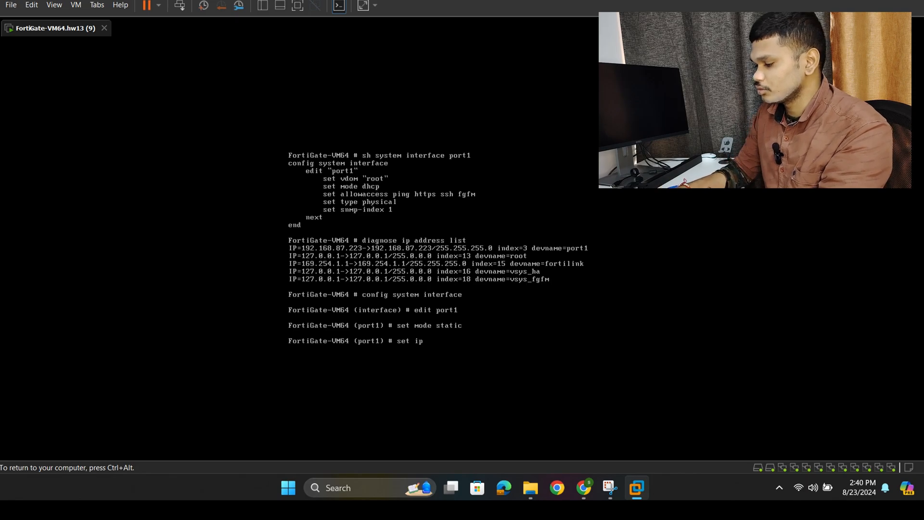
type("192.1")
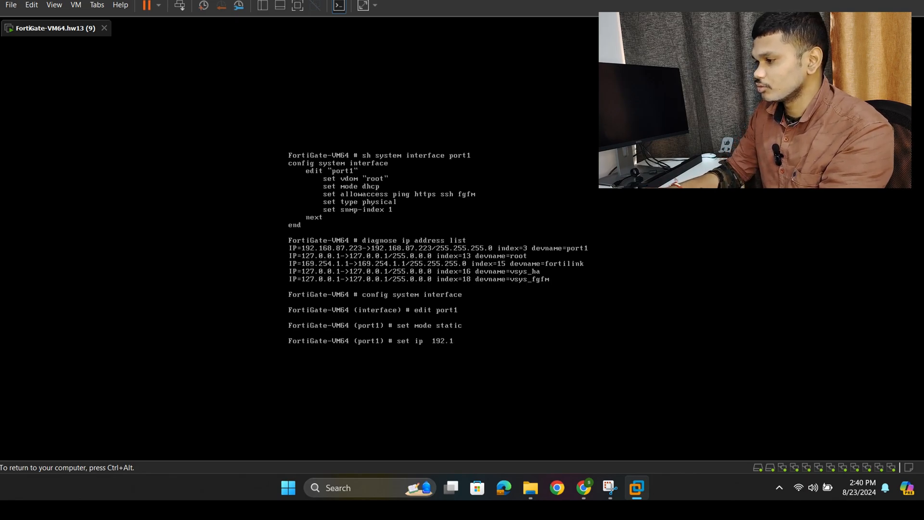
type("68.87")
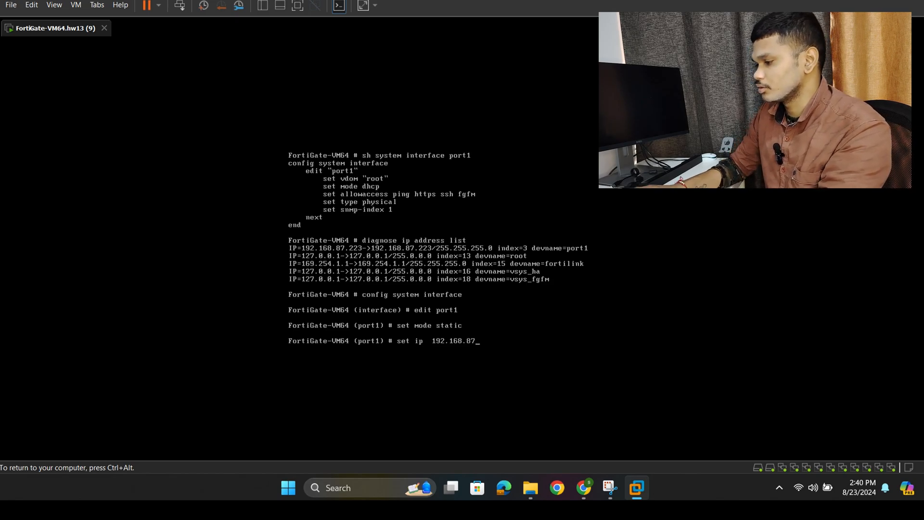
type(".223")
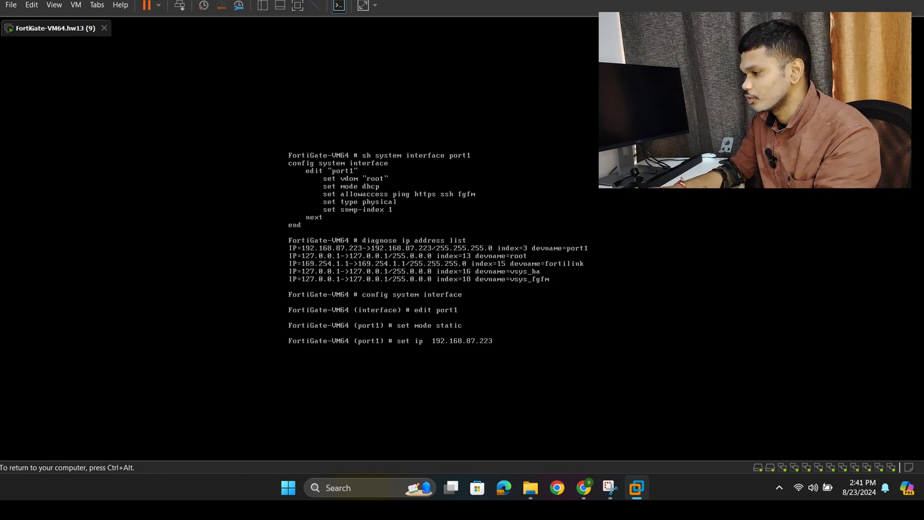
type("/24")
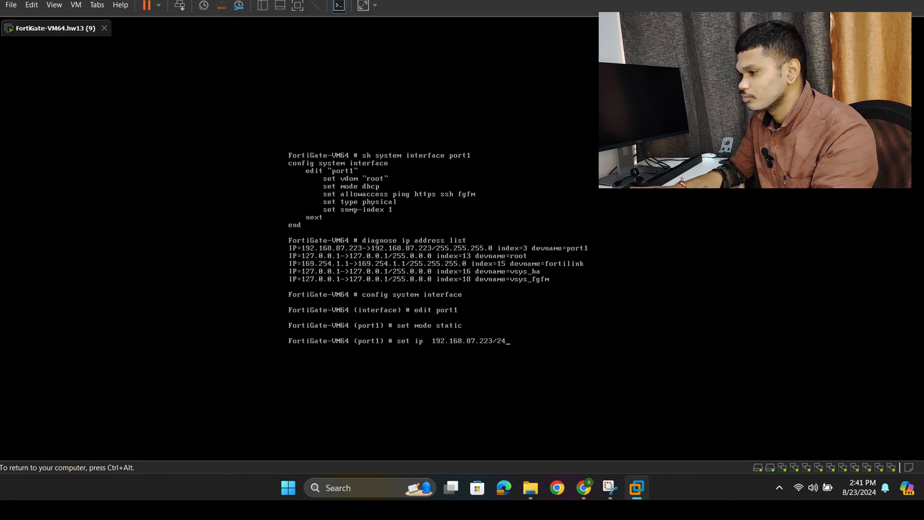
key("Return")
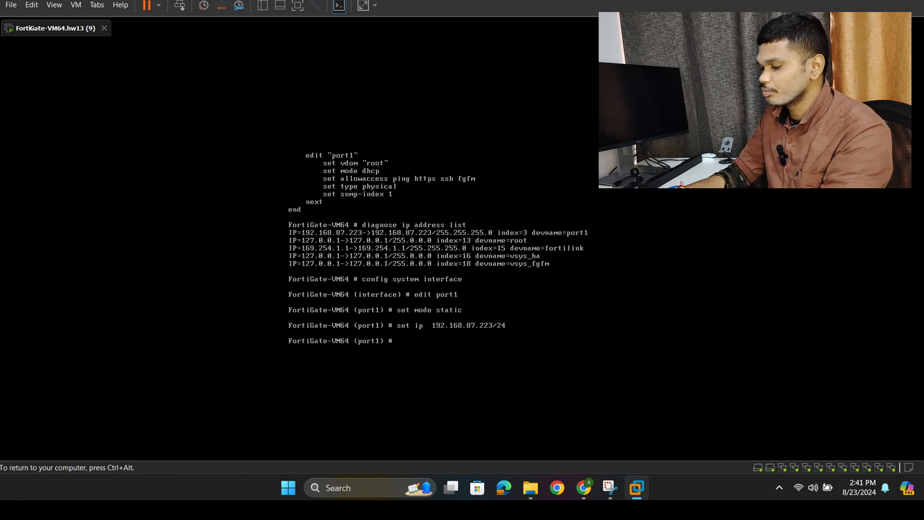
- Allow HTTP, ping, SSH, Telnet and HTTPS management access on port1 with set allowaccess http ping ssh telnet https
type("se")
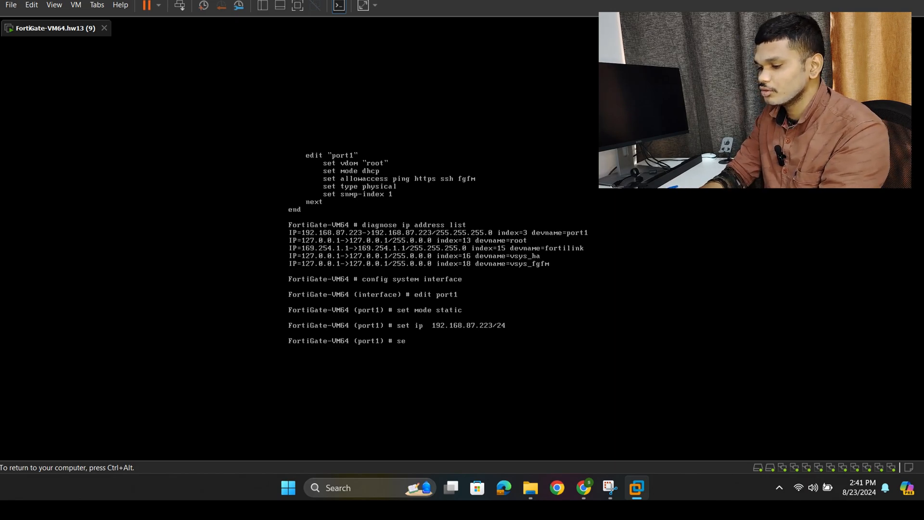
type("t allo")
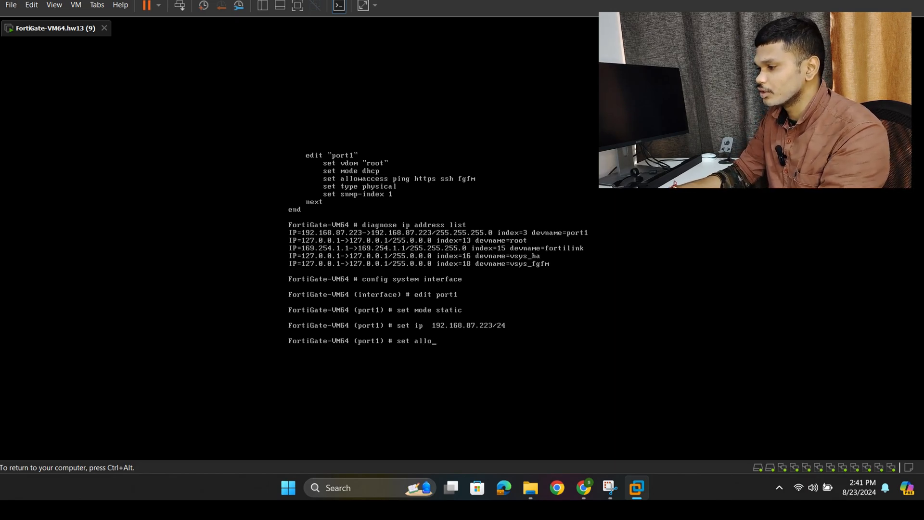
type("wacess")
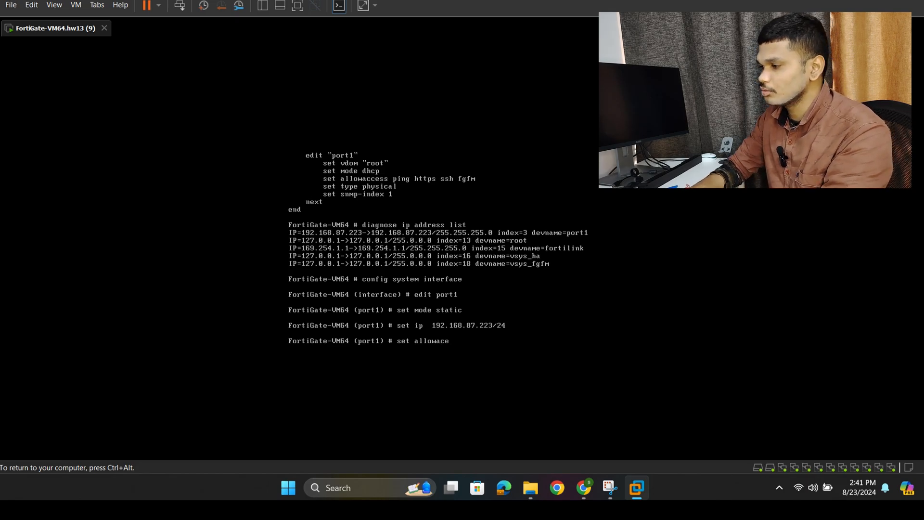
key("BackSpace")
key("BackSpace")
key("BackSpace")
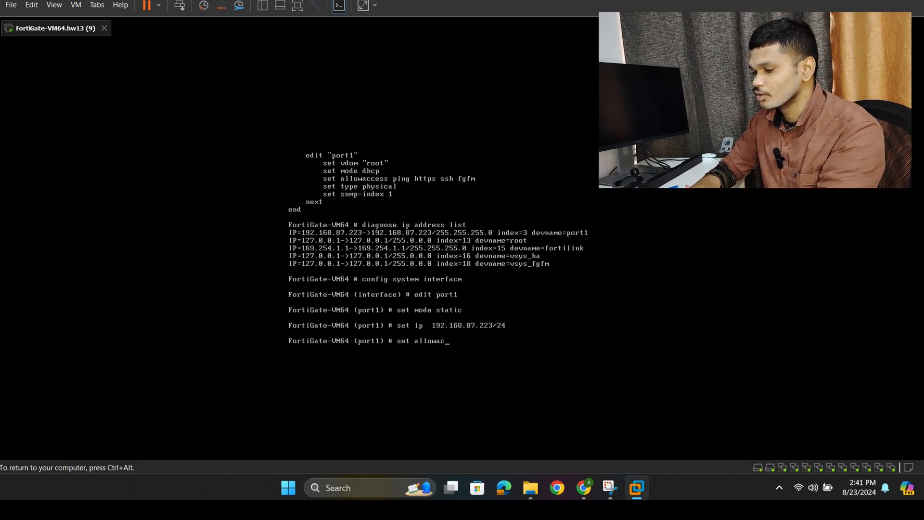
type("cess")
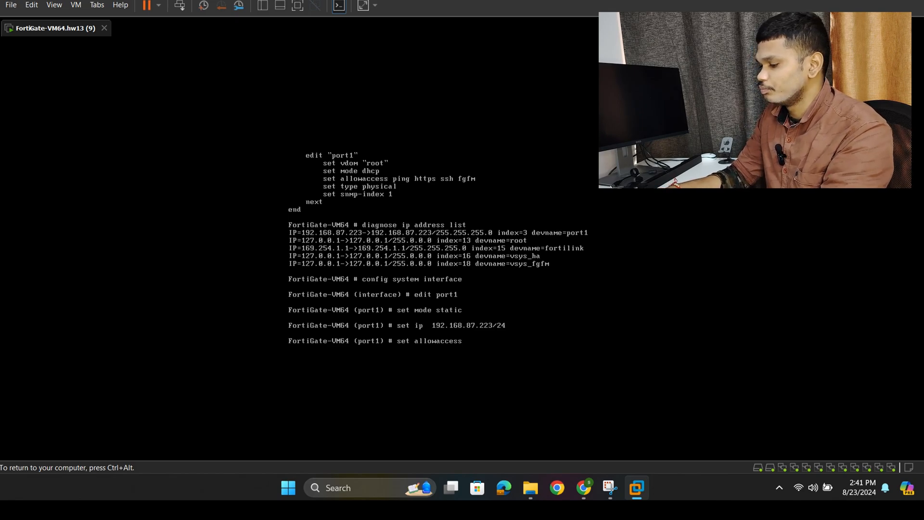
type(" http s")
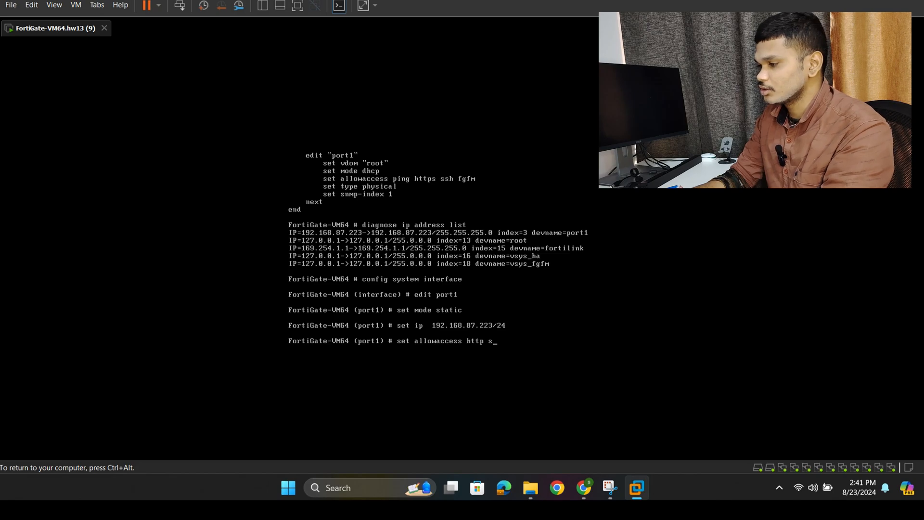
key("BackSpace")
type("pin")
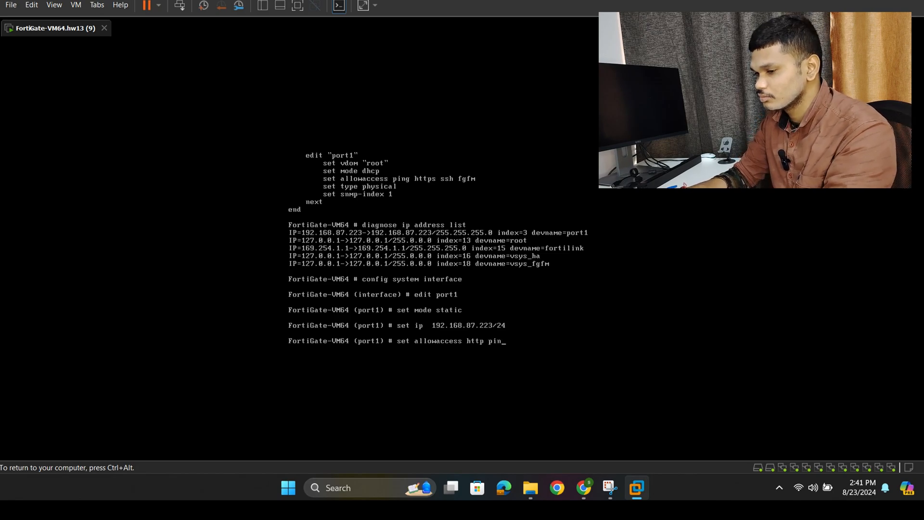
type("g ssh te")
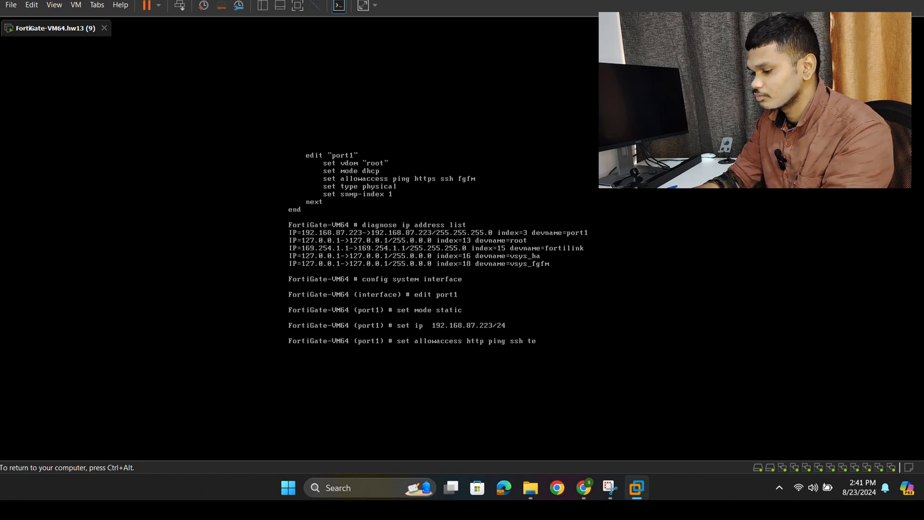
type("lne")
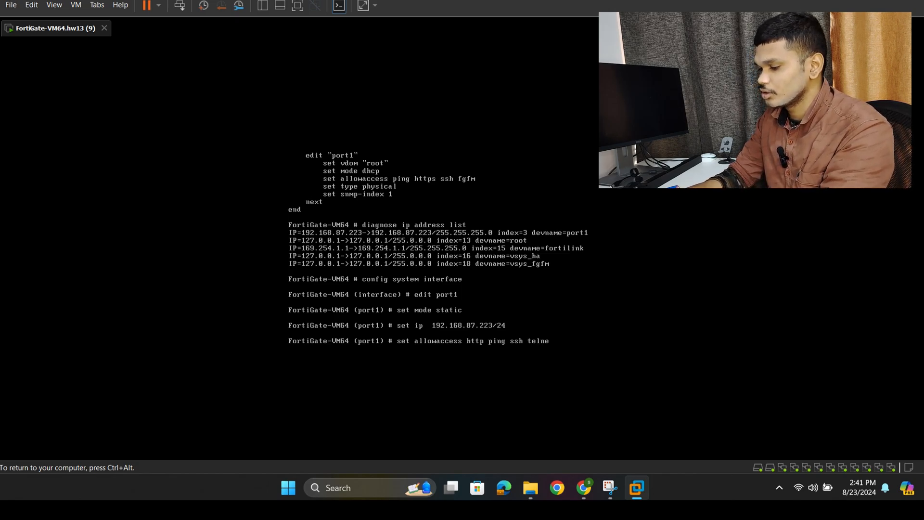
type("t")
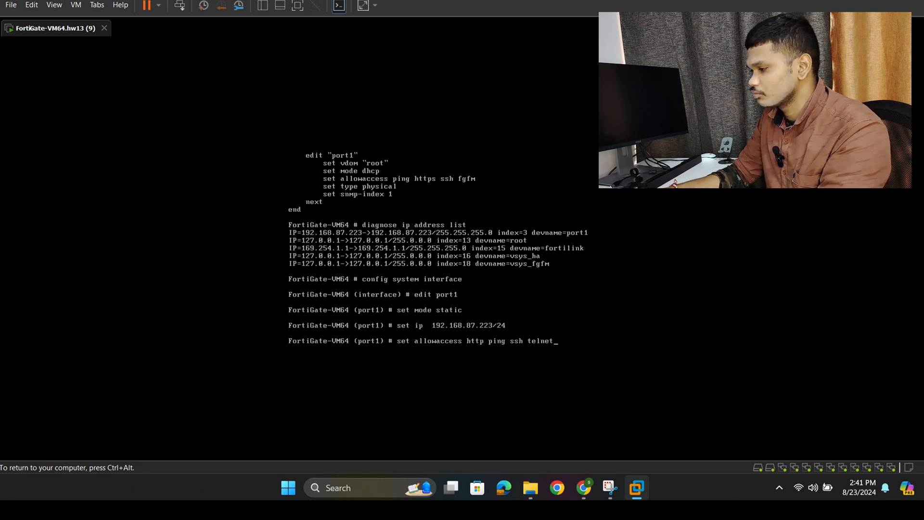
type(" httpo")
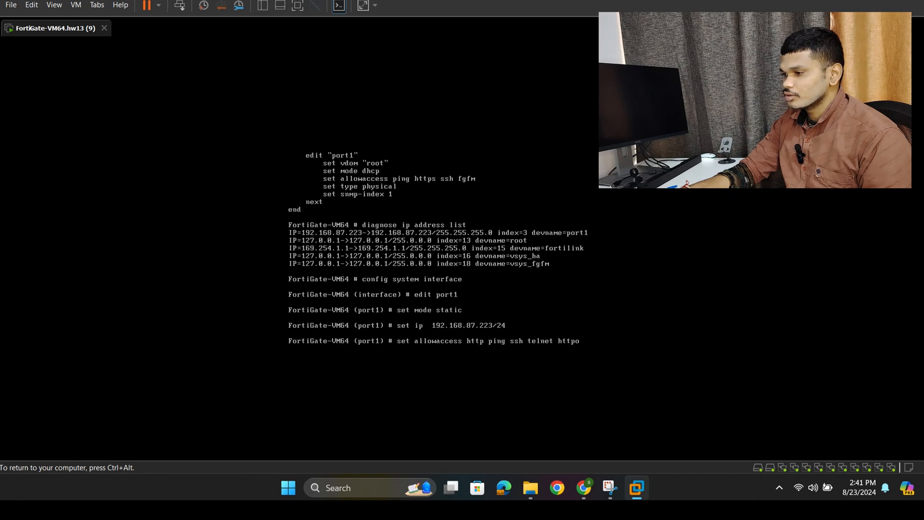
key("BackSpace")
type("s")
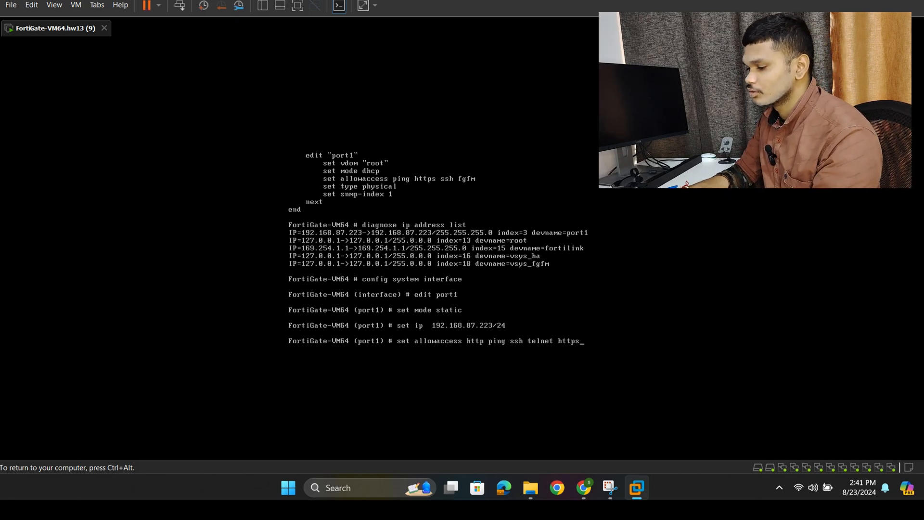
key("Return")
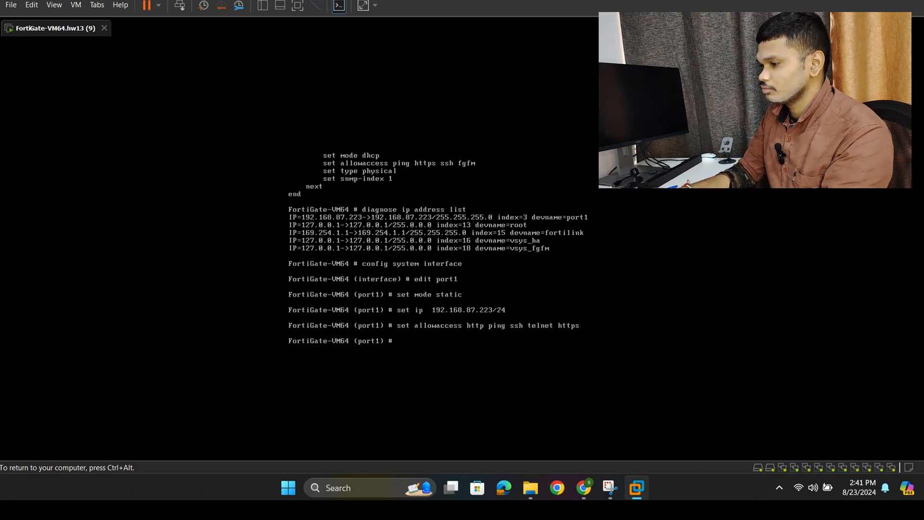
- Try to leave the port1 configuration context with the exit command
key("Return")
type("e")
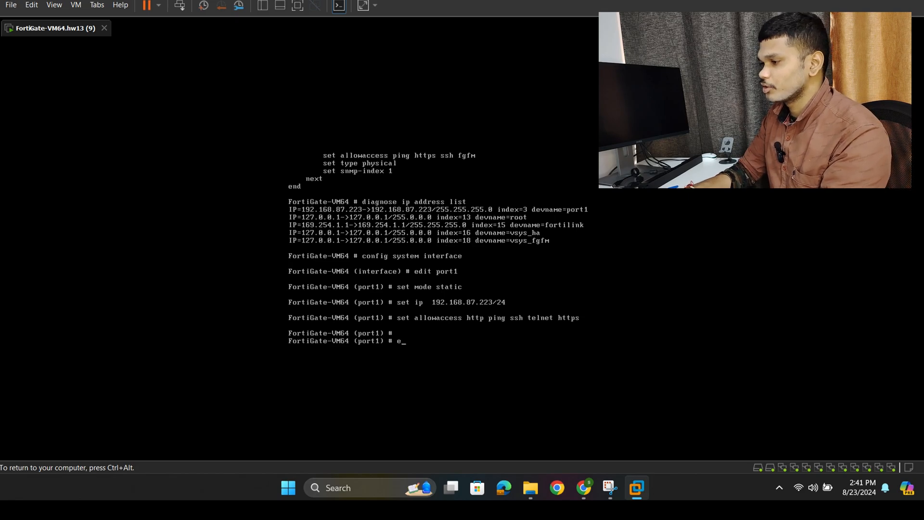
type("xit")
key("Return")
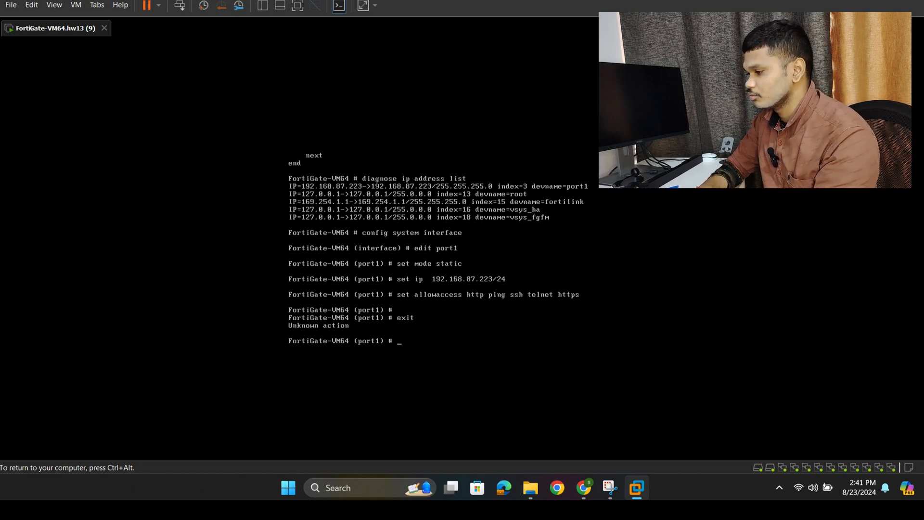
key("Return")
key("Return")
key("Return")
key("Return")
key("Return")
key("Return")
key("Return")
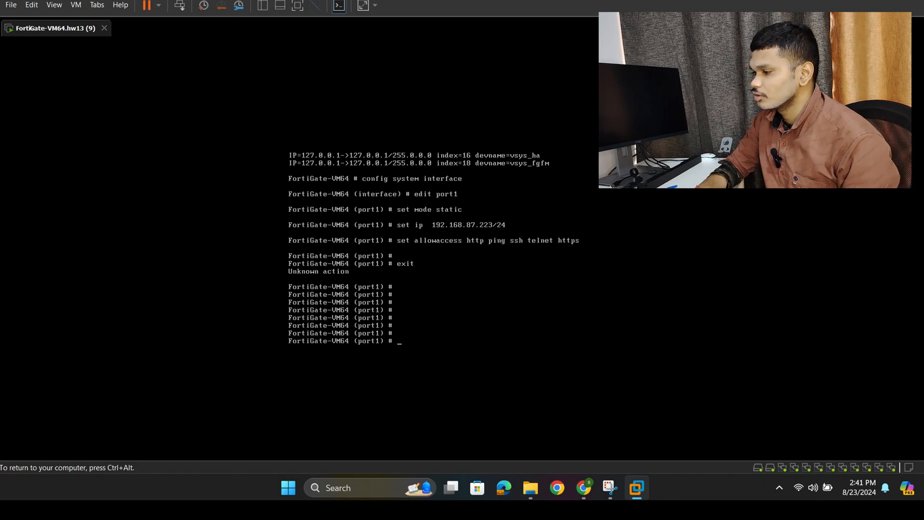
- Release input from the VM, switch to Chrome and reload the FortiGate login page at 192.168.87.223
key("ctrl+alt")
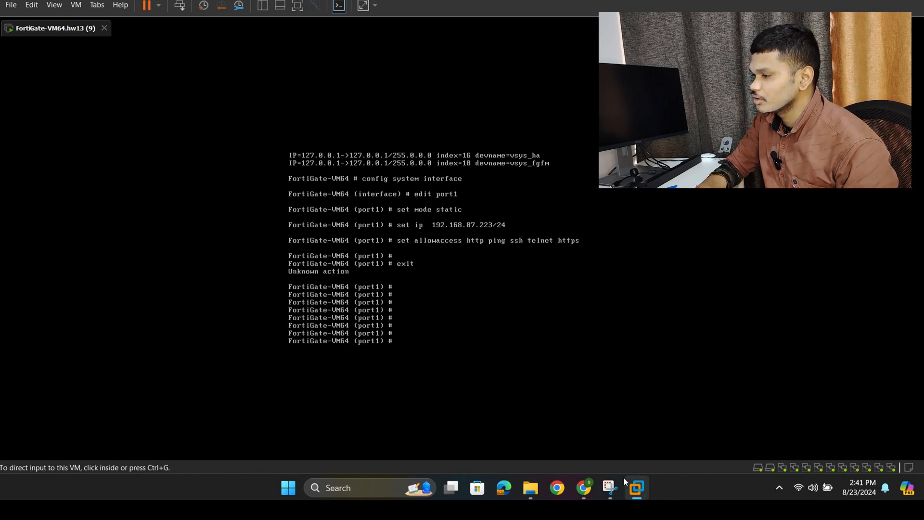
mouse_move(591, 486)
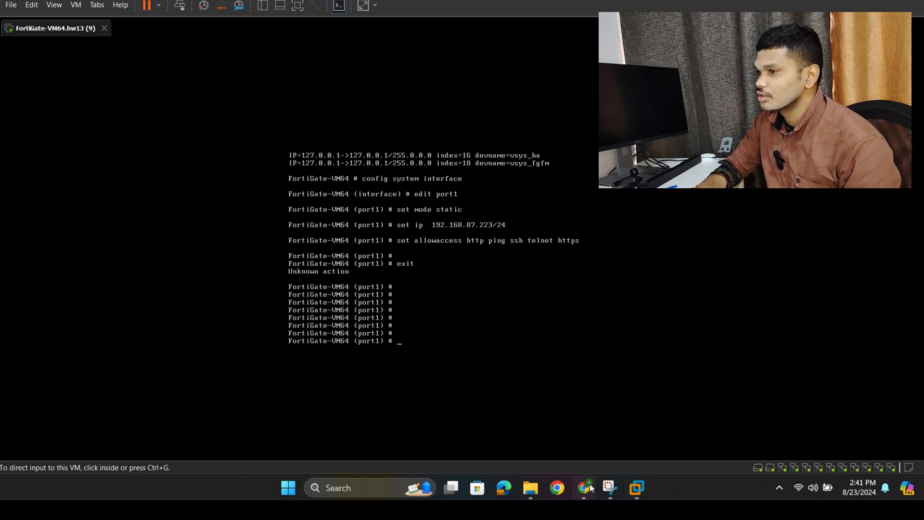
left_click(590, 487)
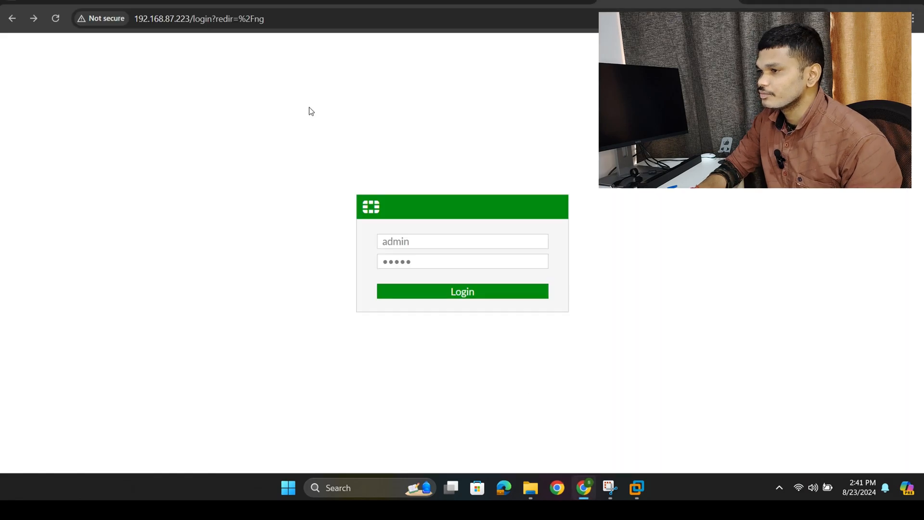
left_click(56, 14)
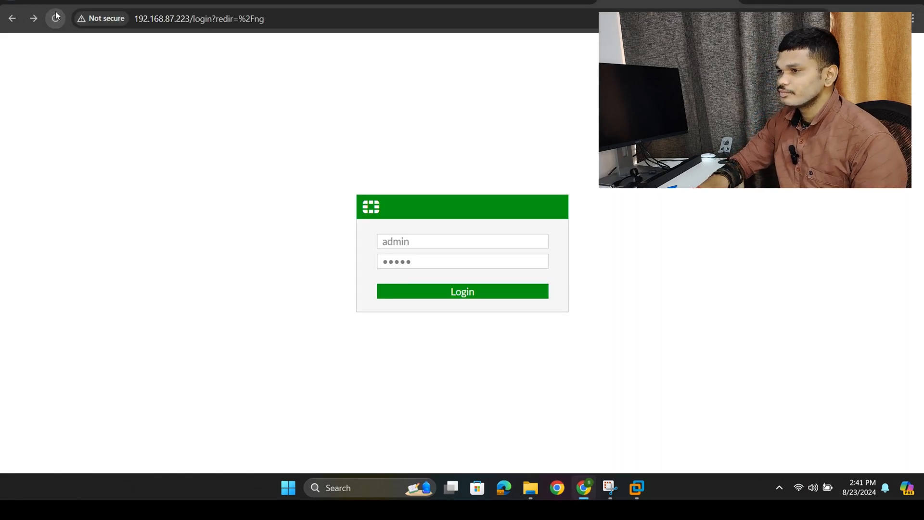
left_click(56, 16)
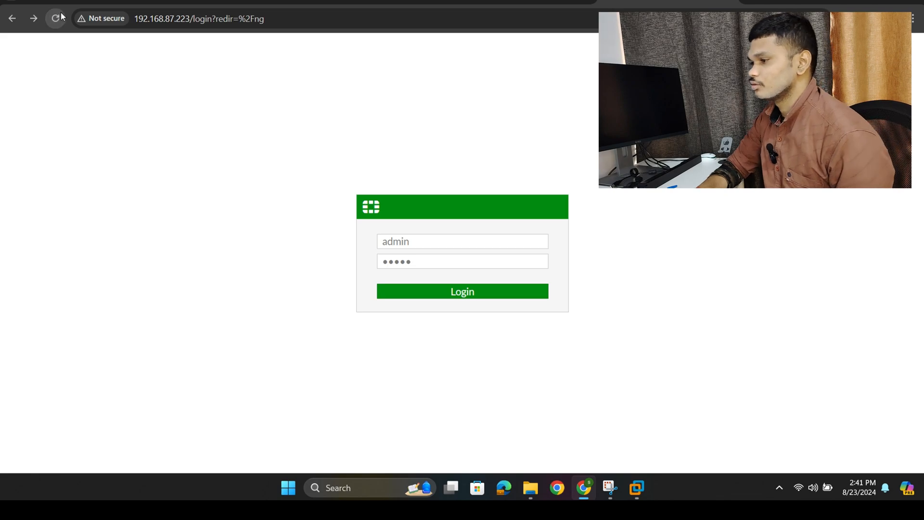
left_click(61, 17)
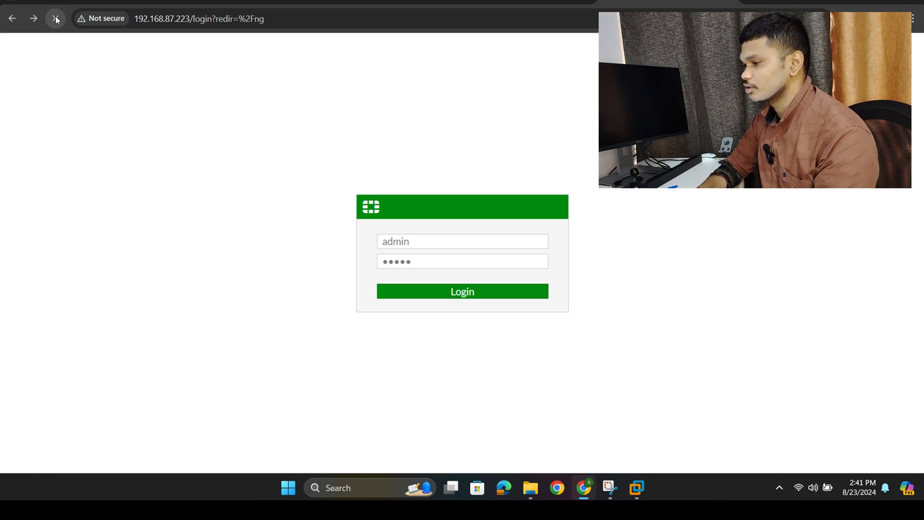
left_click(56, 17)
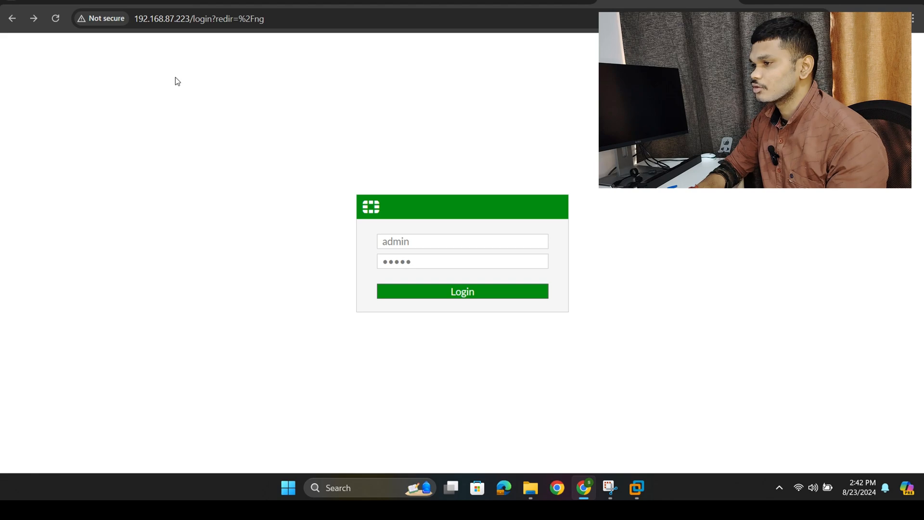
left_click(188, 18)
left_click_drag(186, 18, 135, 22)
key("ctrl+c")
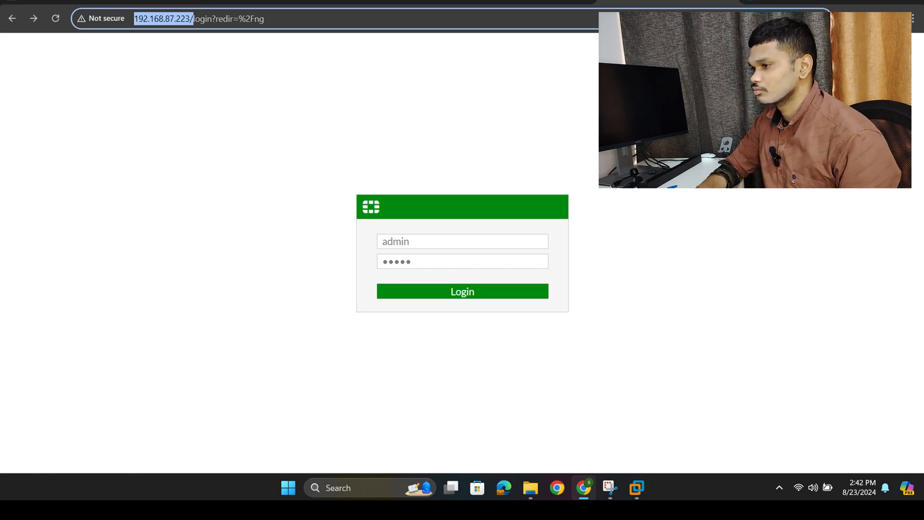
key("ctrl+t")
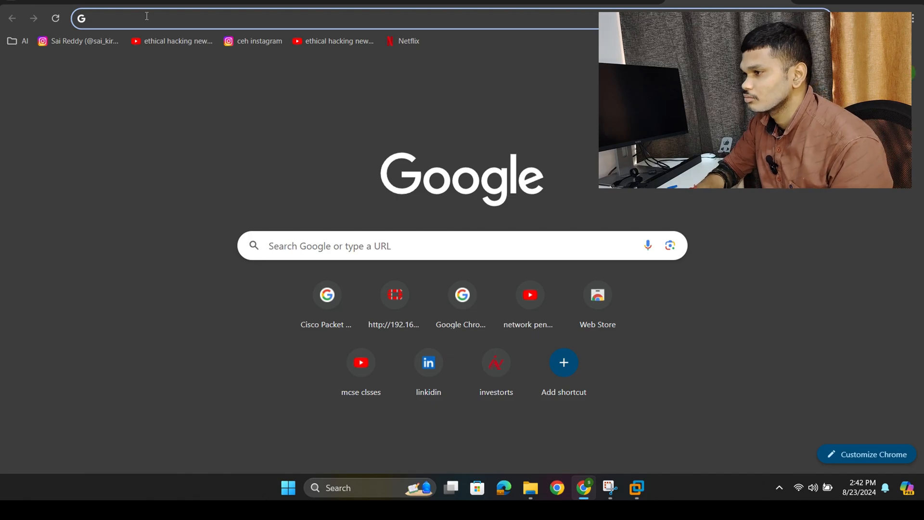
key("ctrl+v")
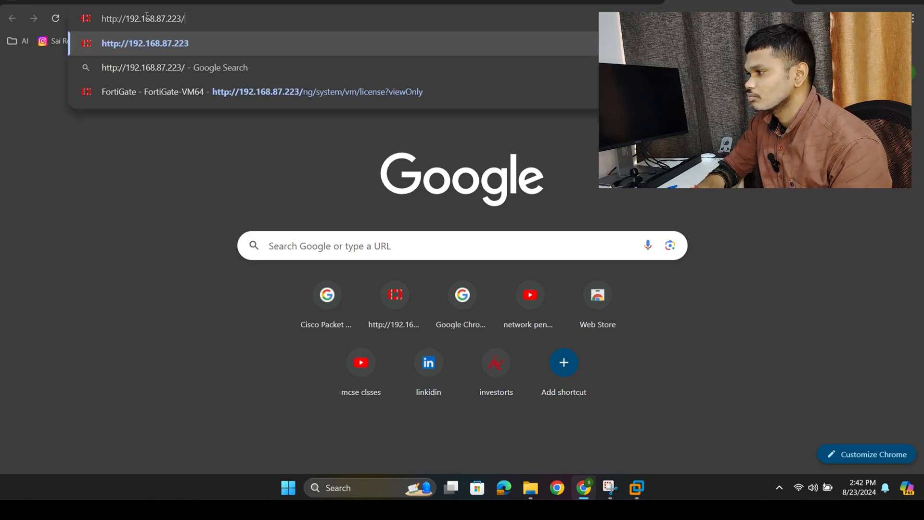
key("Return")
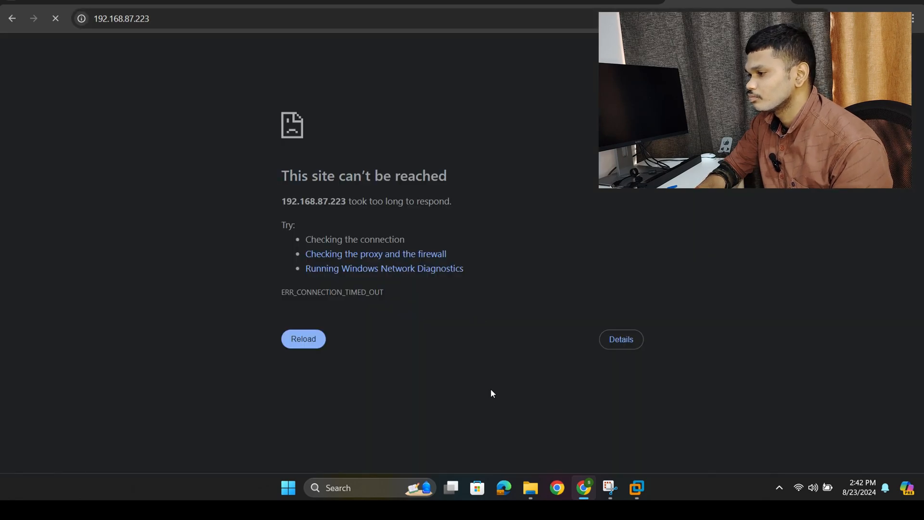
- Switch to the FortiGate VM console and try to set port1's management access with set allowacess ping https http ssh telnet
left_click(642, 486)
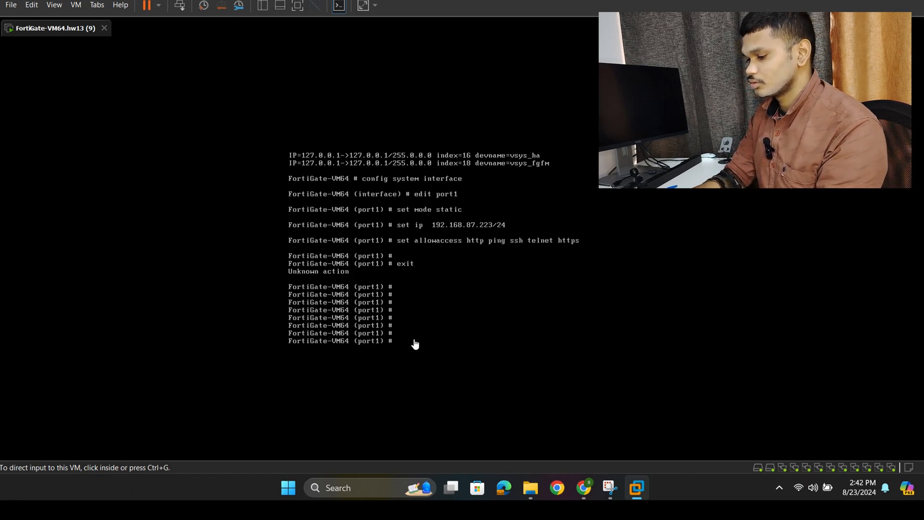
left_click(394, 330)
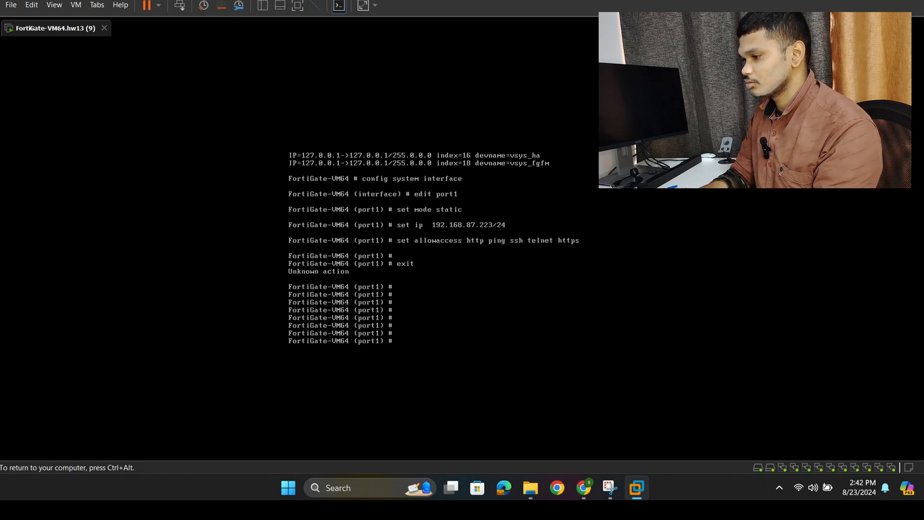
type("set")
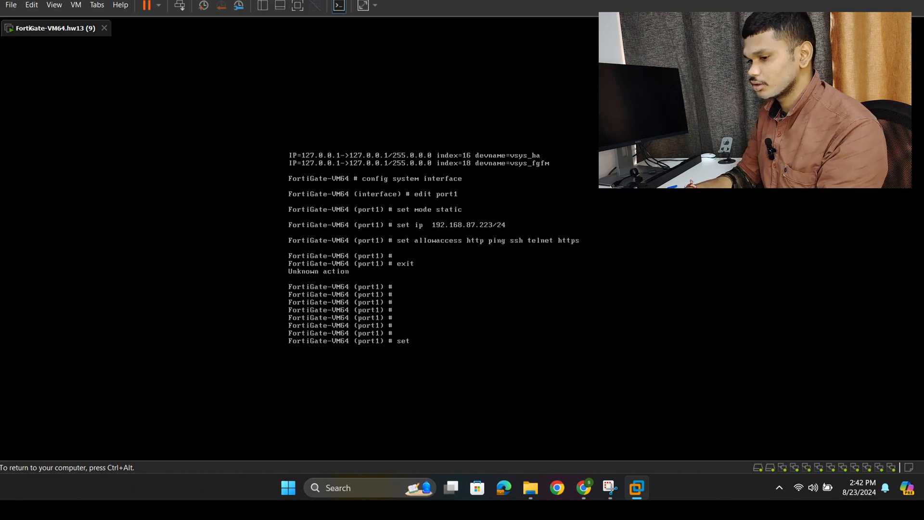
type(" allow")
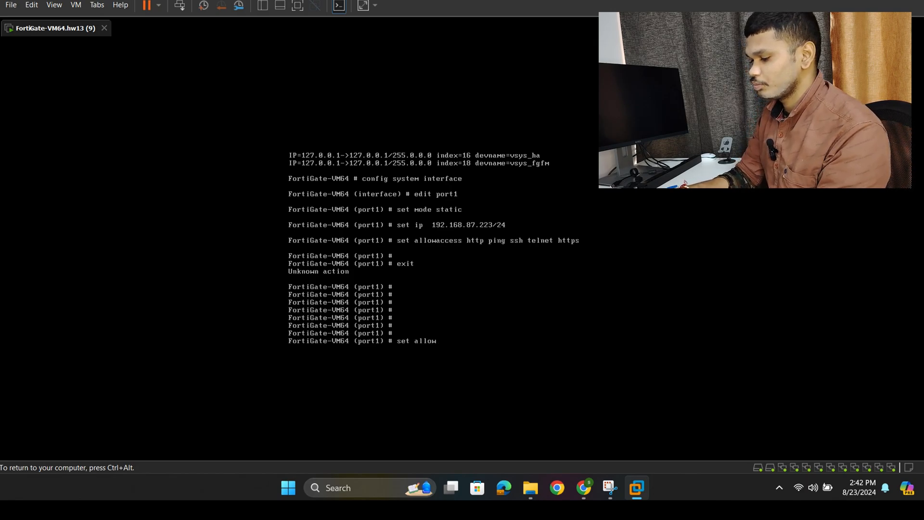
type("acess")
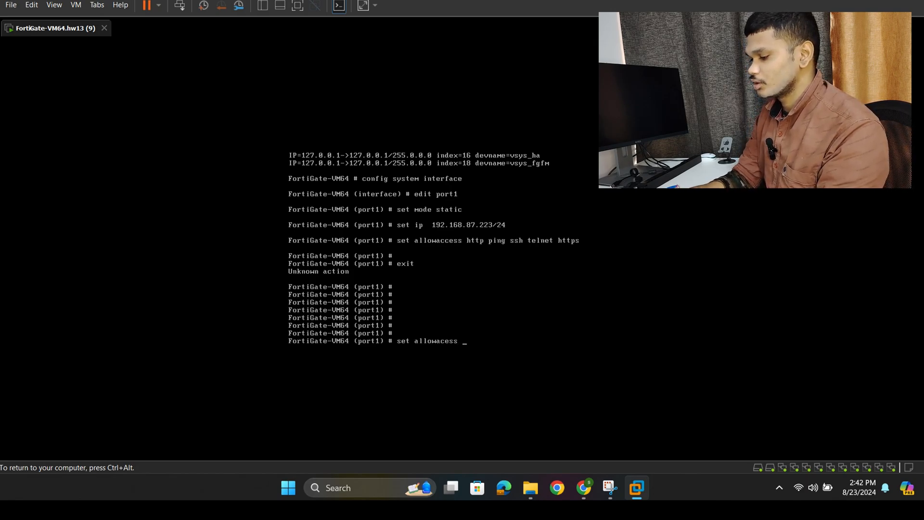
type(" ping")
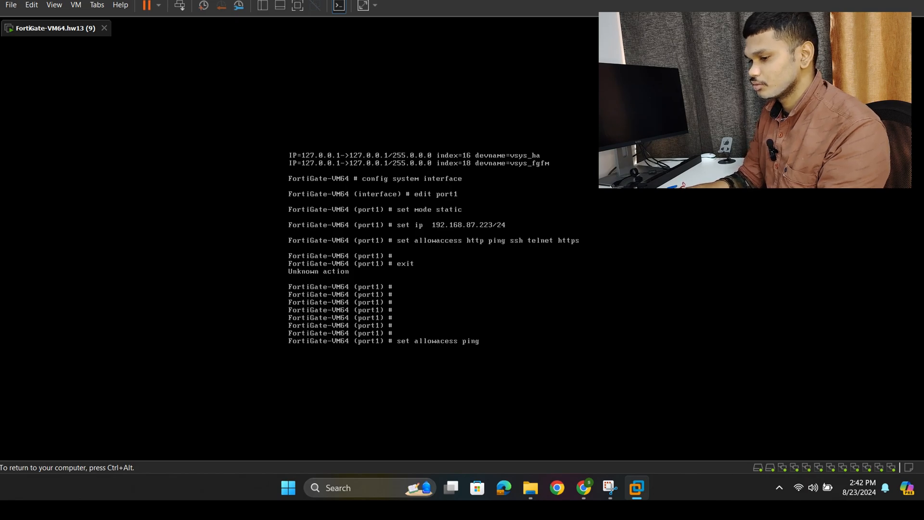
type(" https")
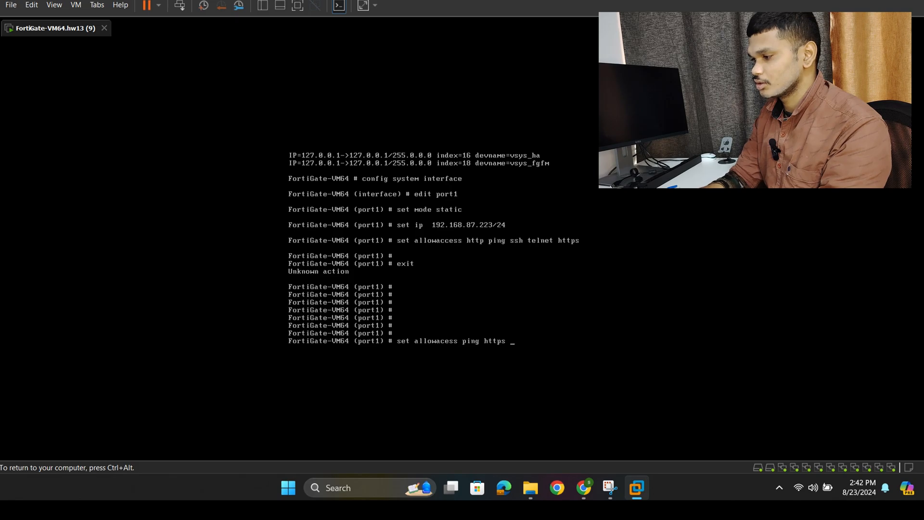
type("http")
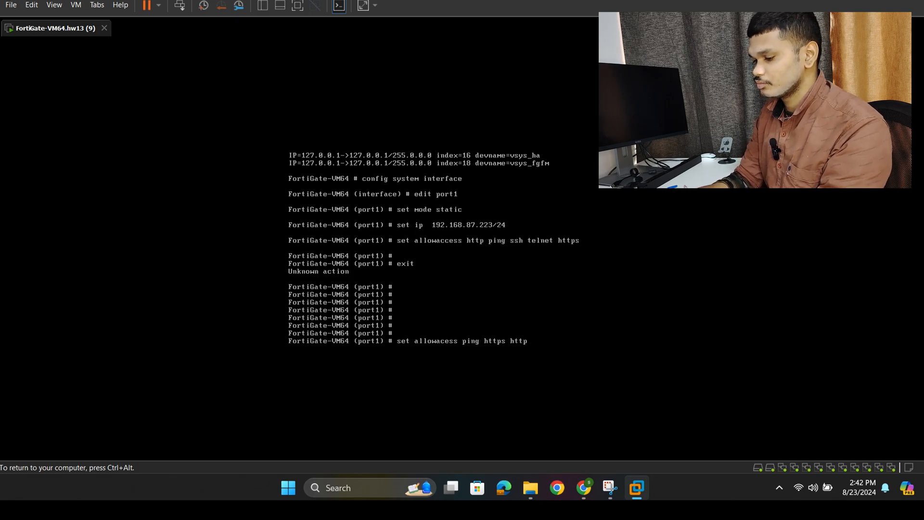
type(" ss")
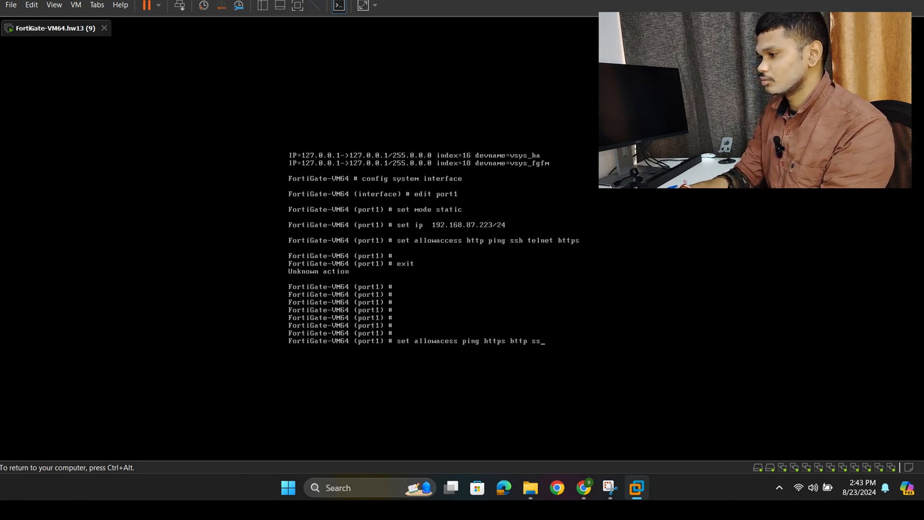
type("h te")
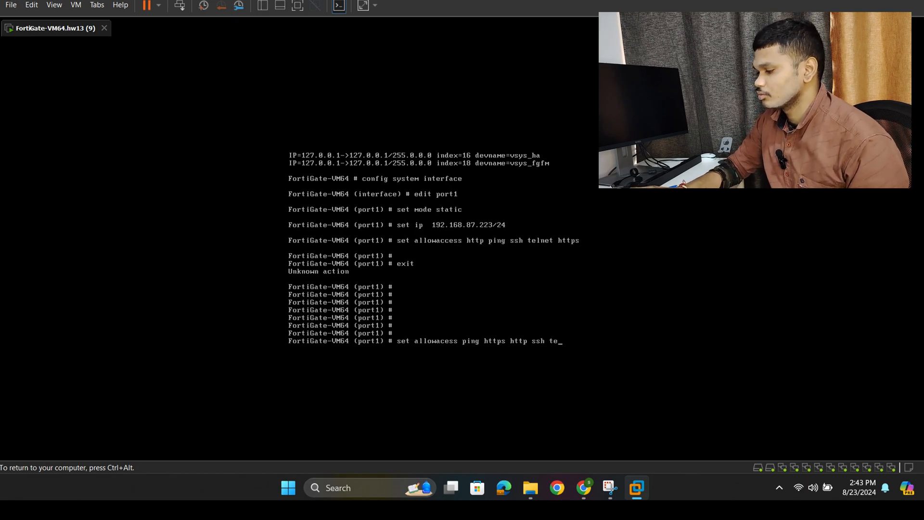
type("lnet")
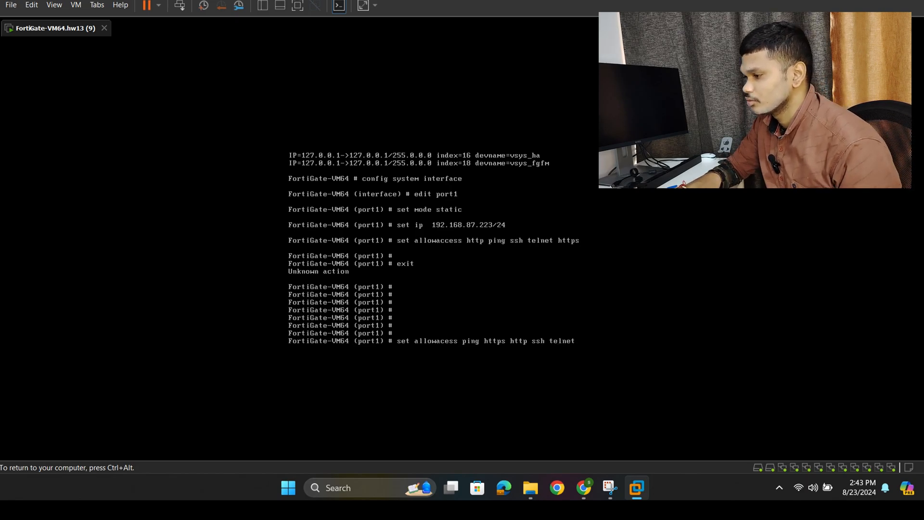
key("Return")
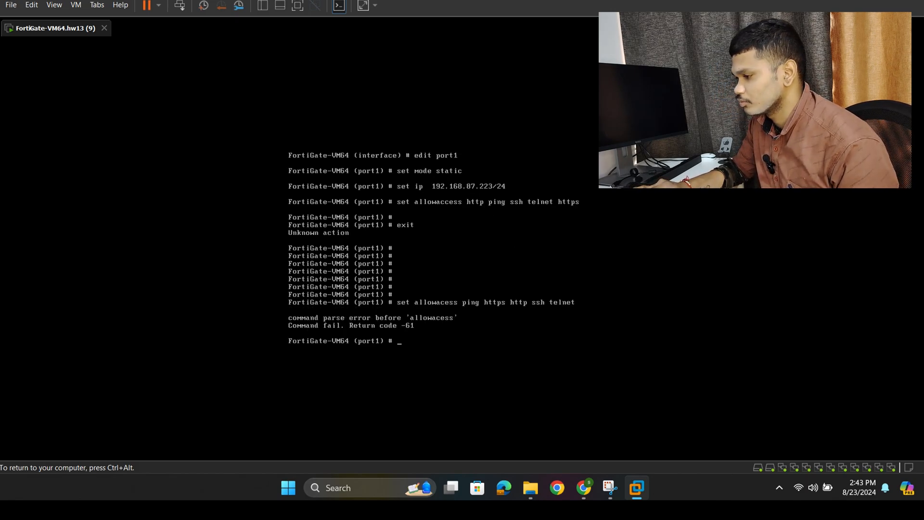
- Recall the last command, correct the misspelled keyword and run set allowaccess ping https http ssh telnet on port1
key("Up")
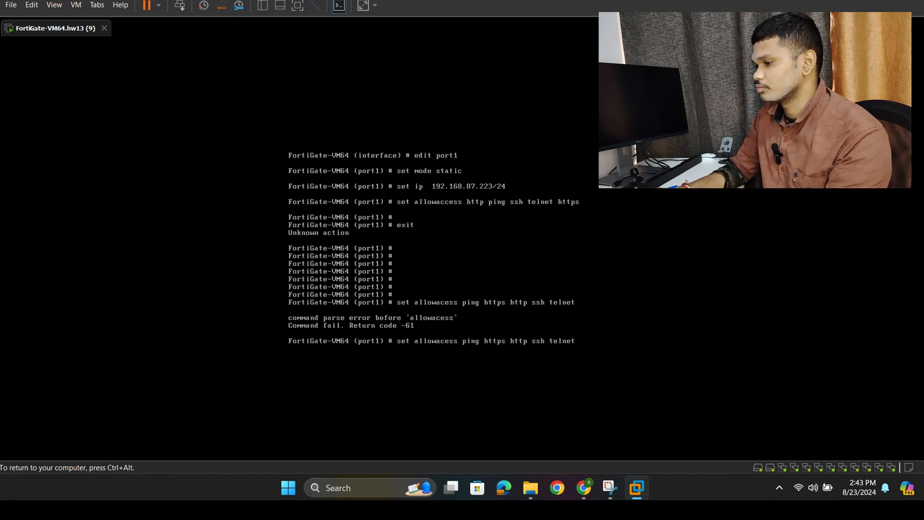
key("Left")
key("Left")
key("Left")
key("Left")
key("Left")
key("Left")
key("Left")
key("Left")
key("Left")
key("Left")
key("Left")
key("Left")
key("Left")
key("Left")
key("Left")
key("Left")
key("Left")
key("Left")
key("Left")
key("Left")
type("c")
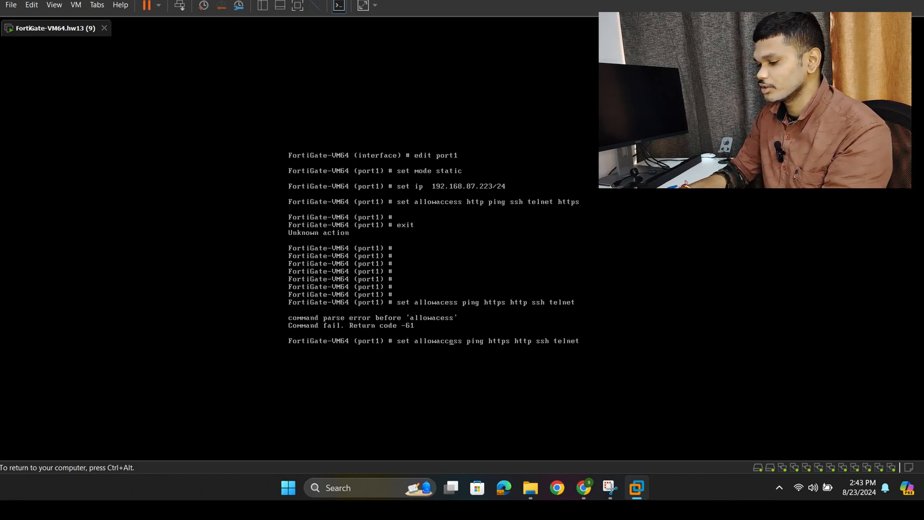
key("Return")
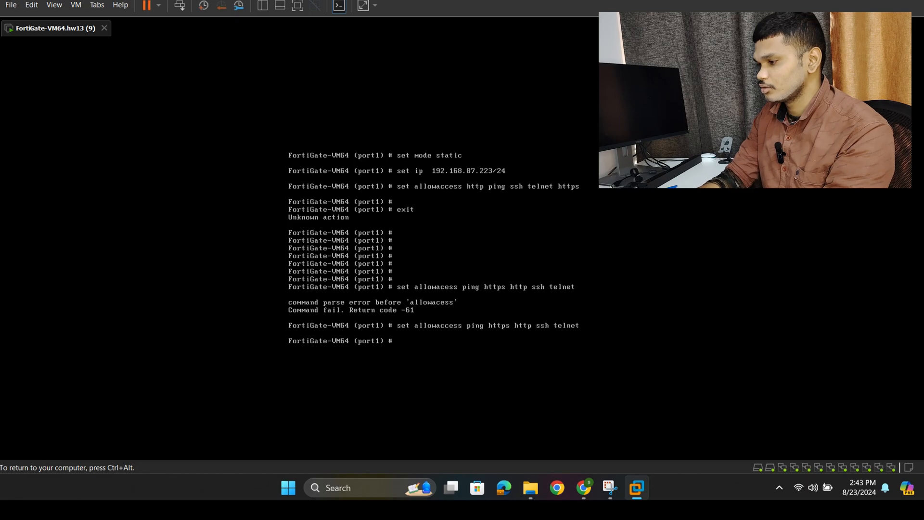
- Try again to leave the port1 configuration context with the exit command
key("Return")
key("Return")
type("ex")
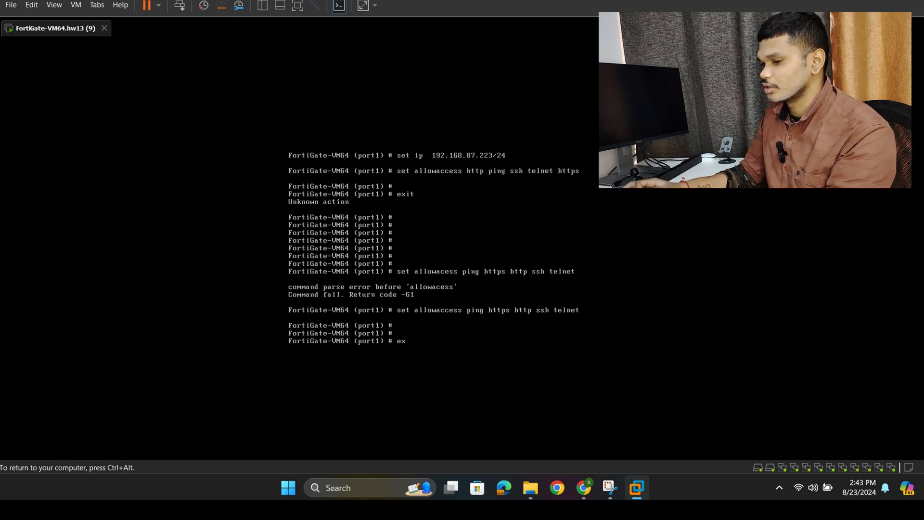
type("it")
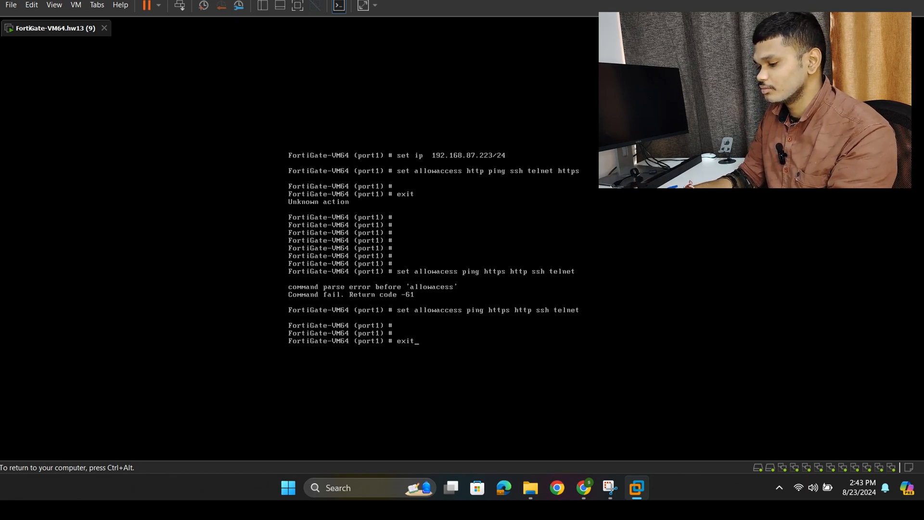
key("Return")
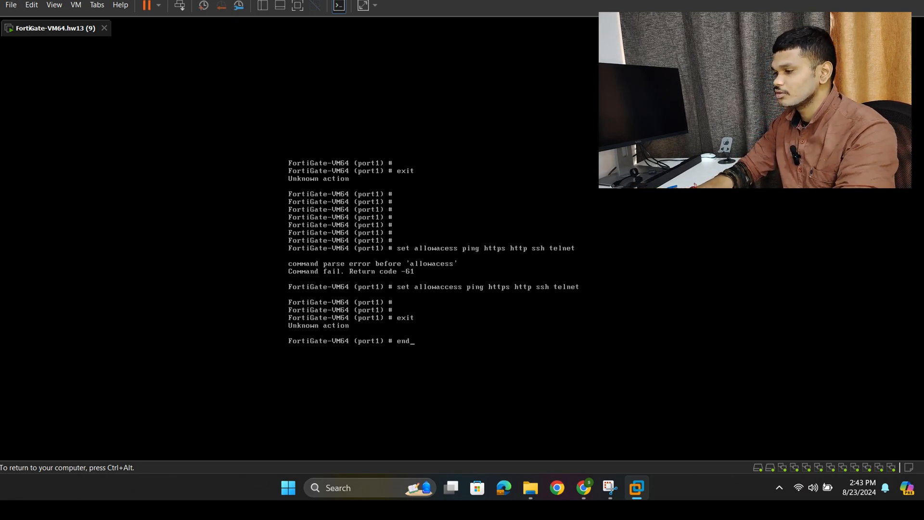
- Save the port1 settings and return to the main FortiGate prompt with the end command
type("end")
key("Return")
key("Return")
key("Return")
key("Return")
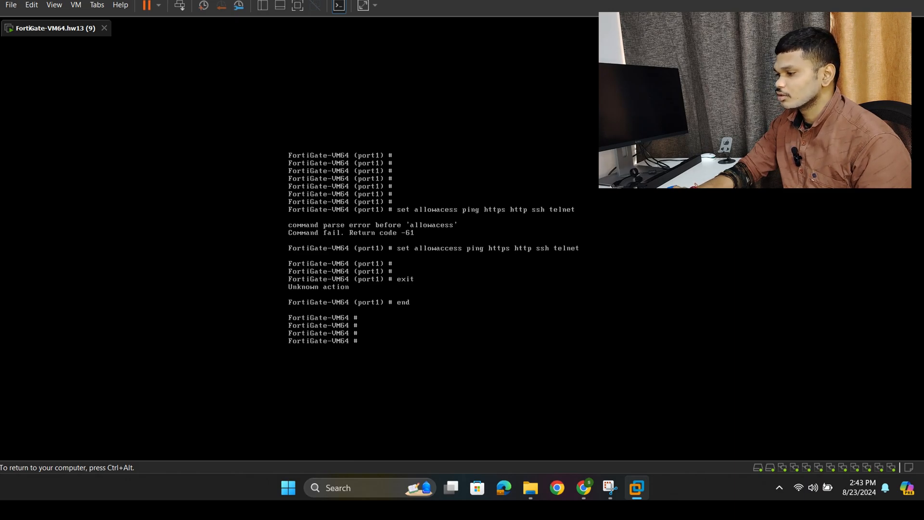
key("ctrl+alt")
left_click(583, 487)
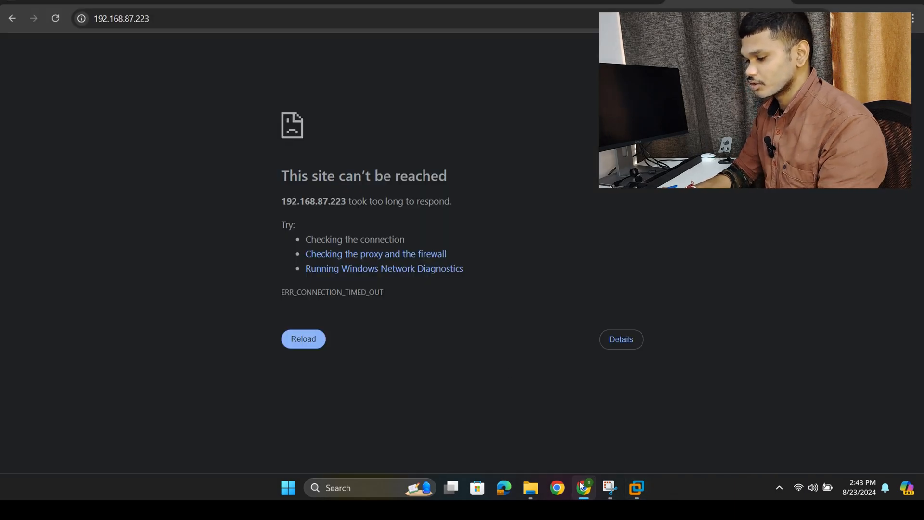
left_click(636, 487)
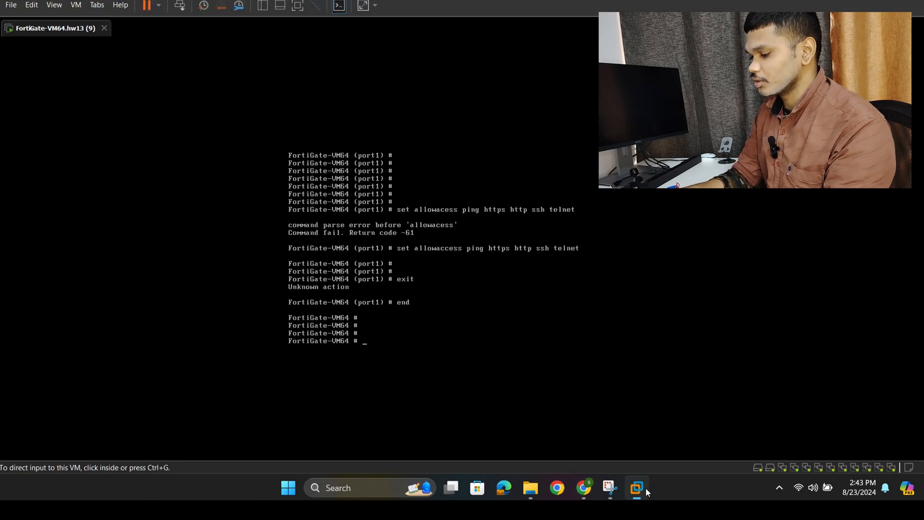
- List the FortiGate's interface addresses with diagnose ip address list to check port1's IP
left_click(425, 351)
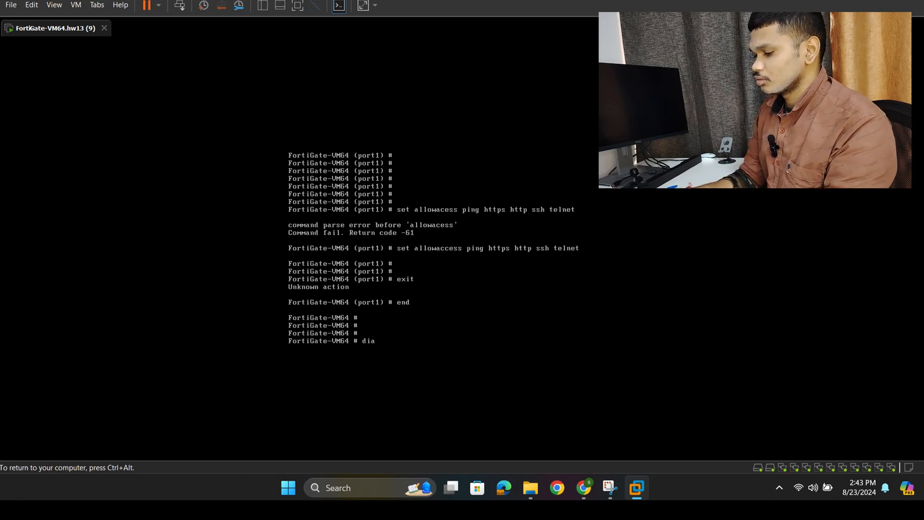
type("diagnose")
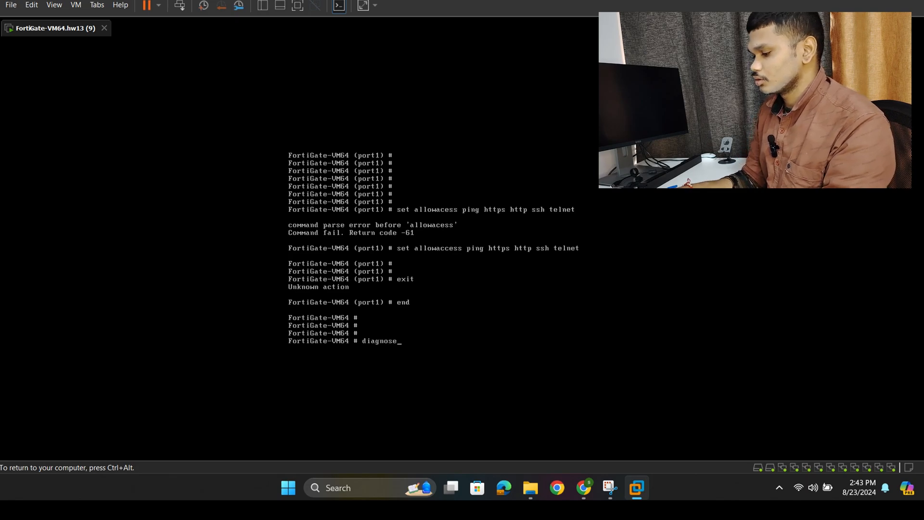
type(" ip ad")
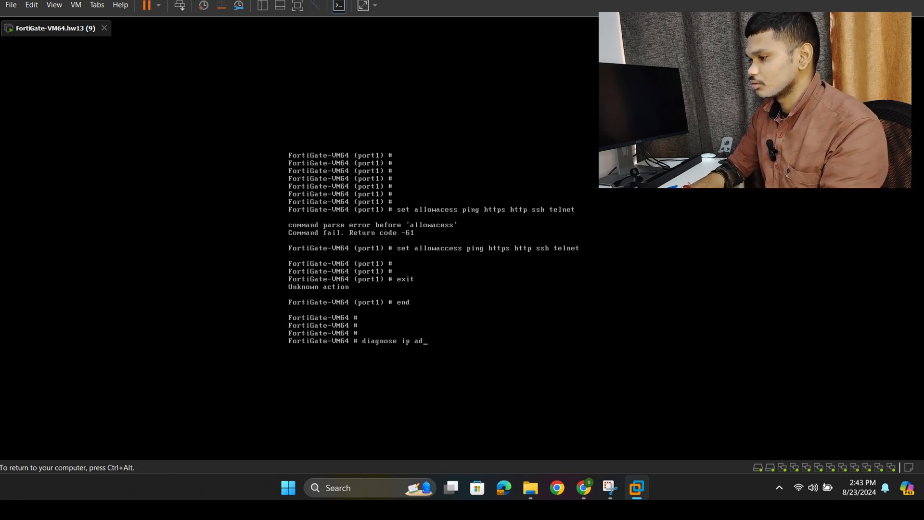
type("dress l")
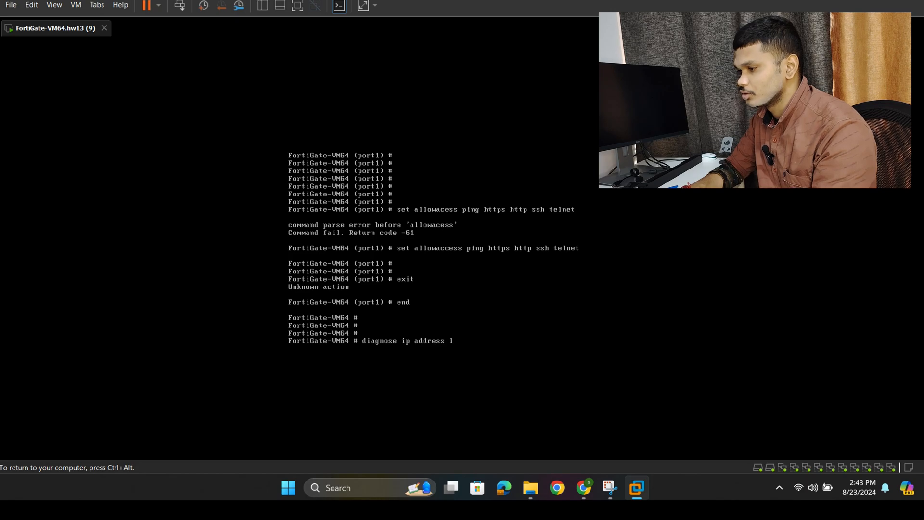
type("ist")
key("Return")
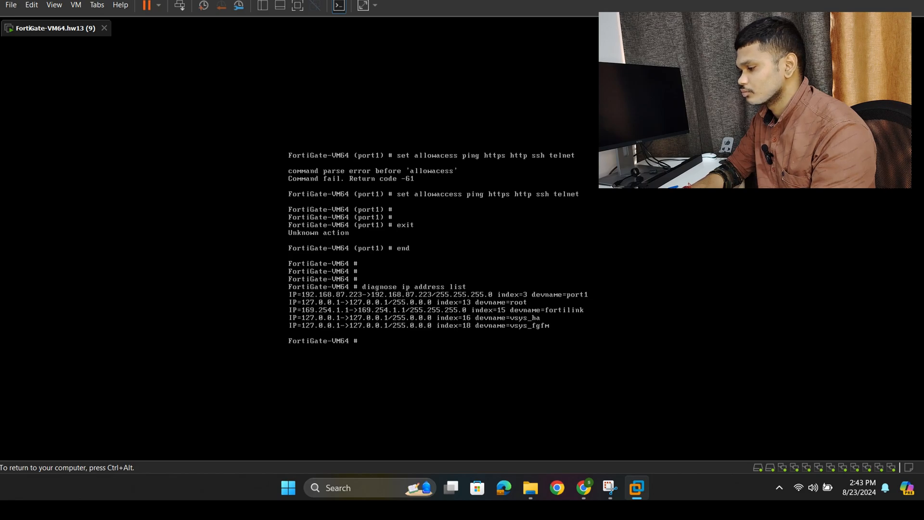
- Release input from the VM, switch to Chrome and reload the FortiGate login page at 192.168.87.223
key("ctrl+alt")
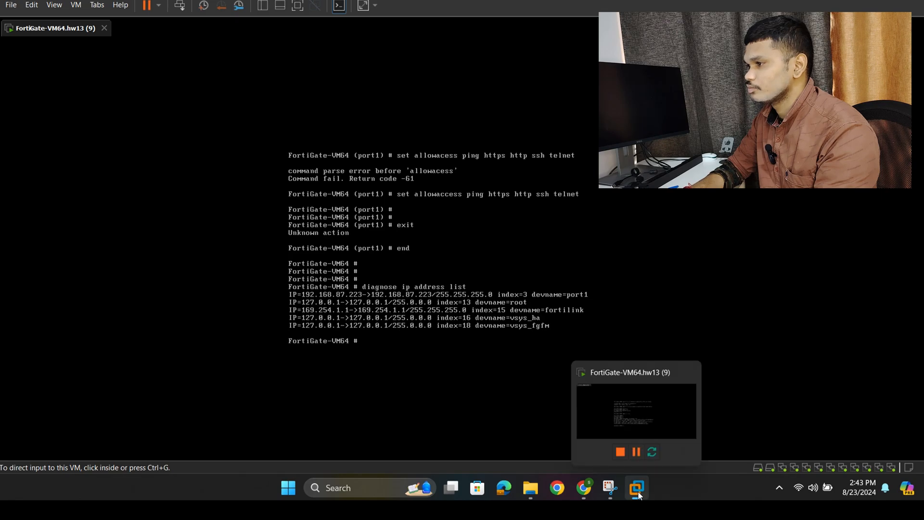
left_click(591, 489)
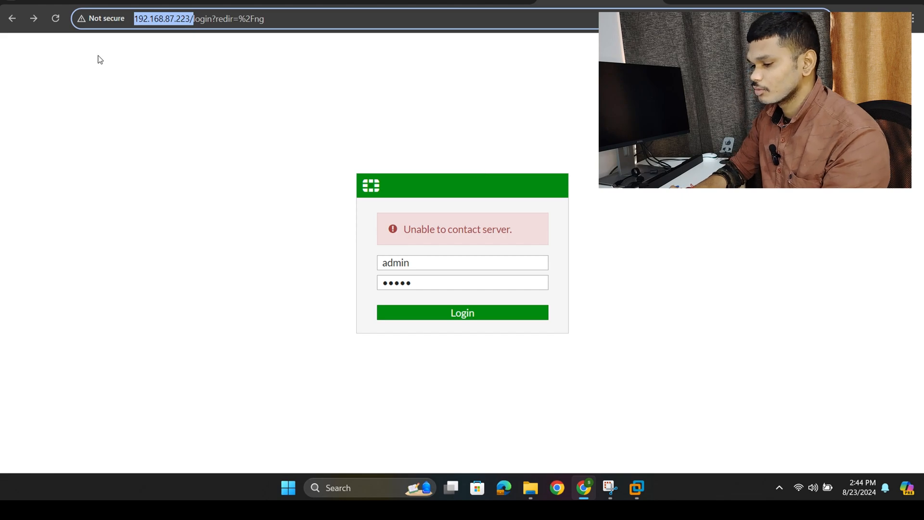
left_click(55, 19)
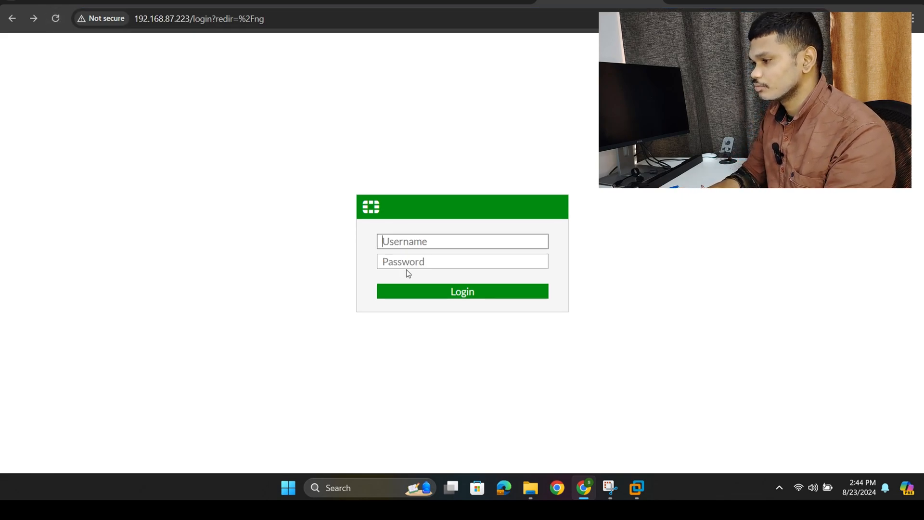
- Log in to the FortiGate web interface with the username admin and the account password
type("a")
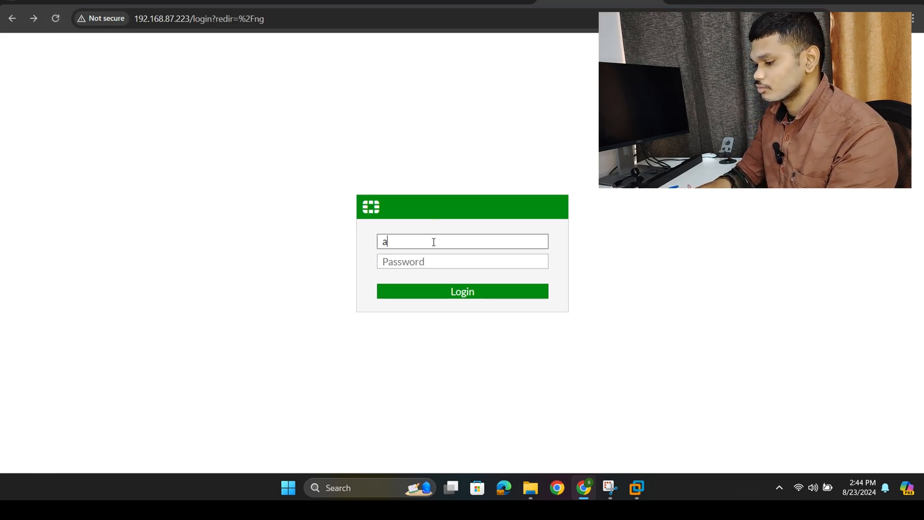
type("dmin")
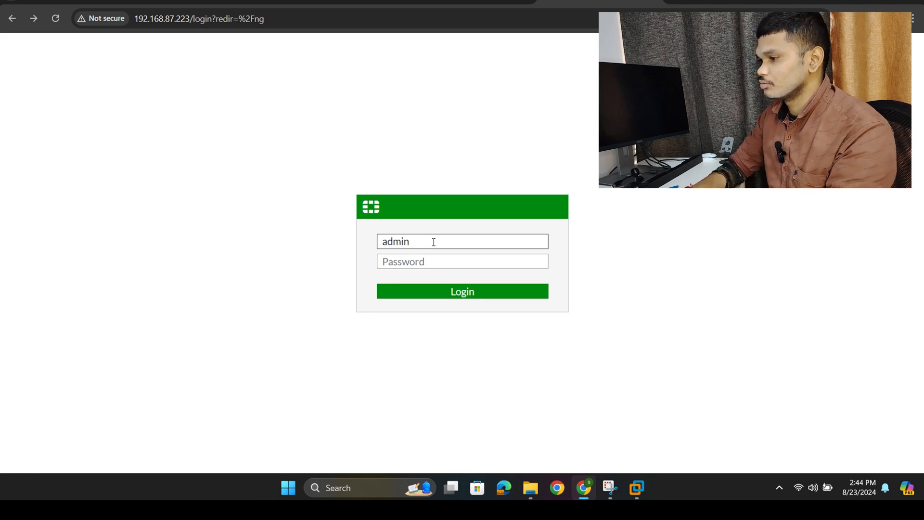
left_click(419, 265)
type("•••••")
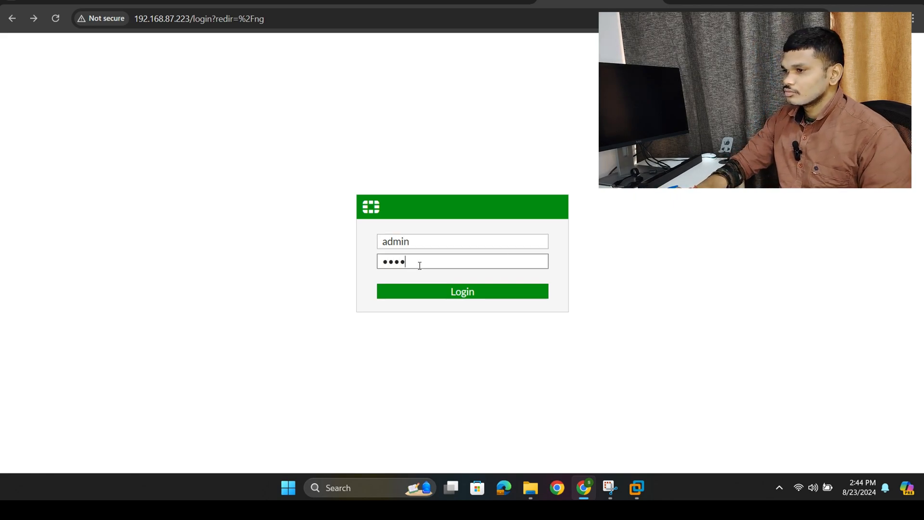
key("Return")
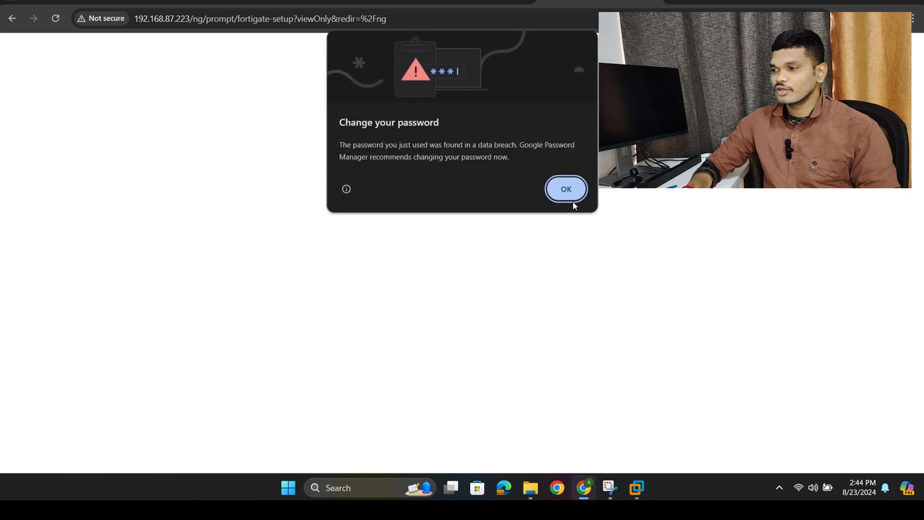
- Dismiss the browser's password breach warning and begin the FortiGate setup
left_click(584, 189)
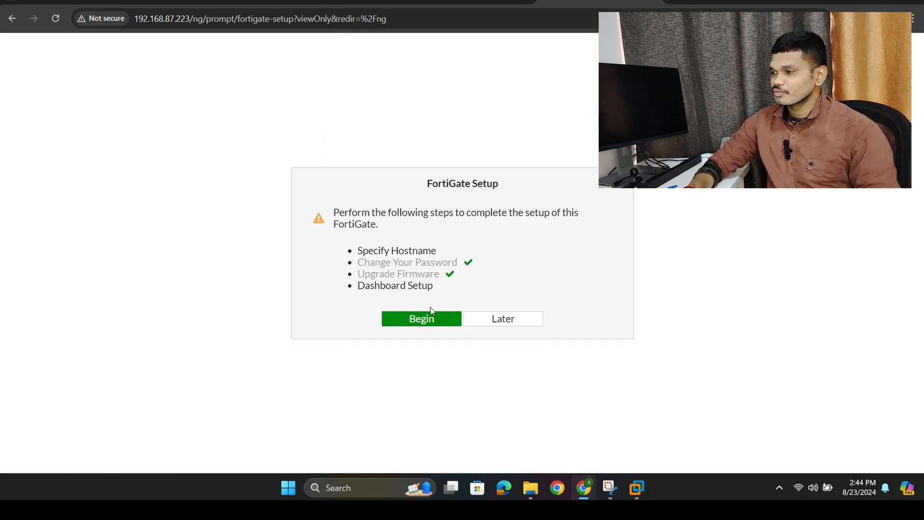
left_click(412, 328)
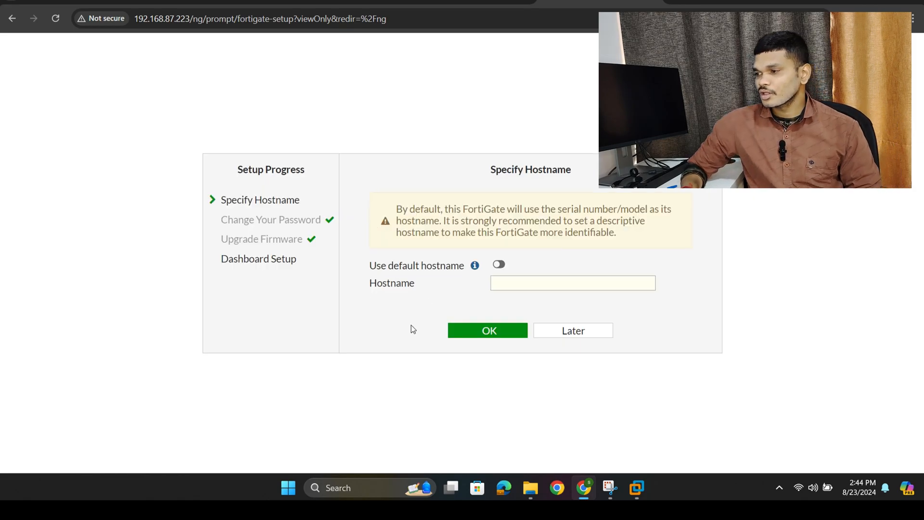
- Set the FortiGate's hostname to sai and confirm it in the setup wizard
left_click(513, 279)
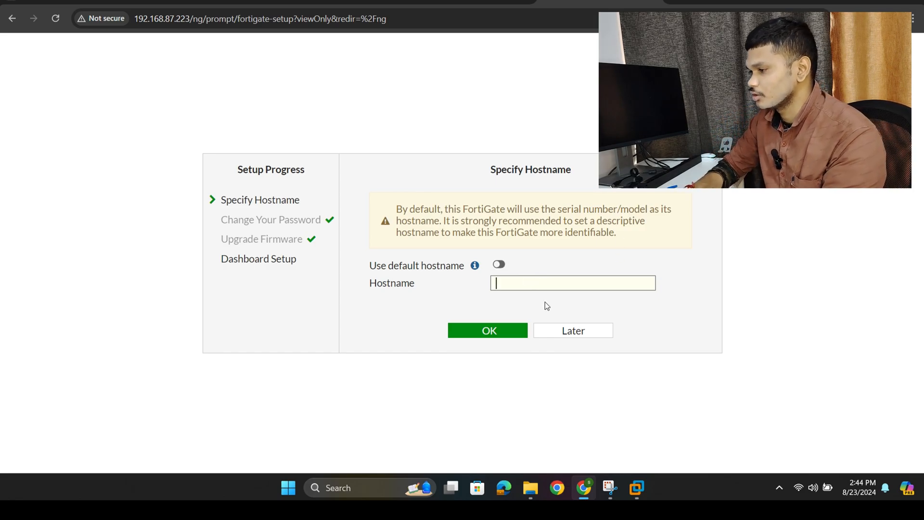
left_click_drag(525, 292, 536, 282)
left_click(536, 283)
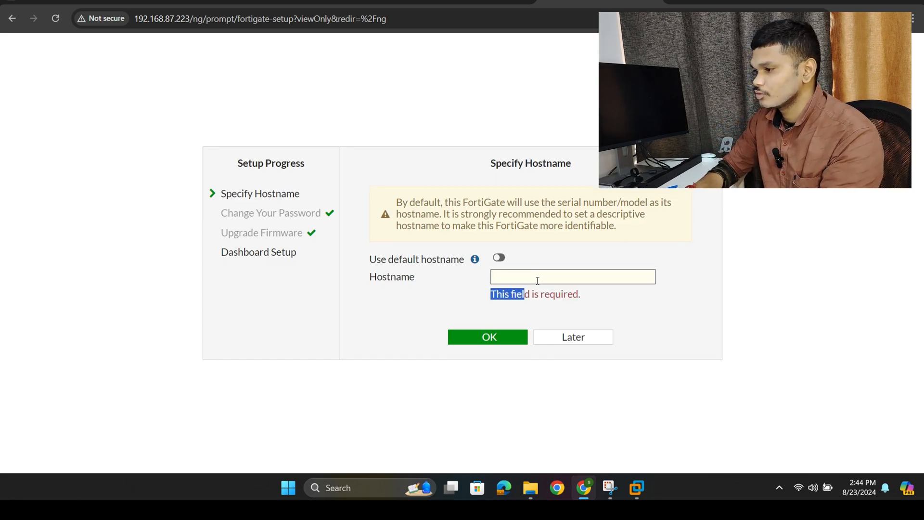
type("sai")
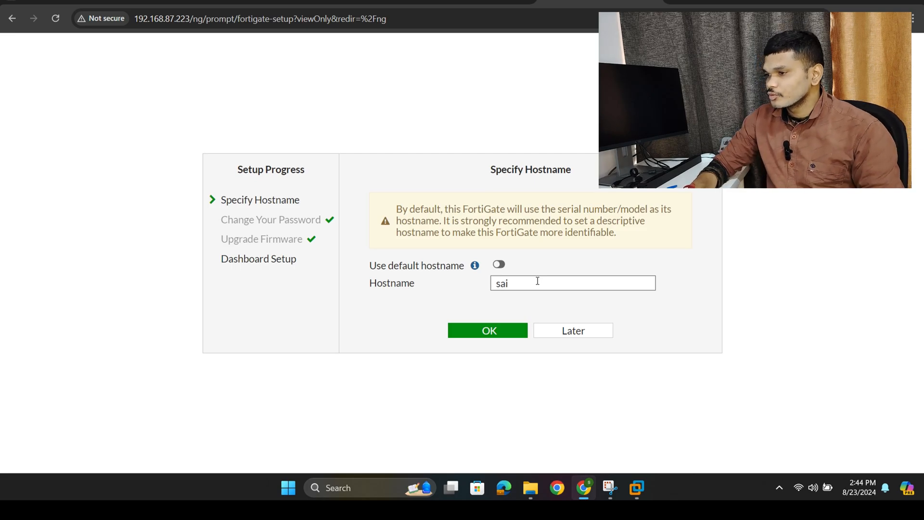
left_click(484, 331)
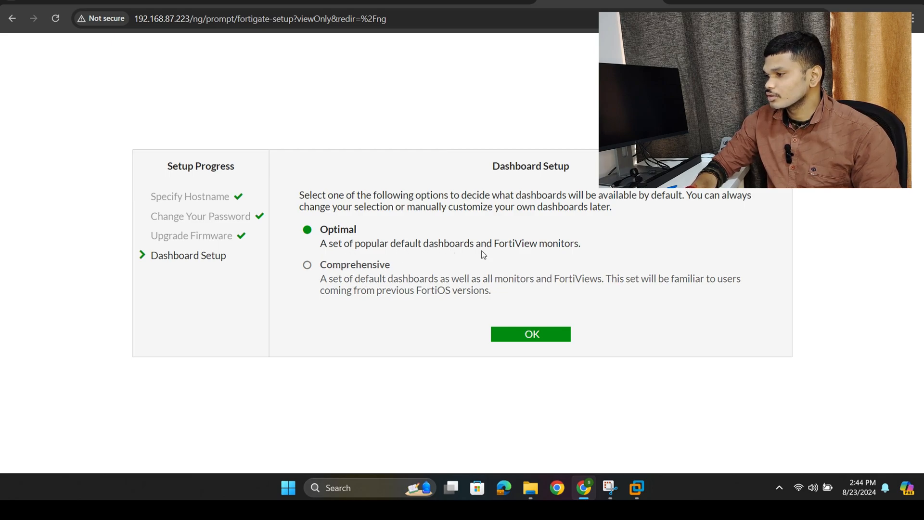
- Choose the Comprehensive dashboard set to complete the setup and dismiss the FortiOS 6.4.4 introduction
left_click(327, 282)
left_click(510, 333)
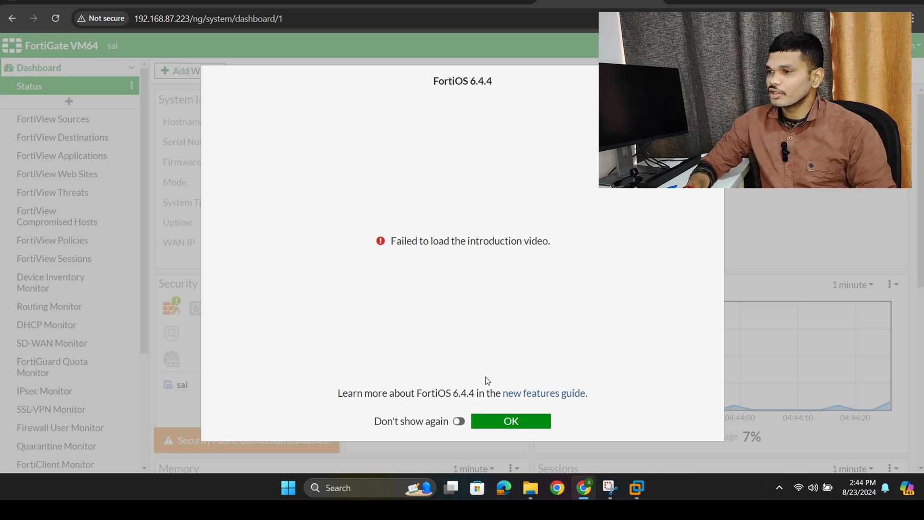
left_click(479, 419)
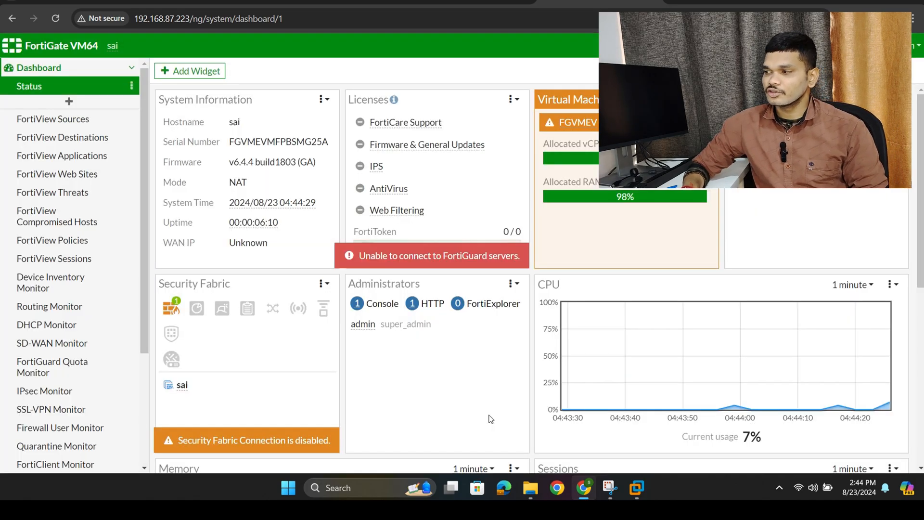
left_click_drag(343, 318, 230, 203)
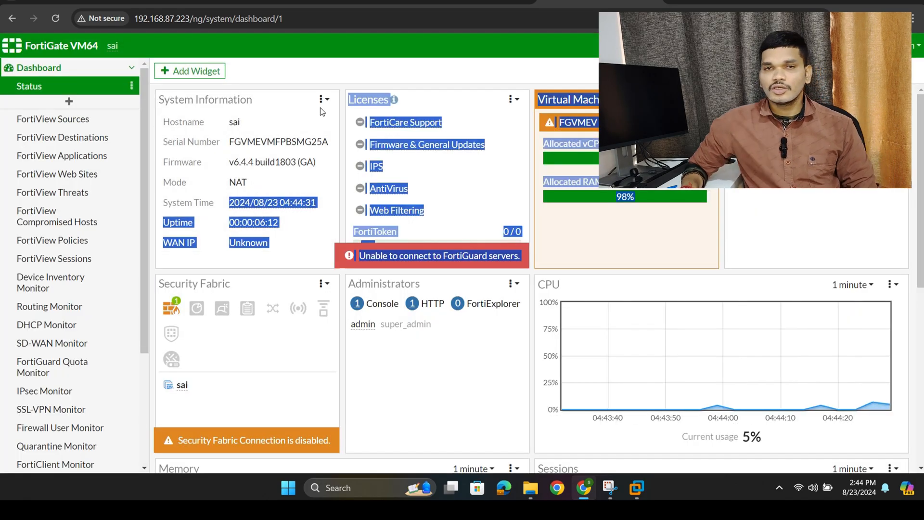